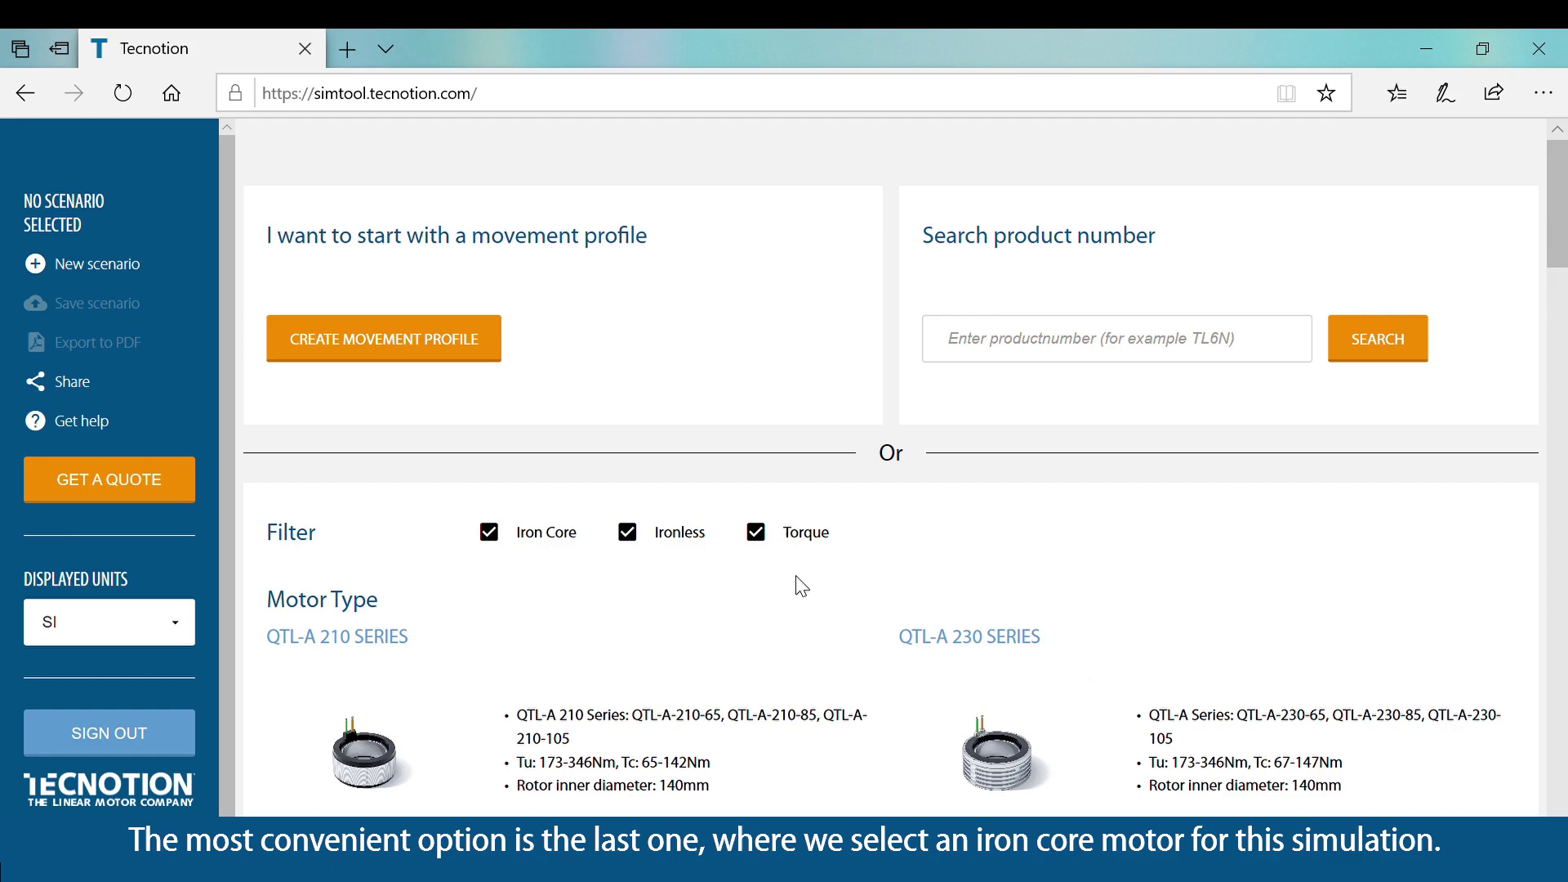
Limit the motor type filter to Iron Core by excluding the Torque and Ironless motors.
left_click(761, 536)
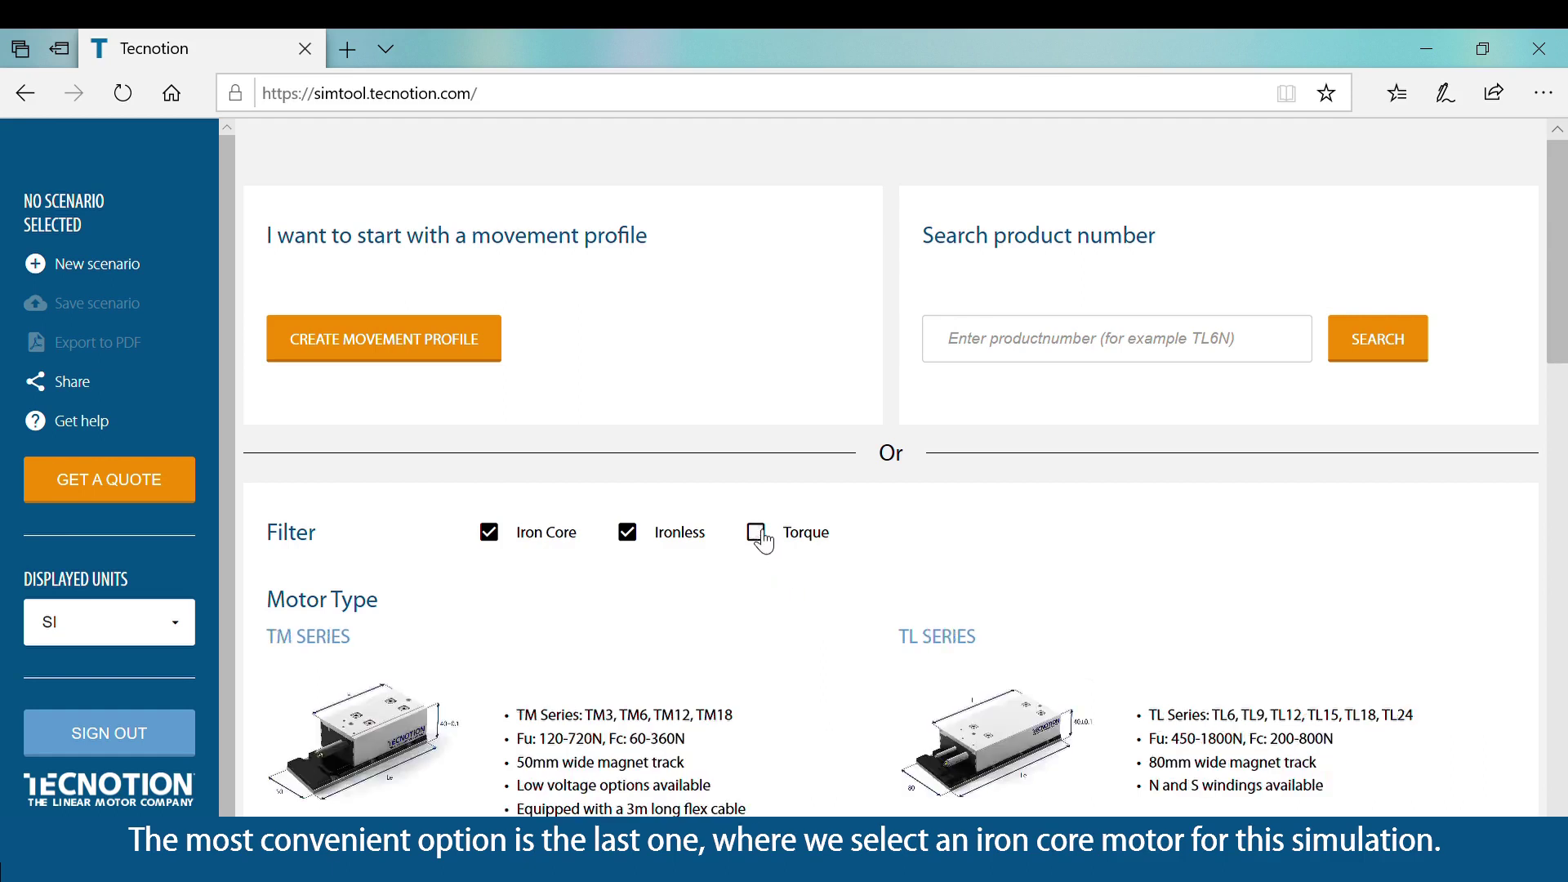
left_click(634, 535)
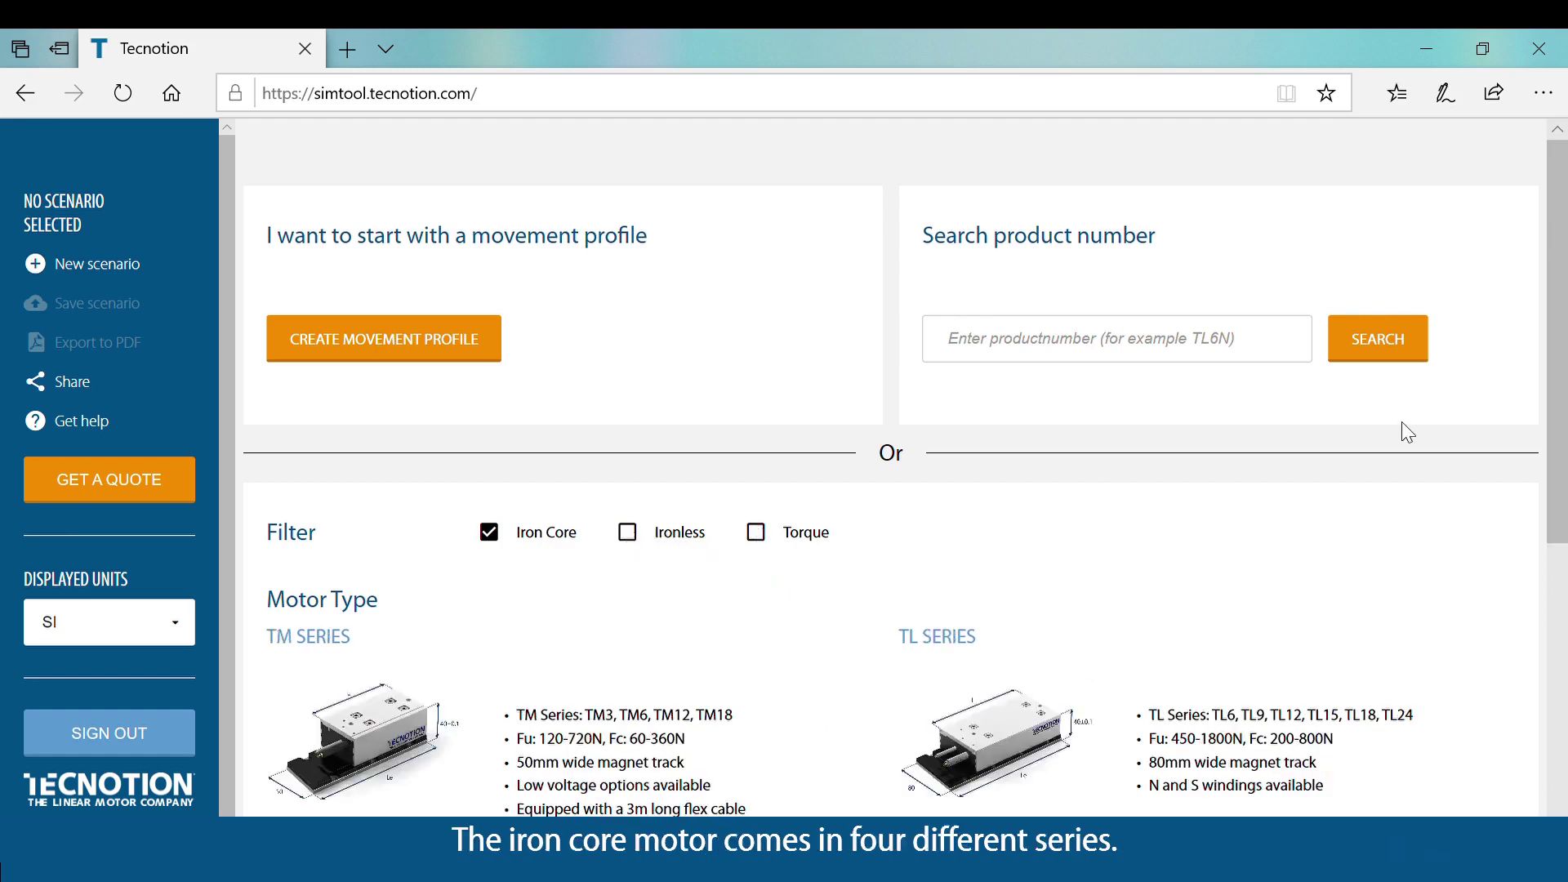
Open the TM series and select the TM3S motor for the simulation.
left_click_drag(1548, 328, 1547, 578)
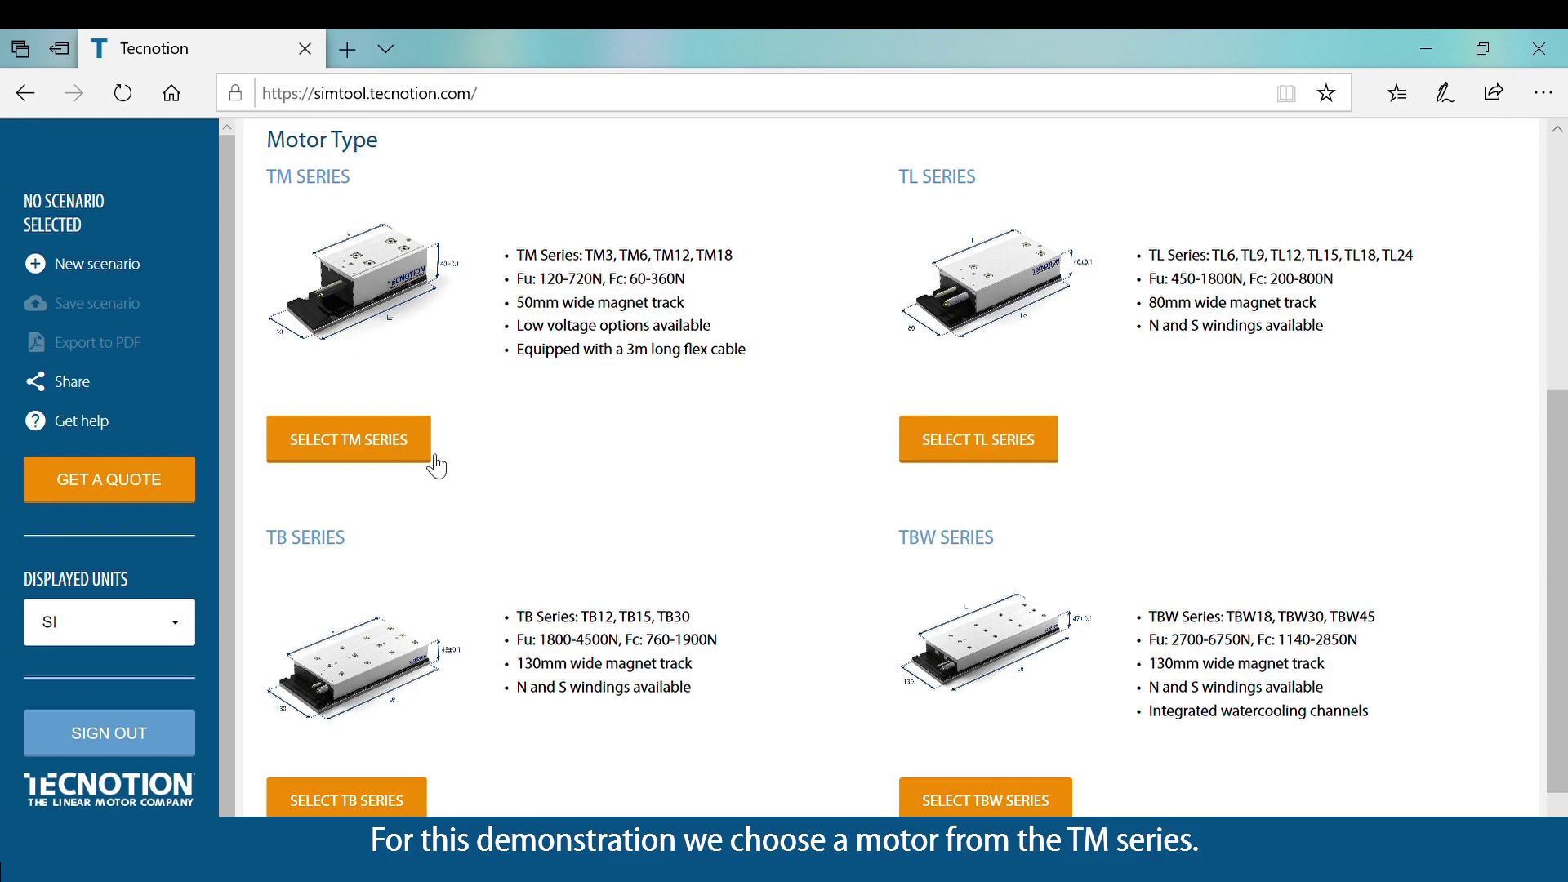
left_click(380, 451)
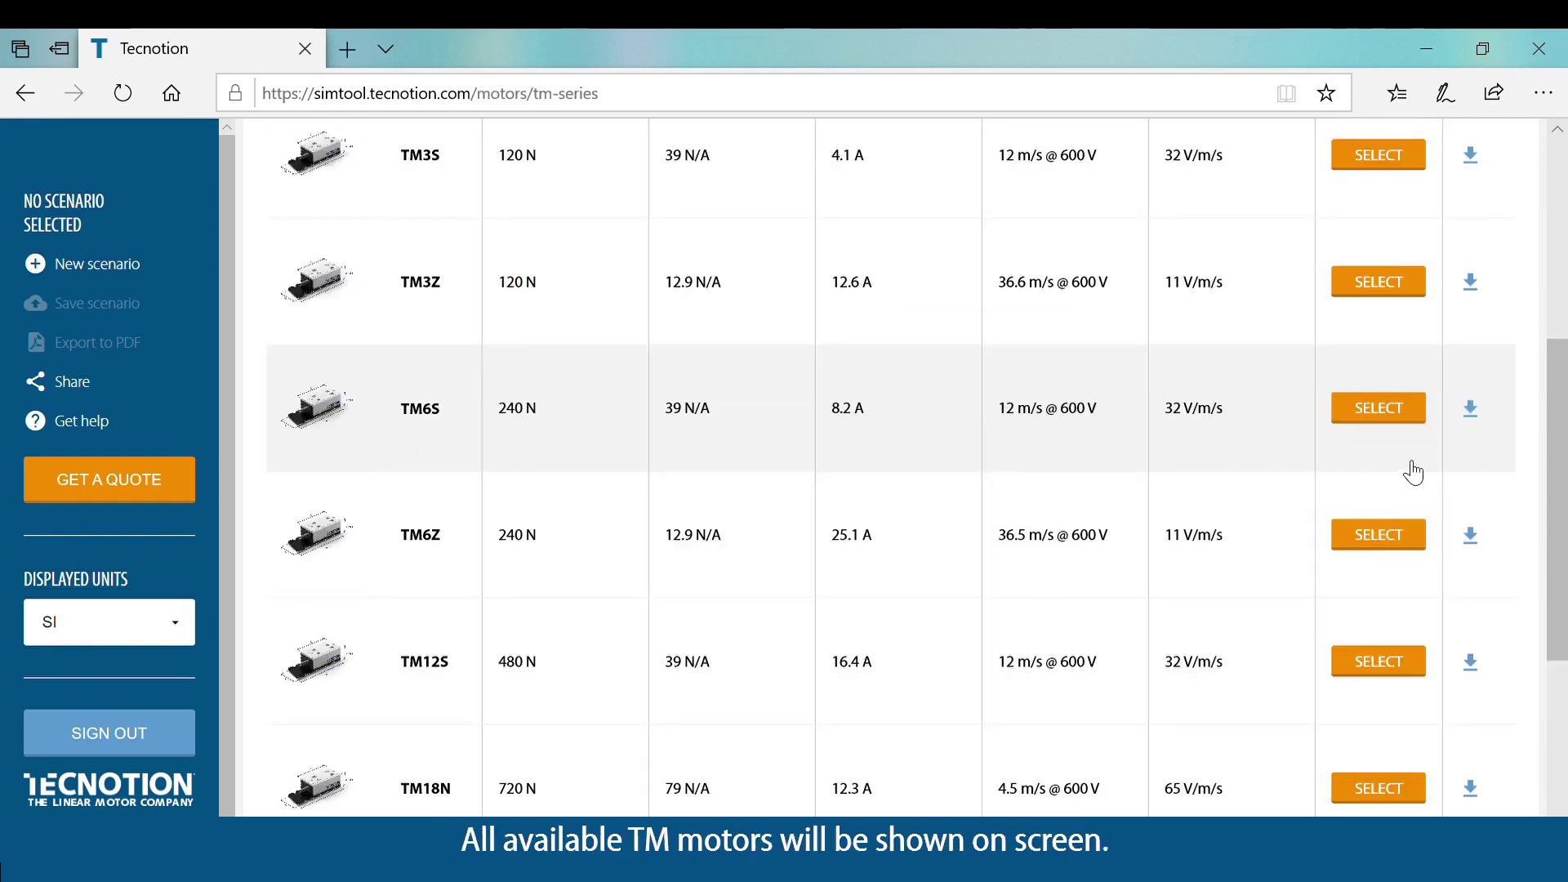
left_click_drag(1560, 455, 1561, 369)
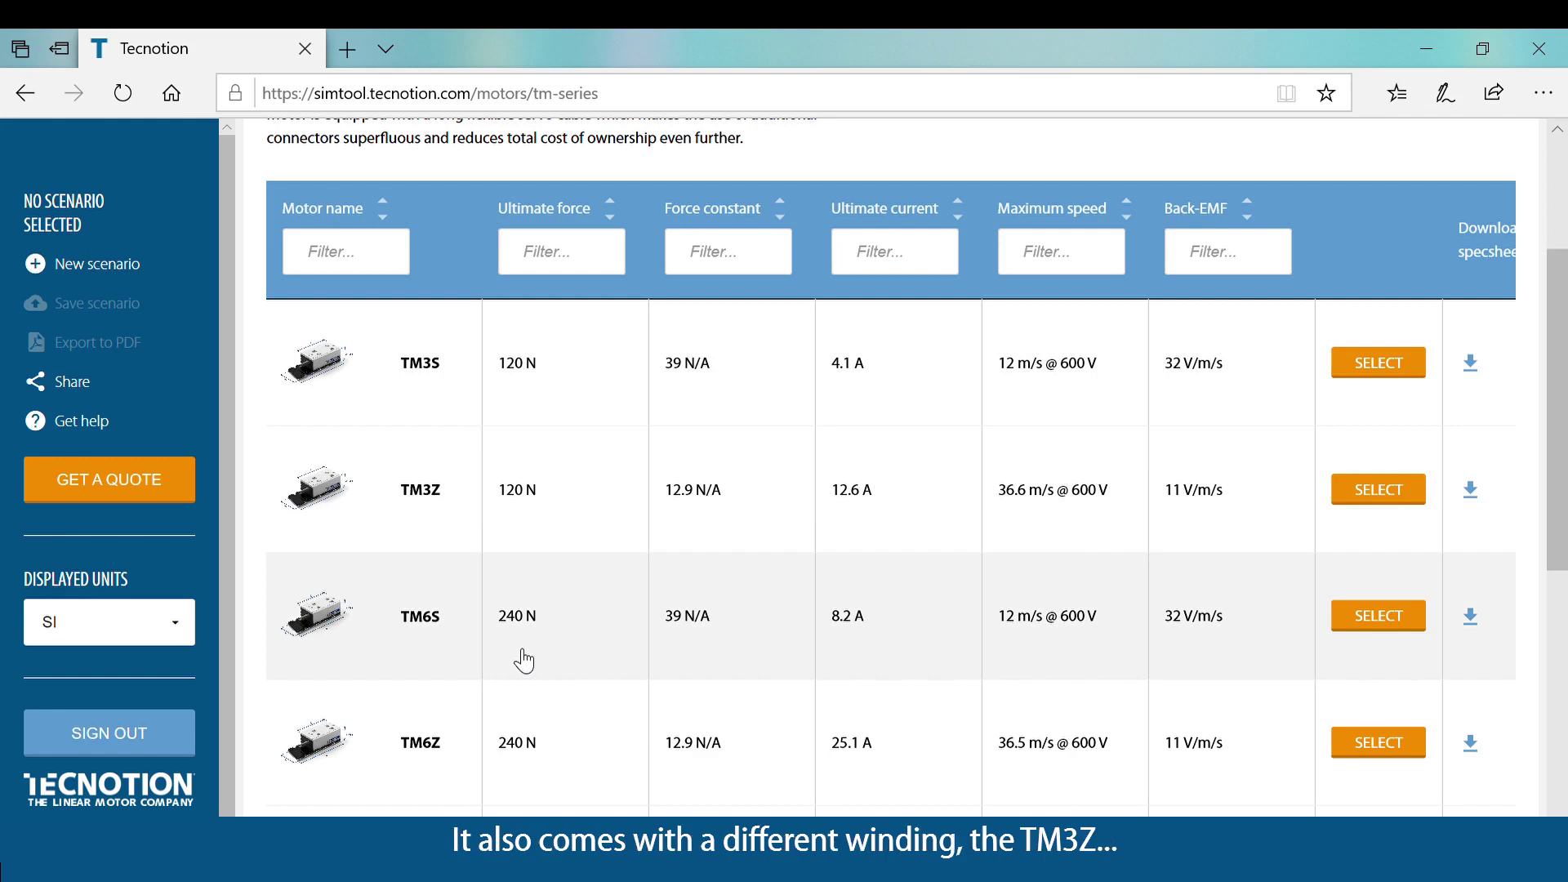
left_click(525, 388)
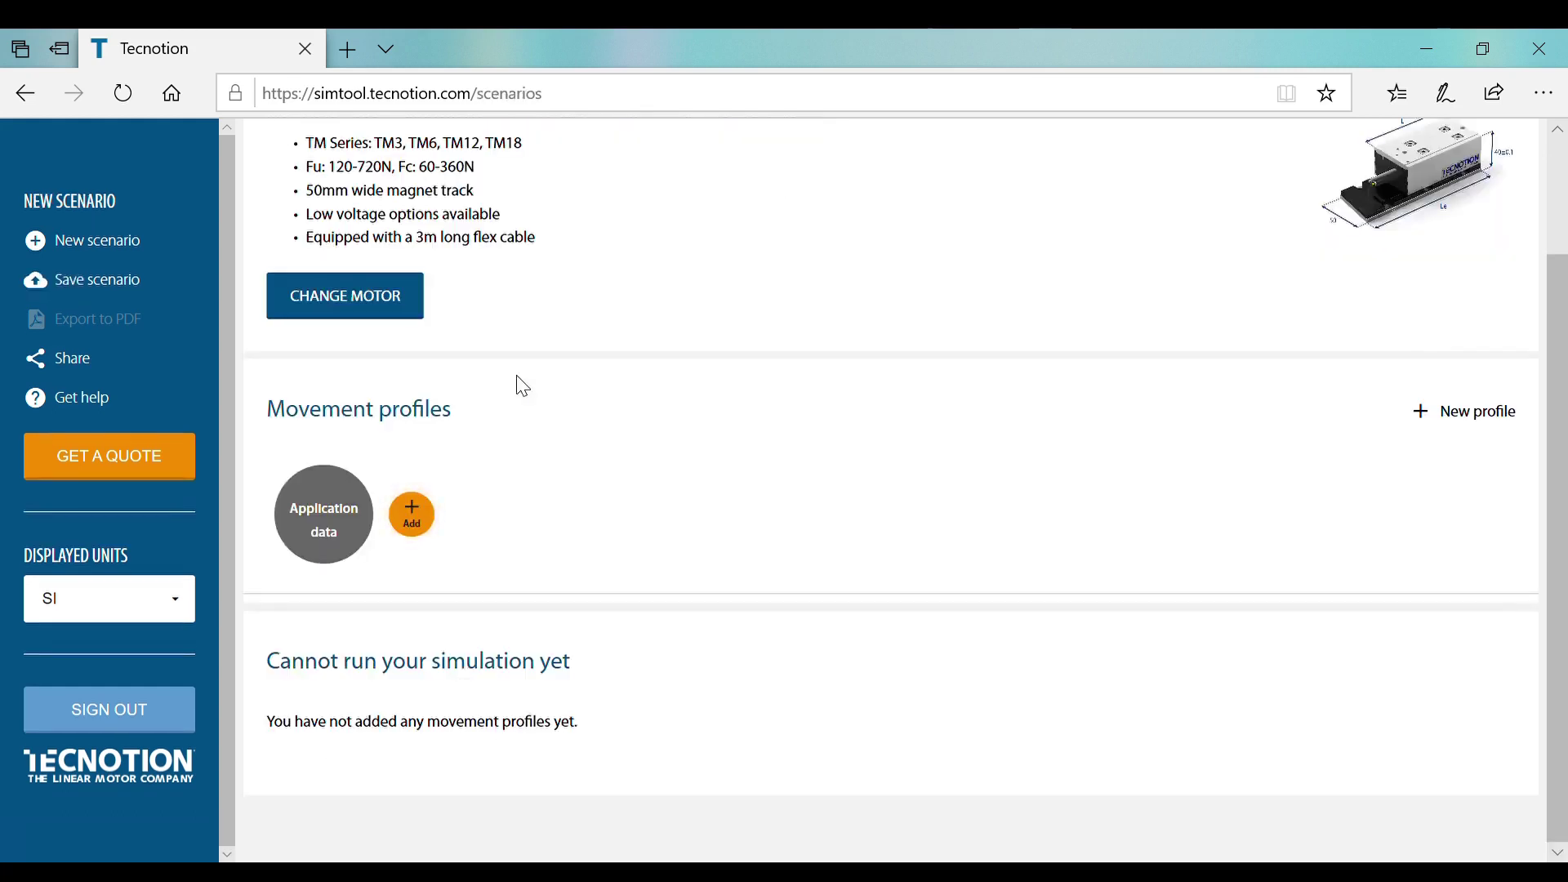
Open all parameters of the application data and set the heatsink temperature to 20 °C.
left_click_drag(1560, 471, 1564, 310)
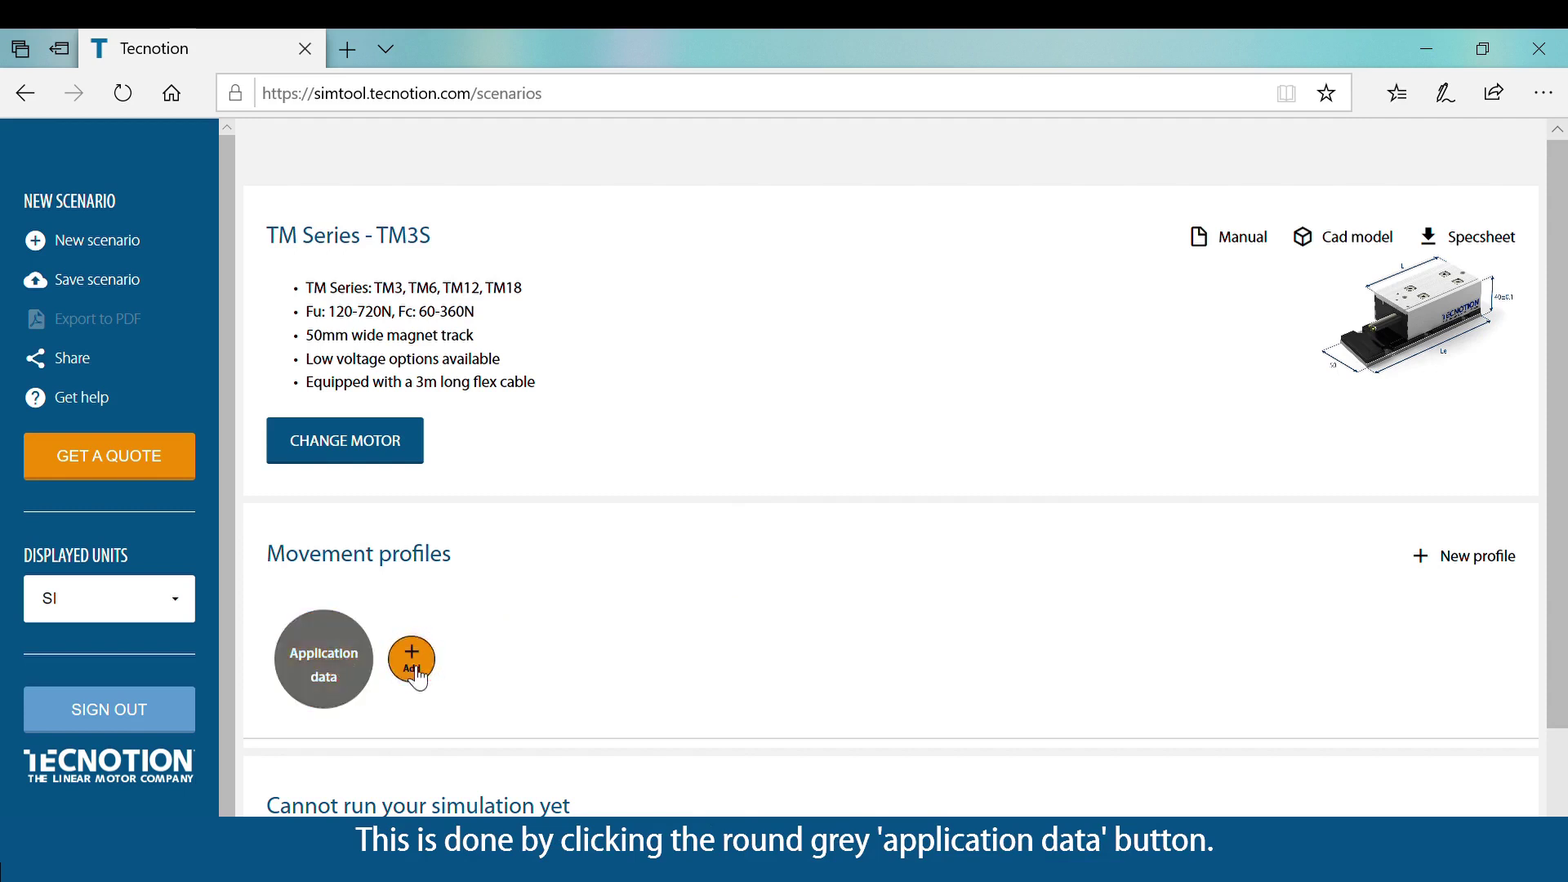
left_click(357, 673)
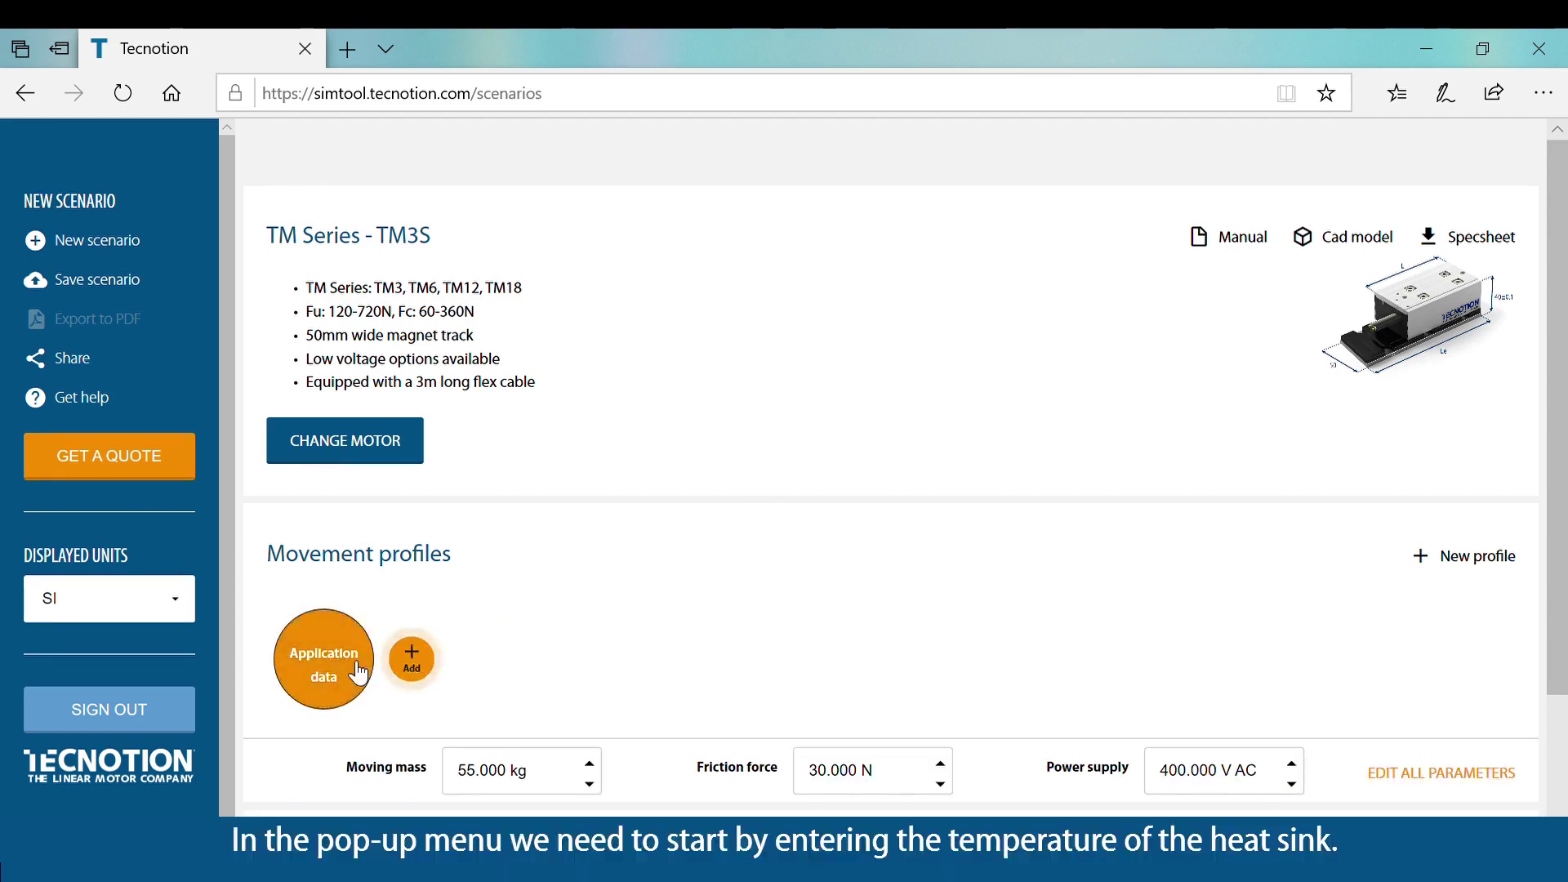
left_click(1439, 778)
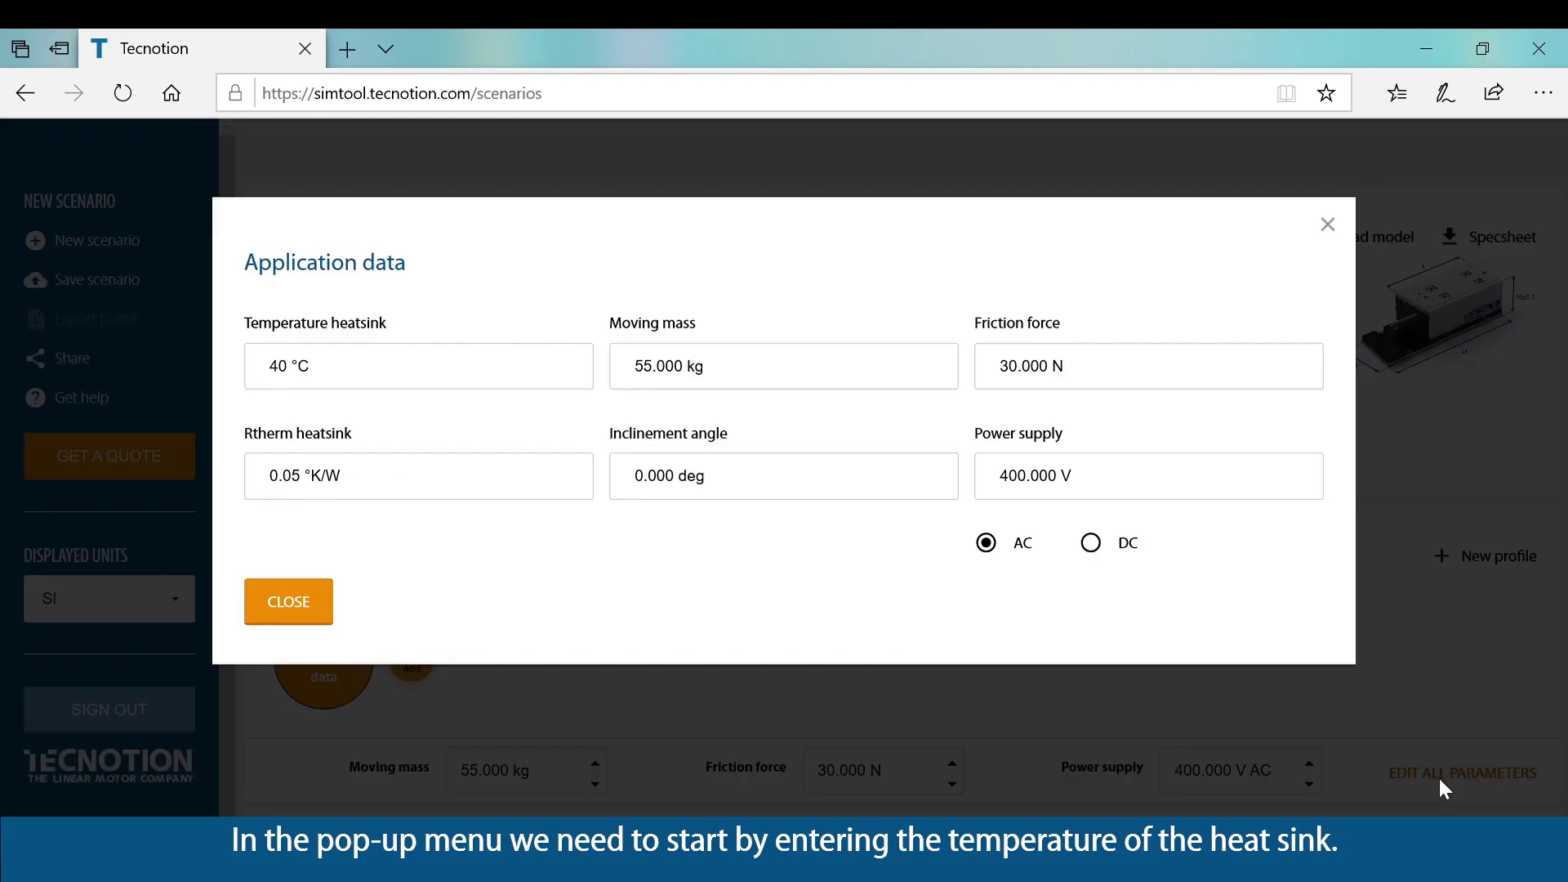
left_click(419, 382)
key("BackSpace")
key("BackSpace")
key("BackSpace")
key("BackSpace")
key("BackSpace")
type("20")
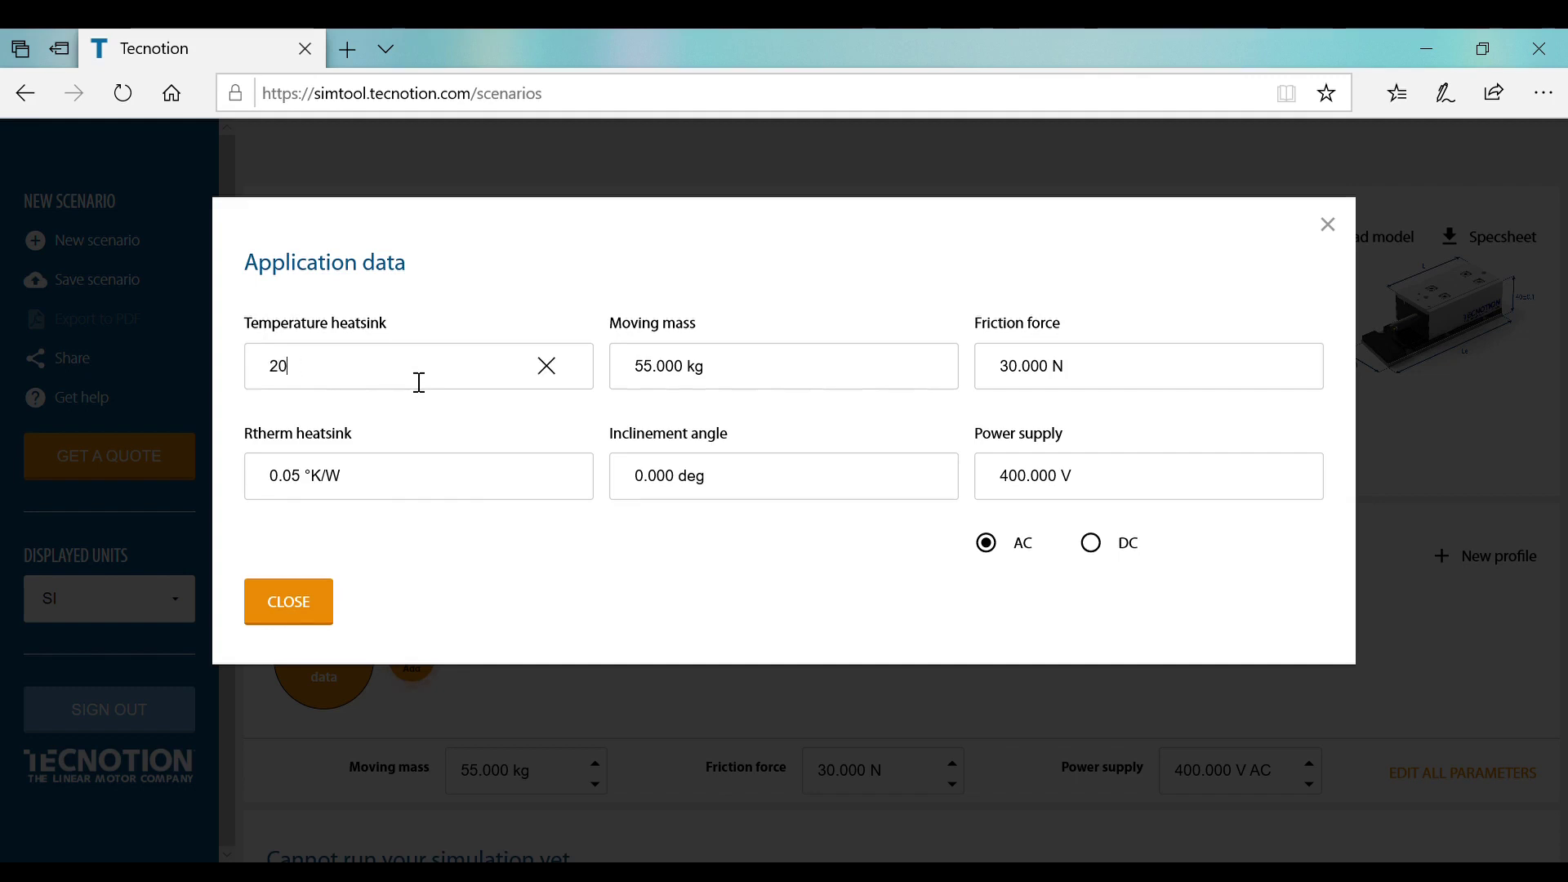
Set the Rtherm heatsink value in the application data to 0.02 °K/W.
left_click(443, 485)
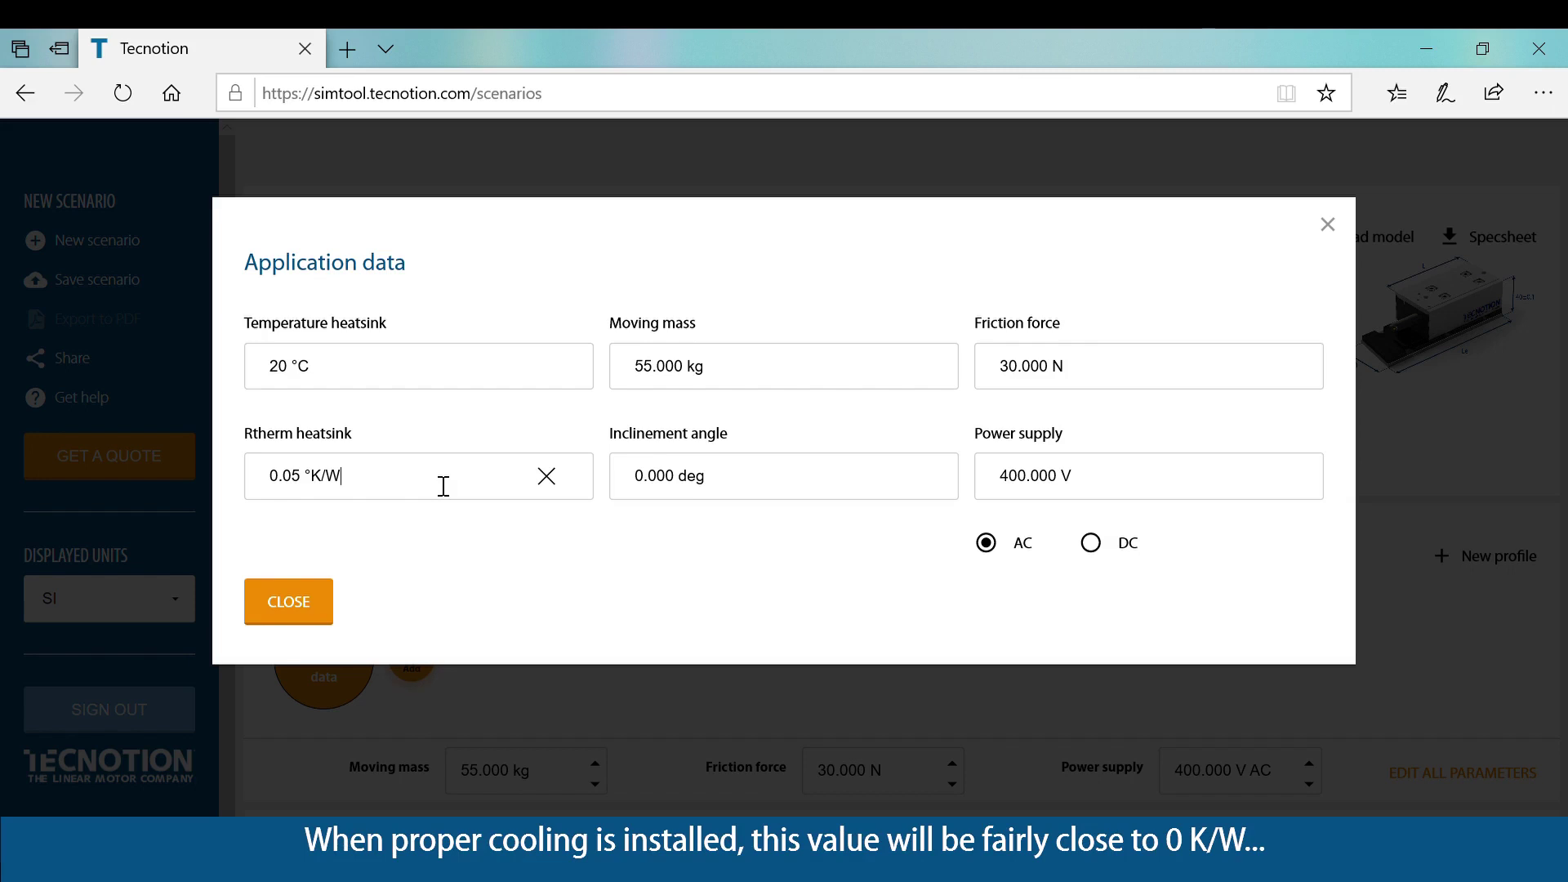
key("BackSpace")
key("BackSpace")
key("BackSpace")
key("BackSpace")
key("BackSpace")
key("BackSpace")
key("BackSpace")
key("BackSpace")
key("BackSpace")
type("0.02")
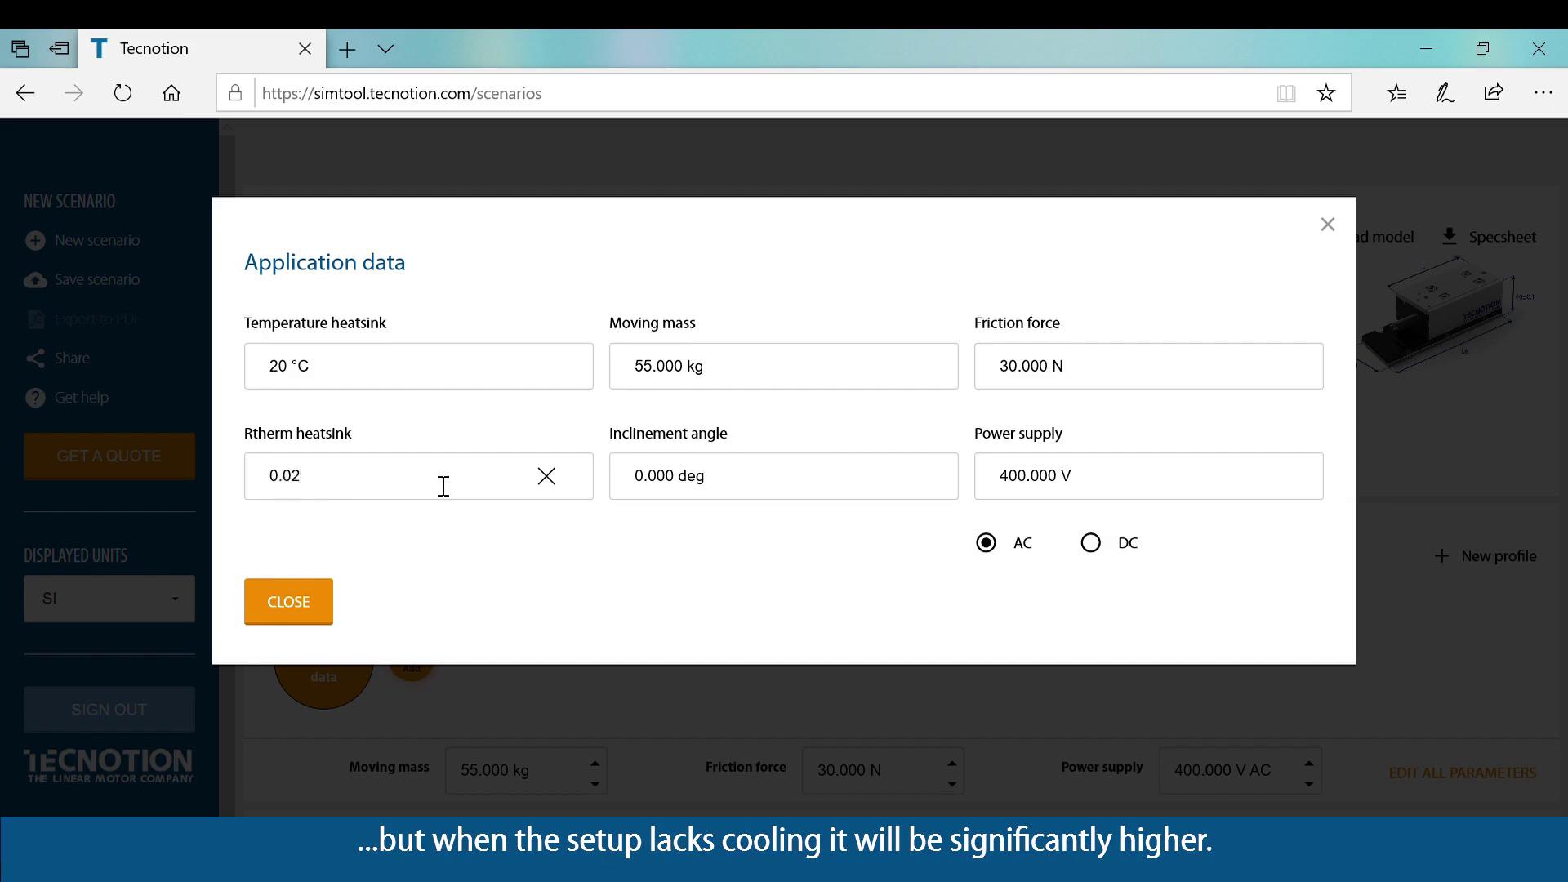
Set the moving mass in the application data to 75 kg.
left_click(793, 366)
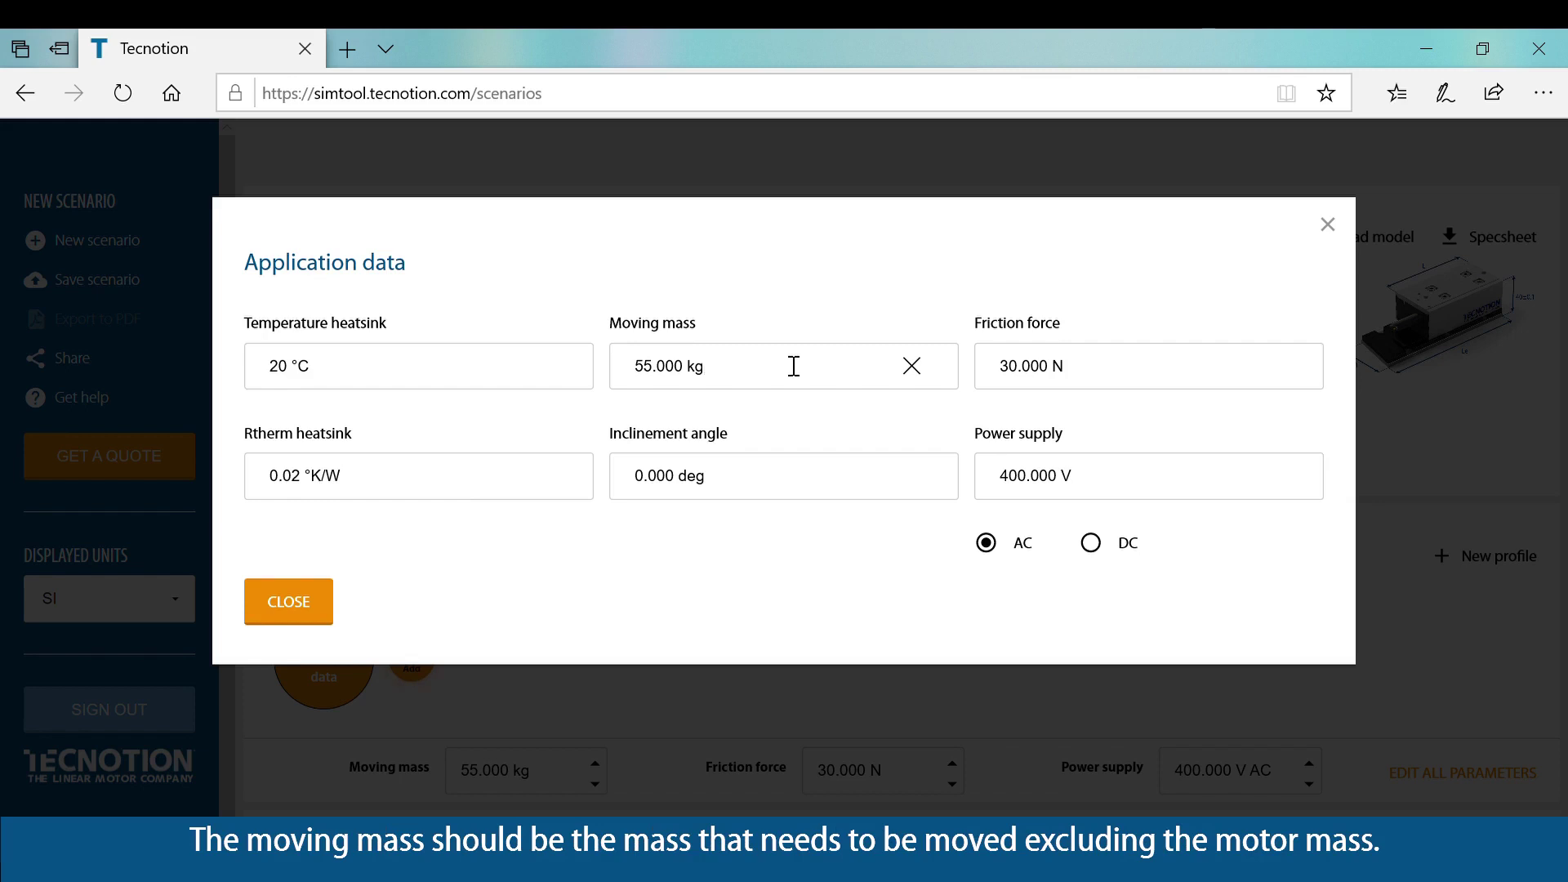
key("BackSpace")
key("BackSpace")
key("BackSpace")
key("BackSpace")
key("BackSpace")
key("BackSpace")
key("BackSpace")
key("BackSpace")
key("BackSpace")
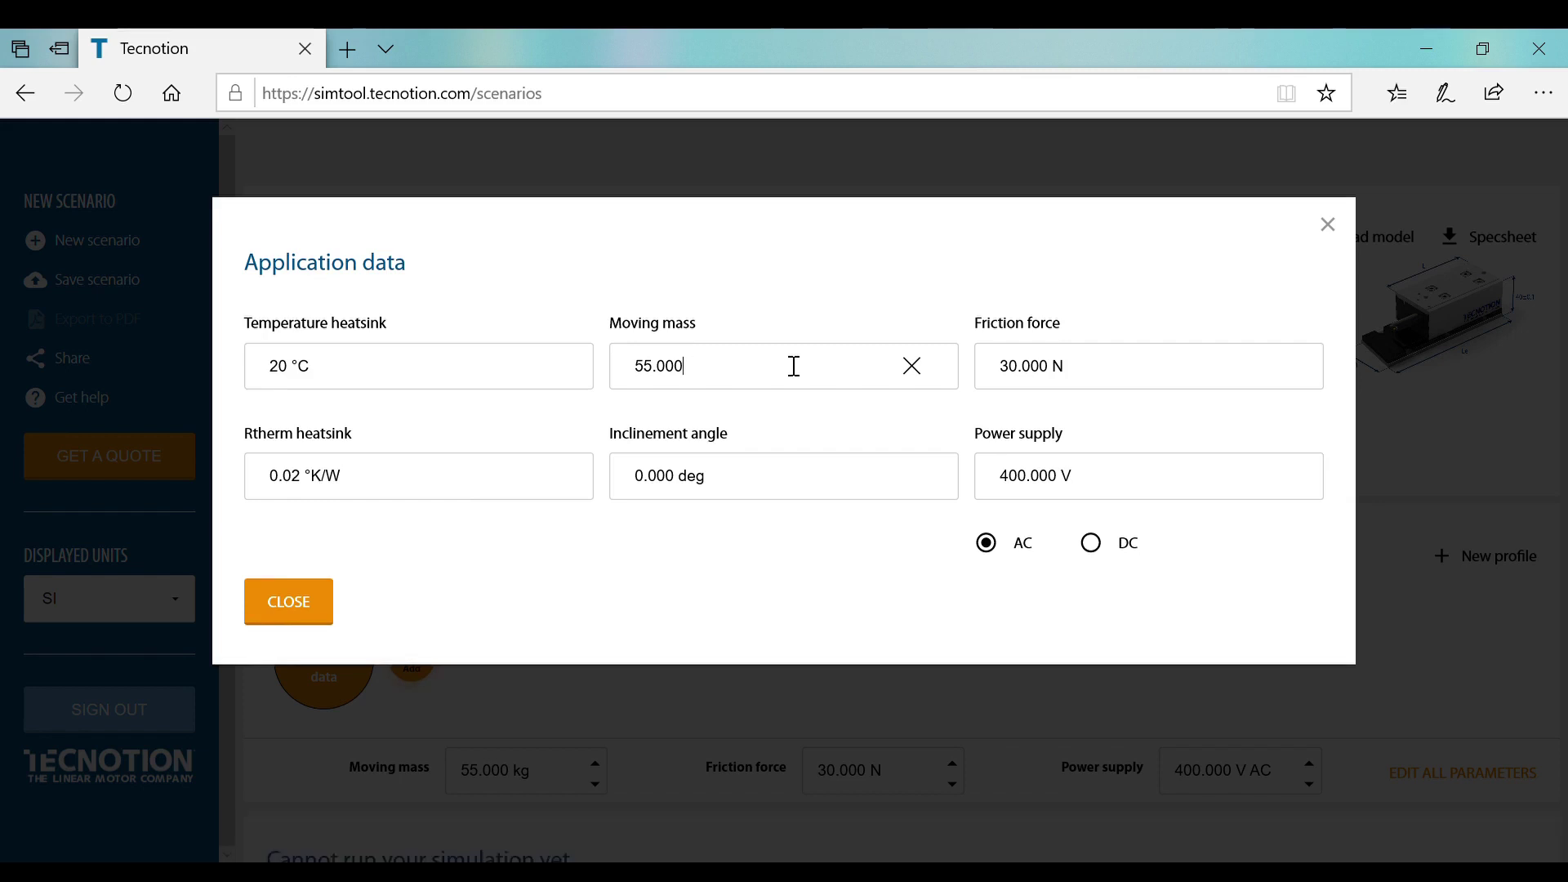
type("75")
Set the friction force to 10 N and close the application data.
left_click(802, 489)
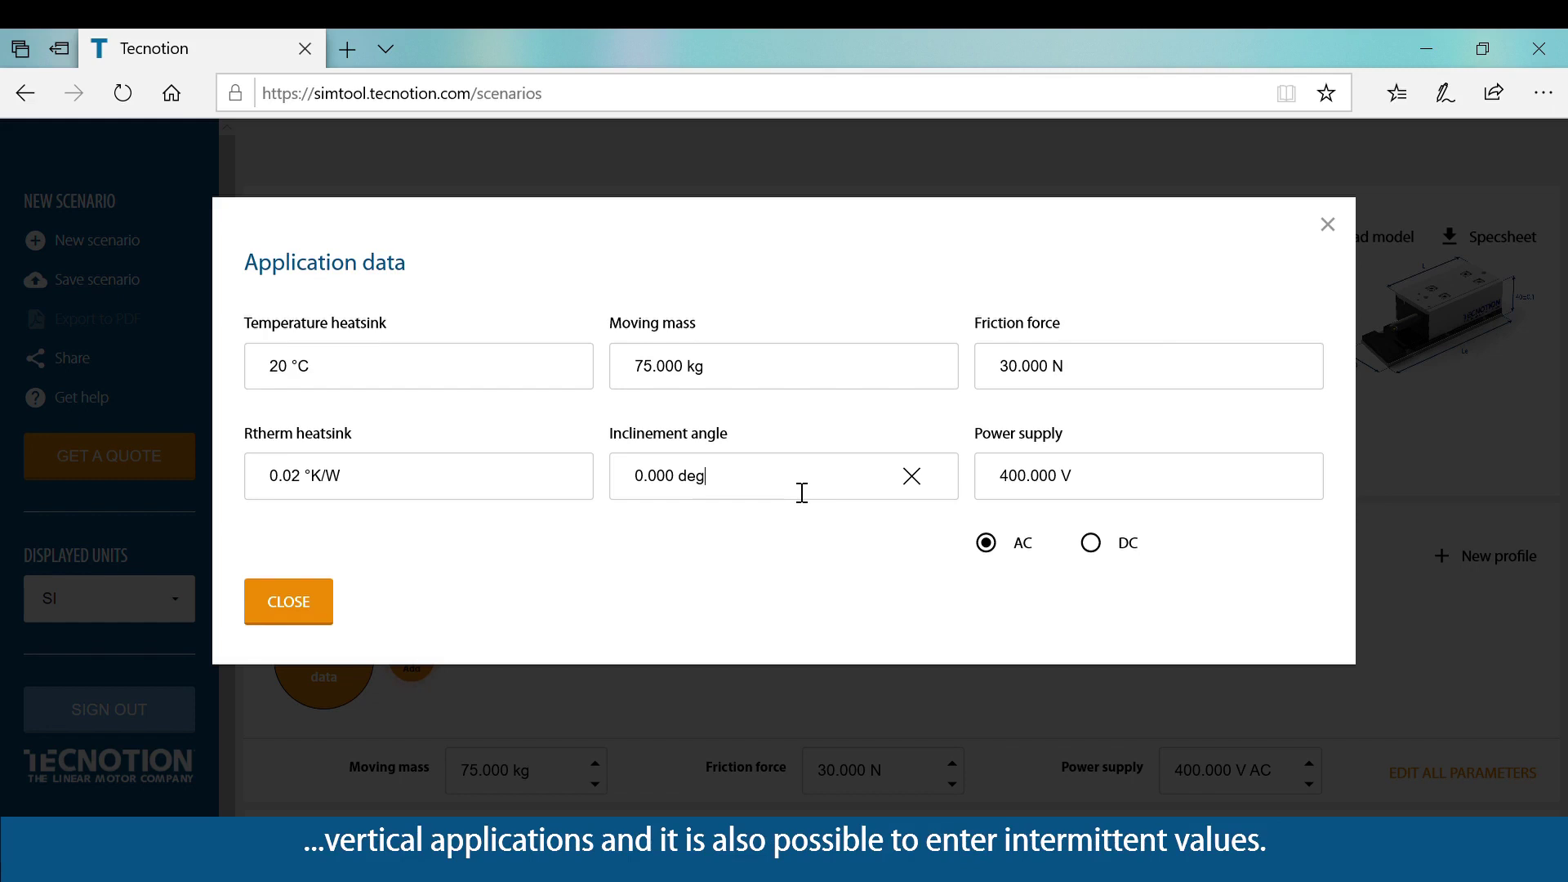
left_click(1182, 378)
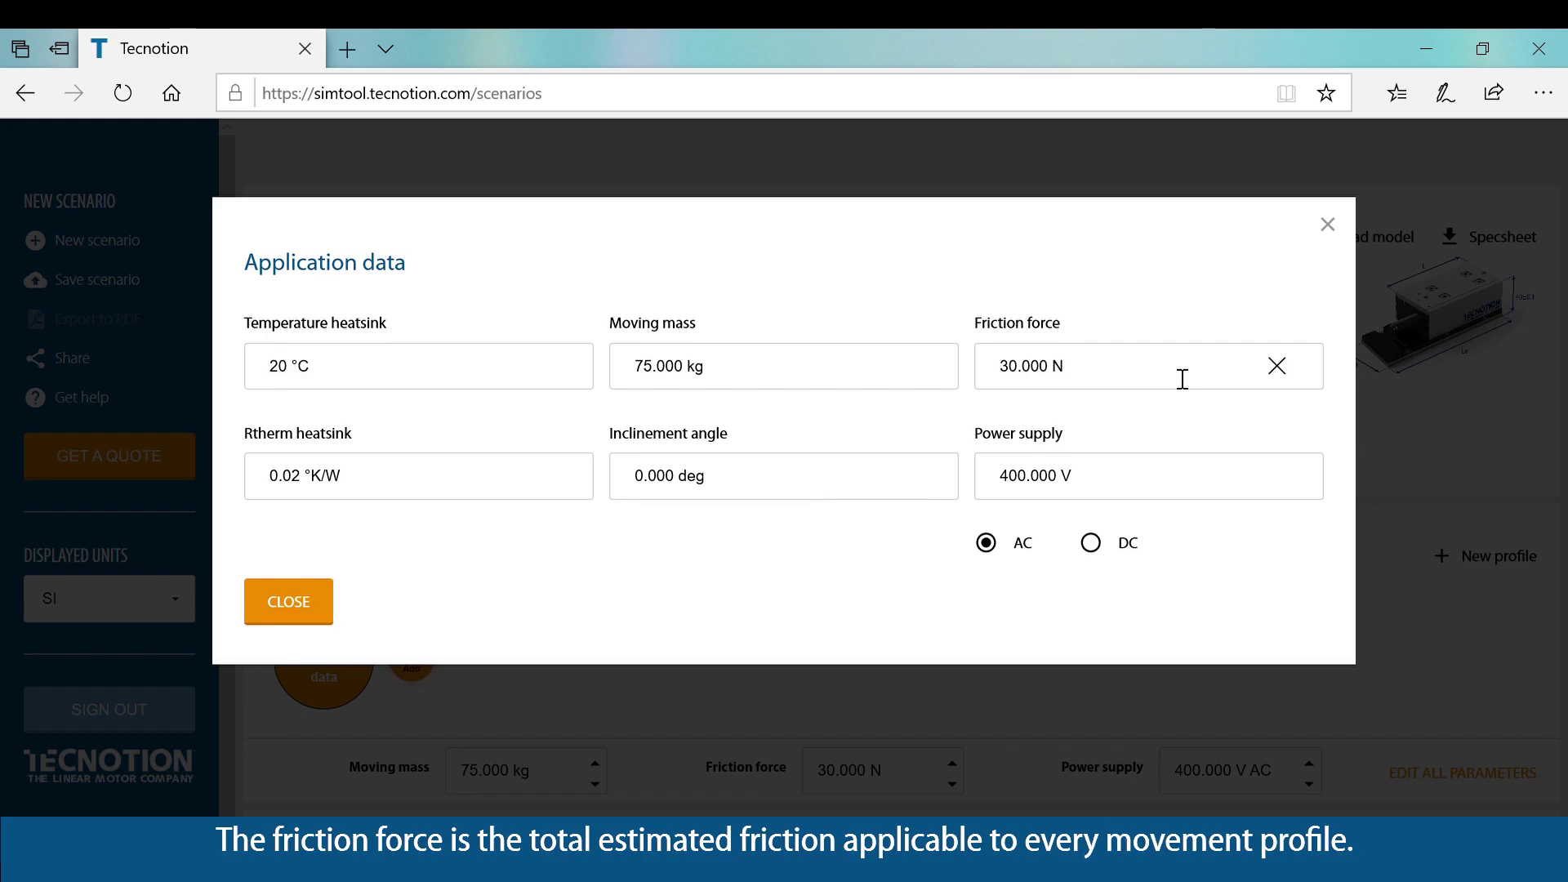
key("BackSpace")
key("BackSpace")
key("BackSpace")
key("BackSpace")
key("BackSpace")
key("BackSpace")
key("BackSpace")
key("BackSpace")
type("10")
left_click(1183, 484)
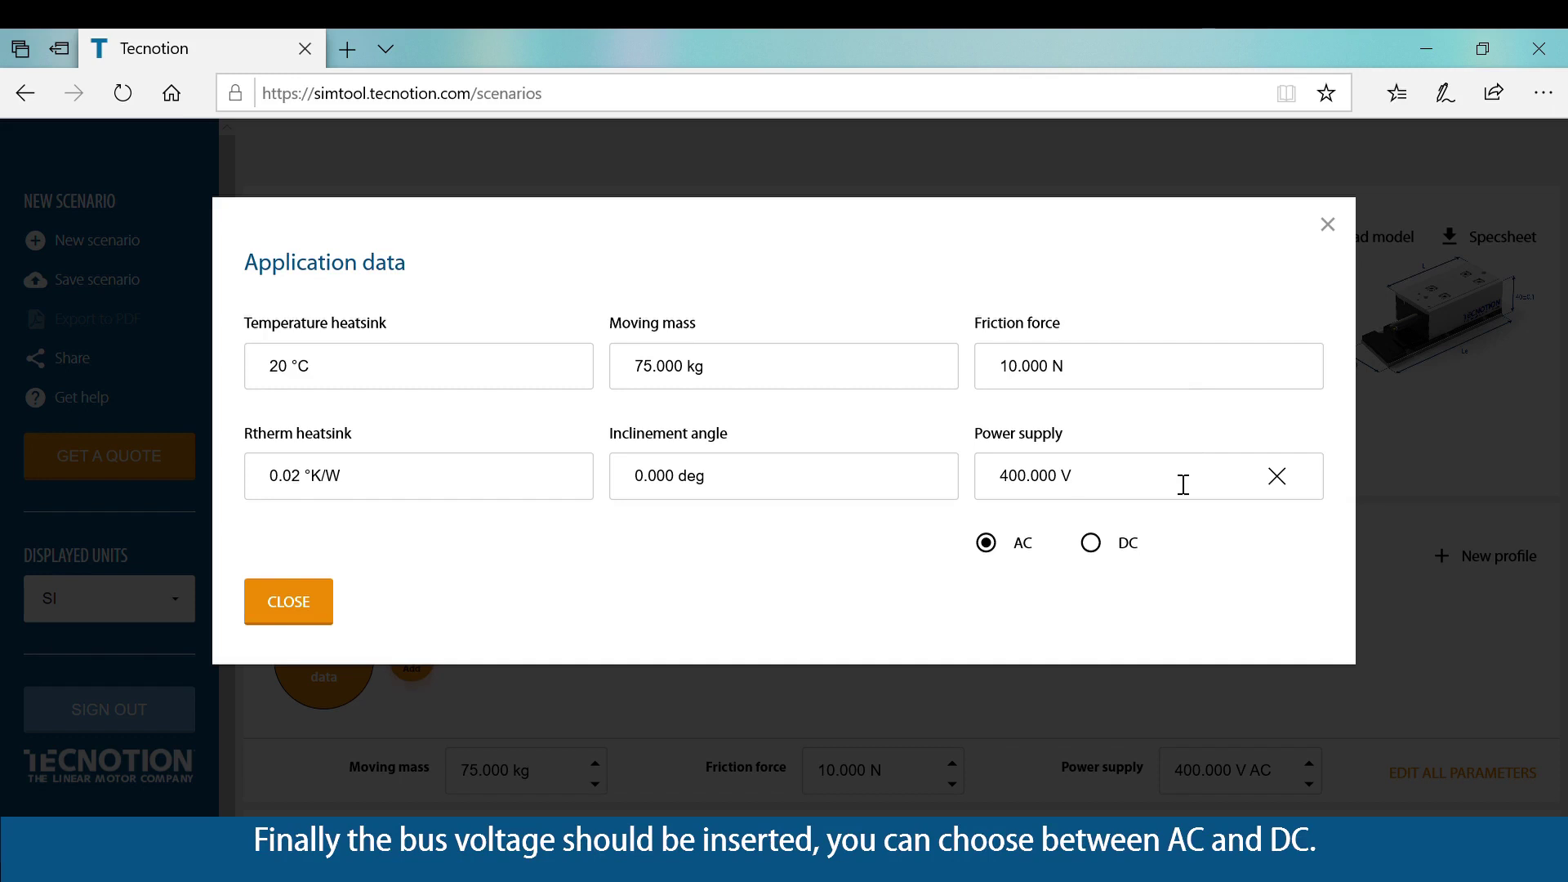
key("Return")
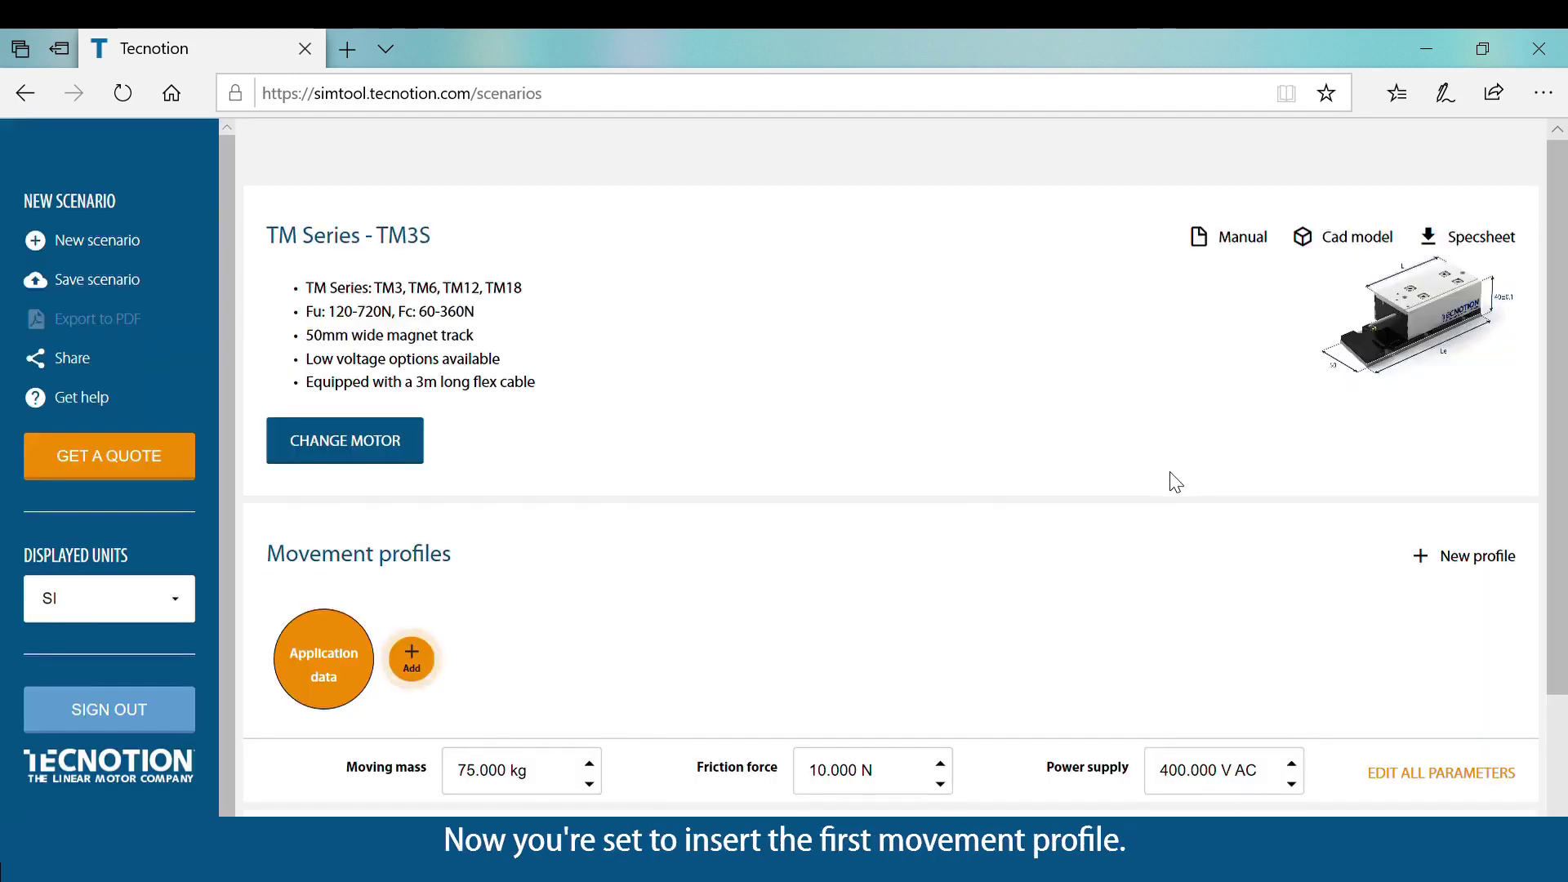
Start a new point to point trapezoidal movement (t3rd) profile with a moving distance of 1.5 m.
left_click(413, 664)
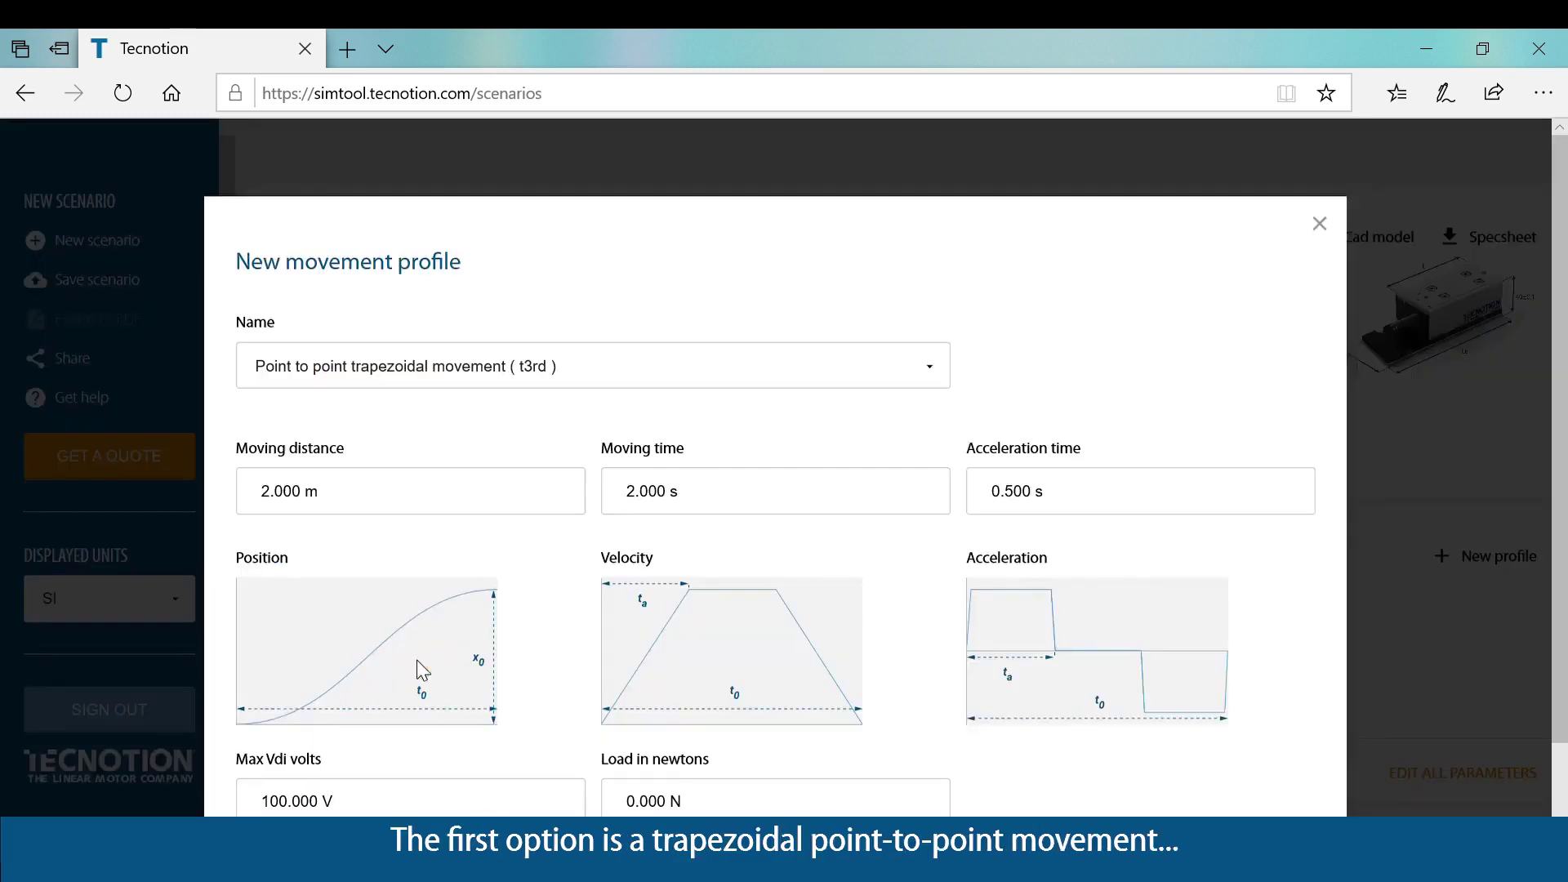
left_click(624, 367)
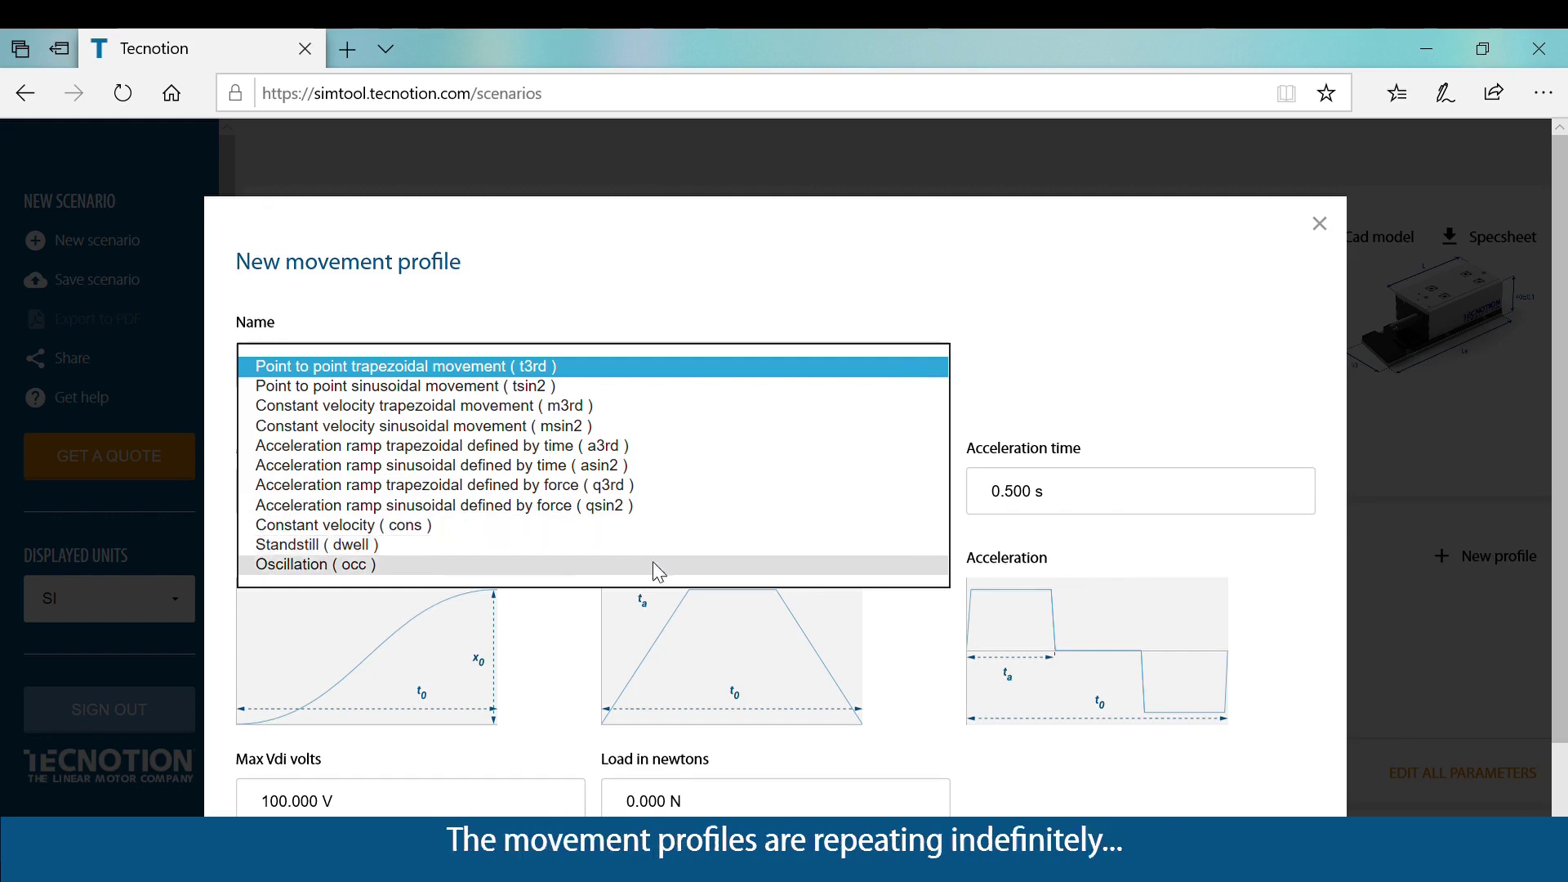
left_click(651, 373)
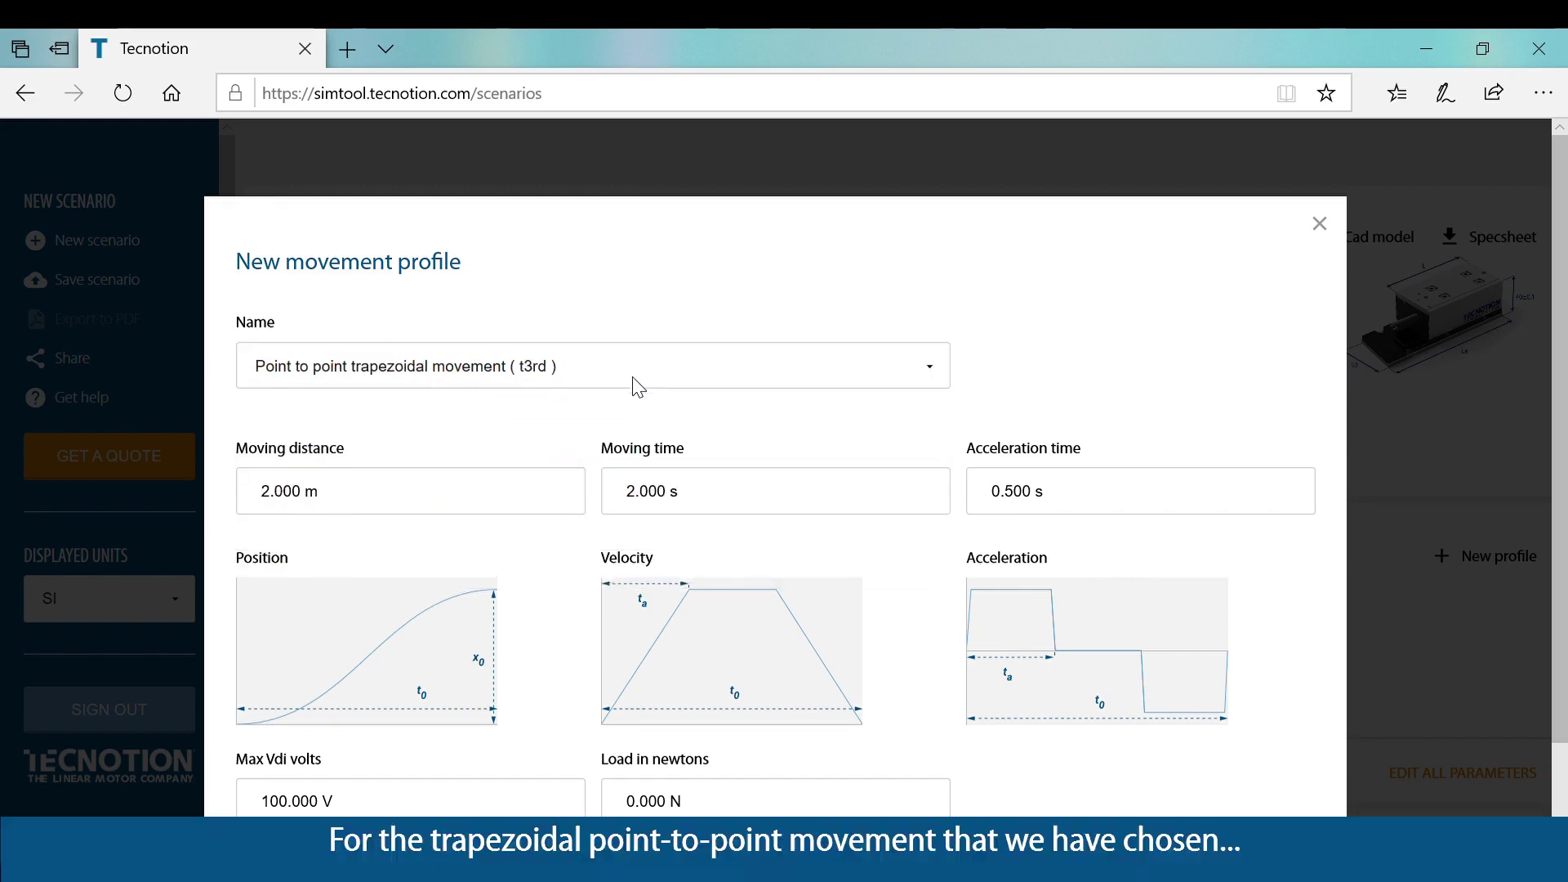
left_click(395, 501)
key("BackSpace")
key("BackSpace")
key("BackSpace")
key("BackSpace")
key("BackSpace")
key("BackSpace")
key("BackSpace")
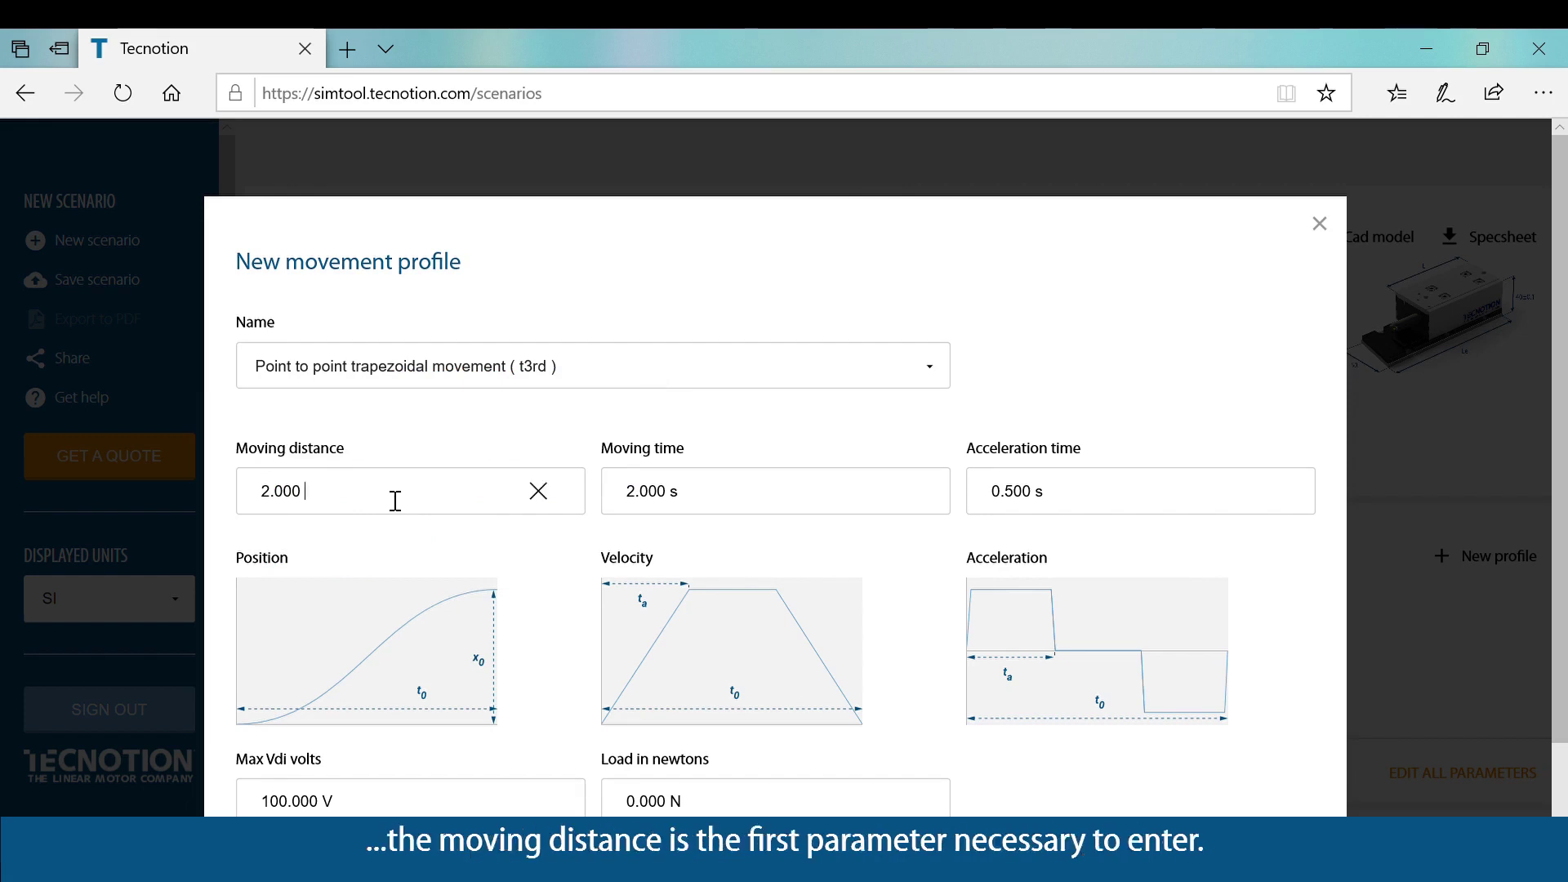
type("1.5")
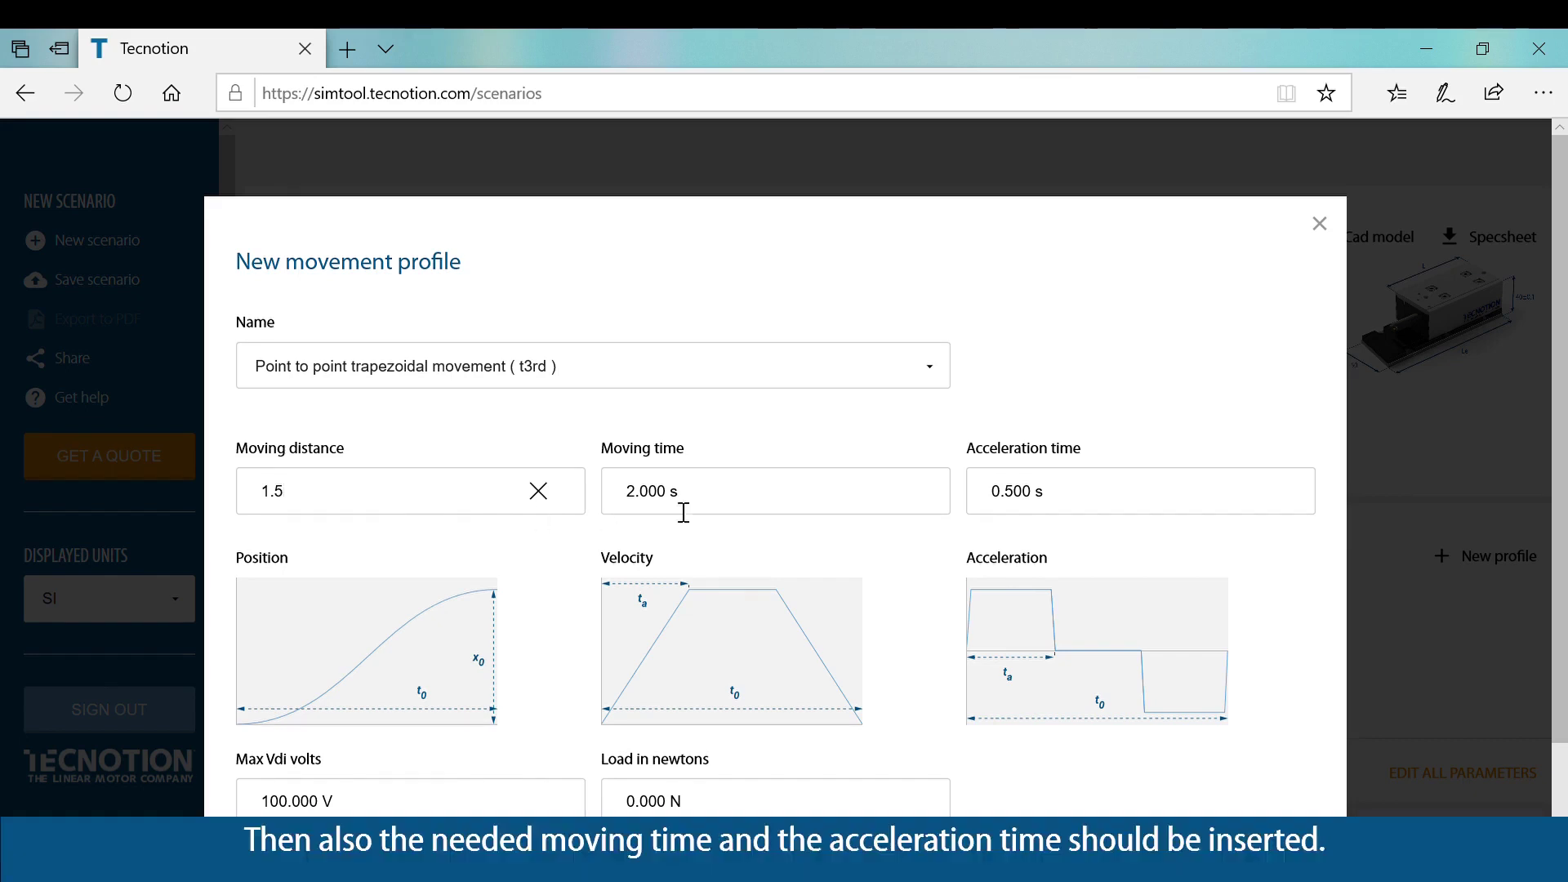
Set the profile's moving time to 2.2 s and its acceleration time to 0.3 s.
left_click(779, 497)
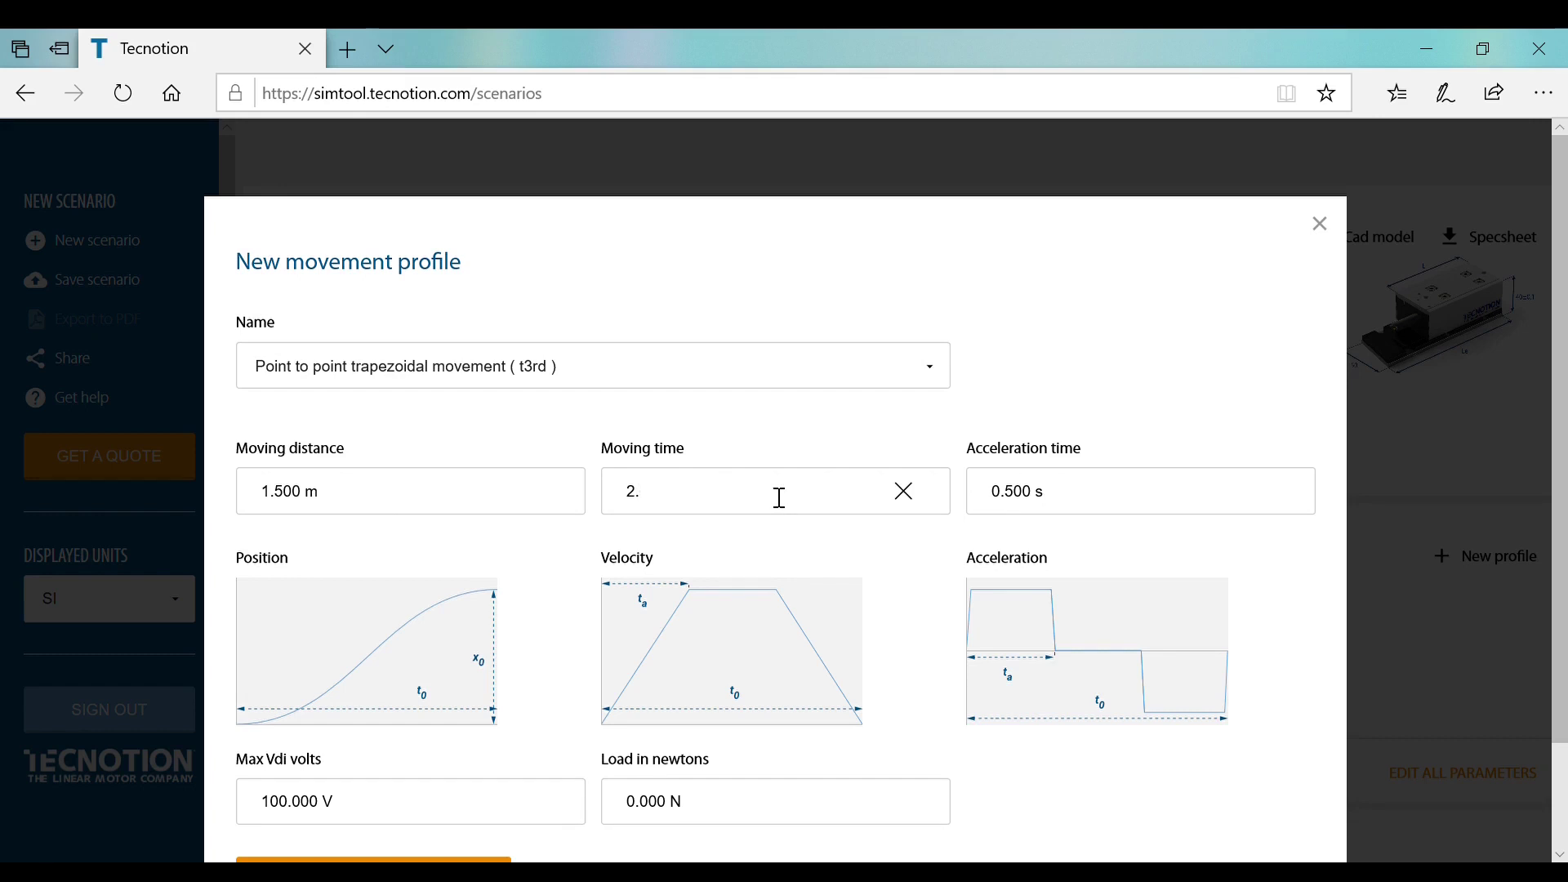
left_click(1146, 495)
key("BackSpace")
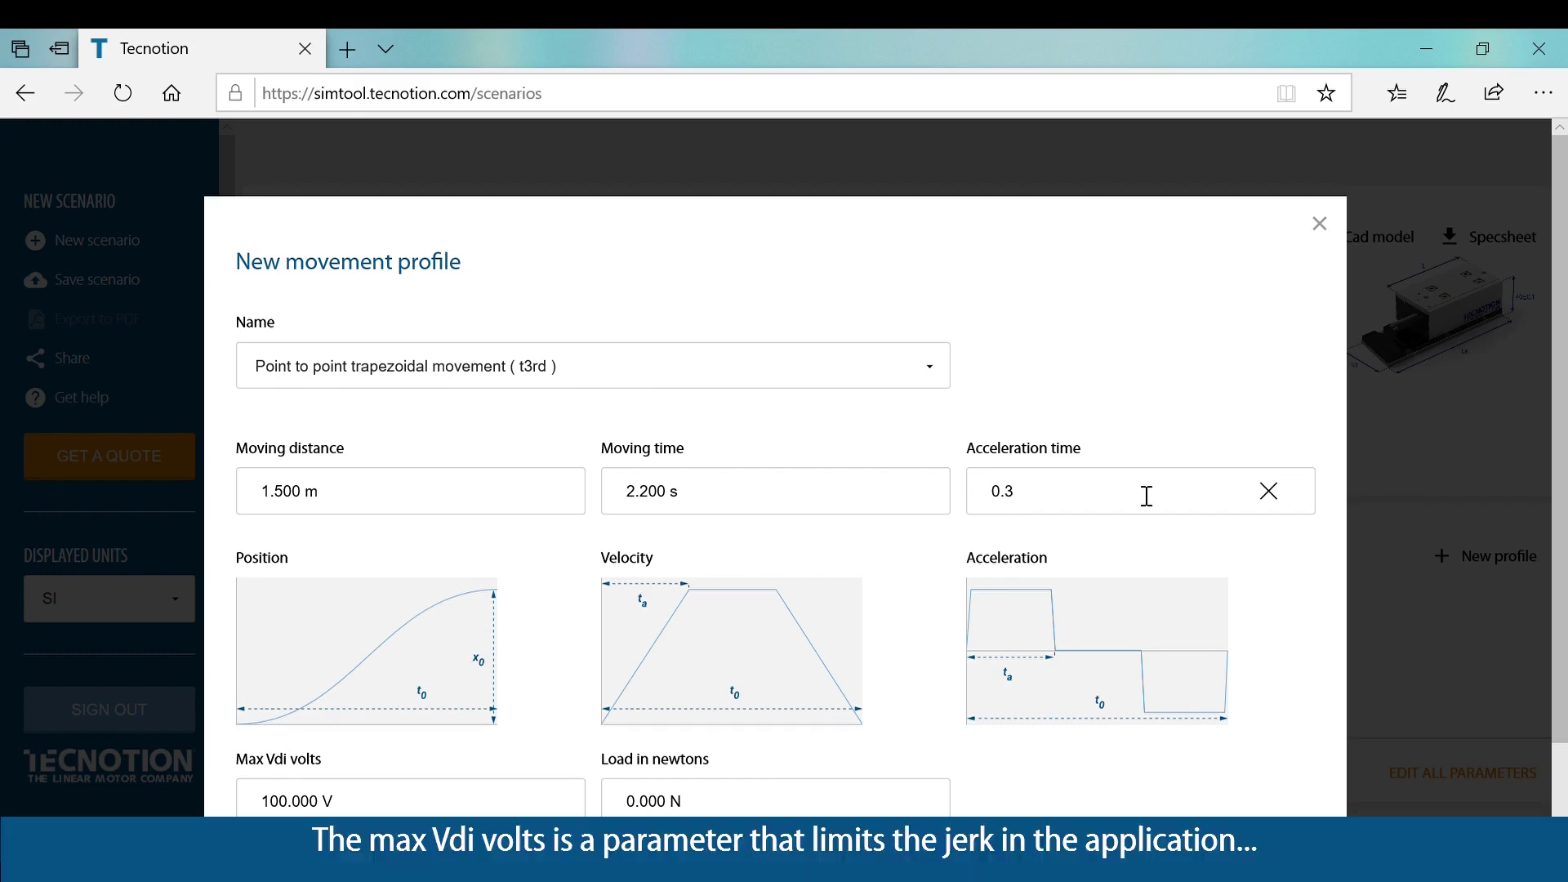
Create the trapezoidal movement profile and examine its movement graph and results table.
left_click(395, 811)
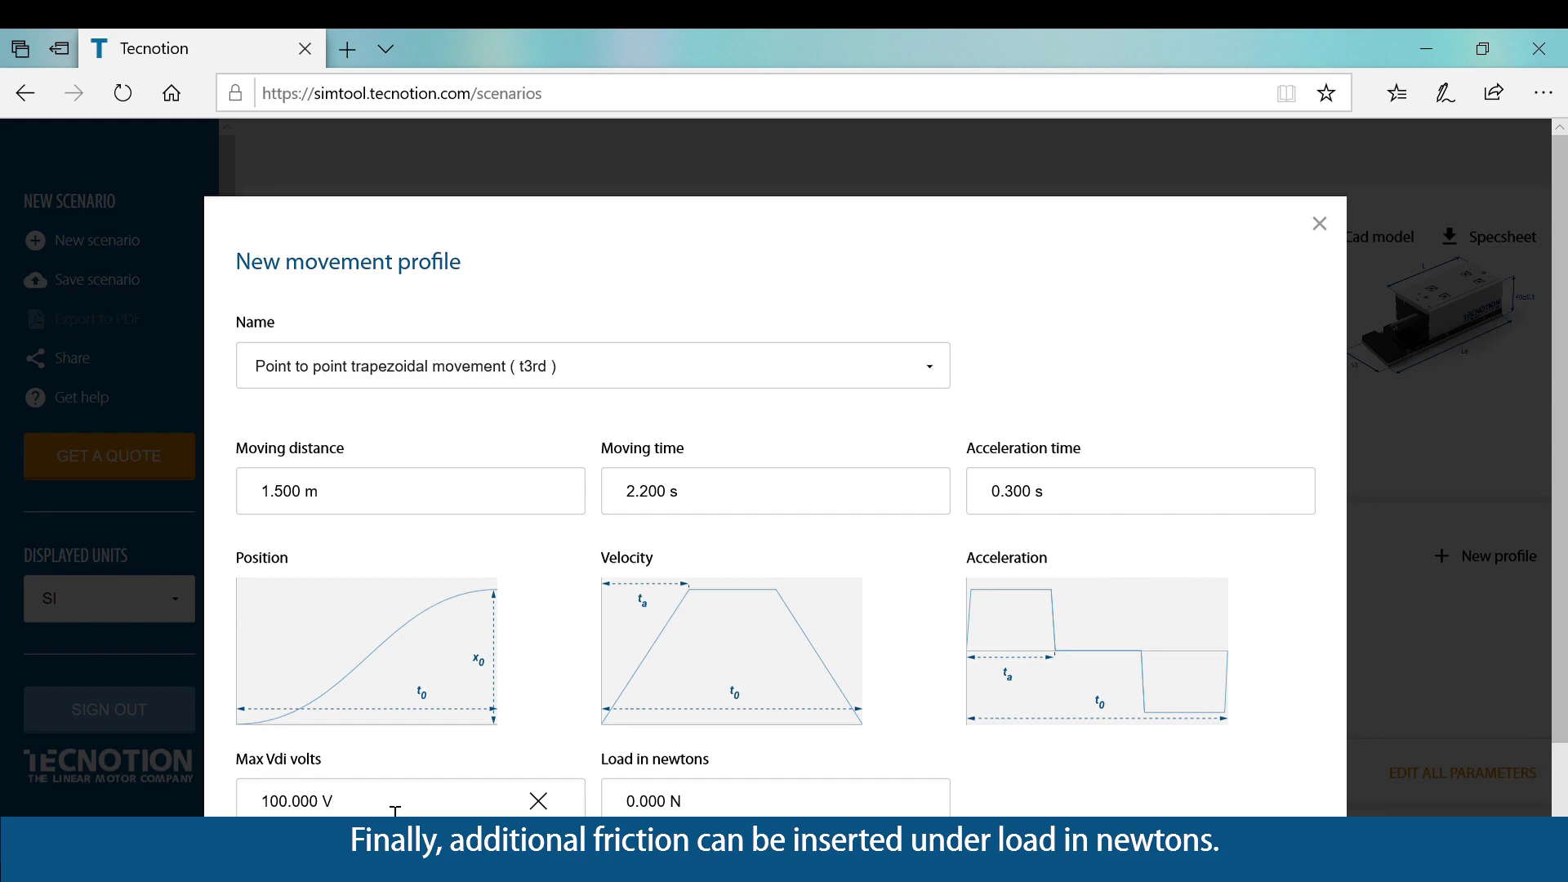
left_click(803, 811)
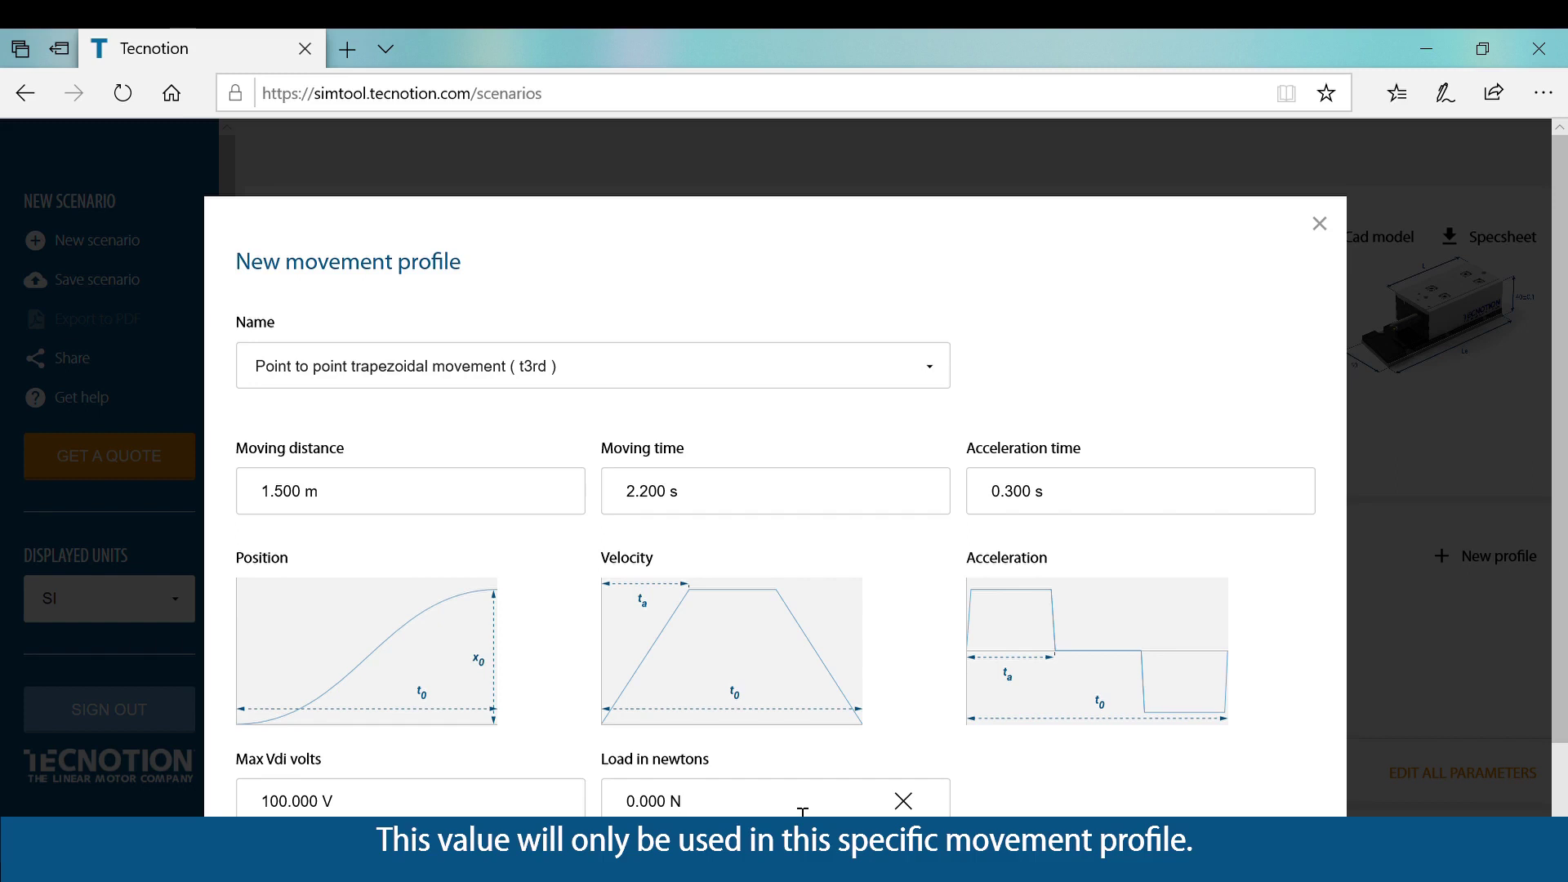
scroll(802, 810, "down", 1)
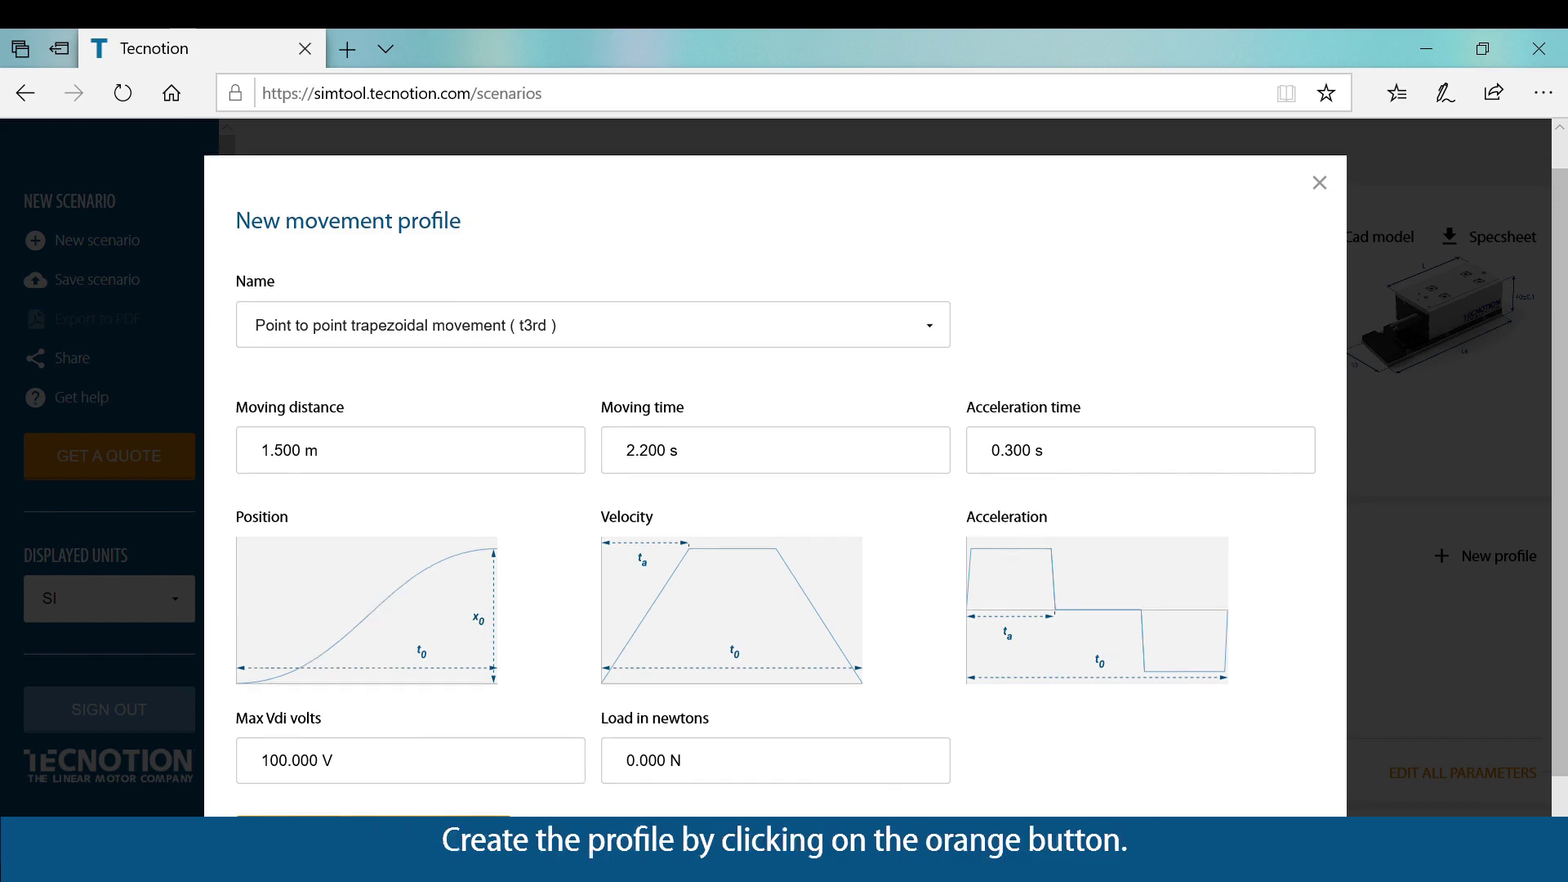
left_click(373, 833)
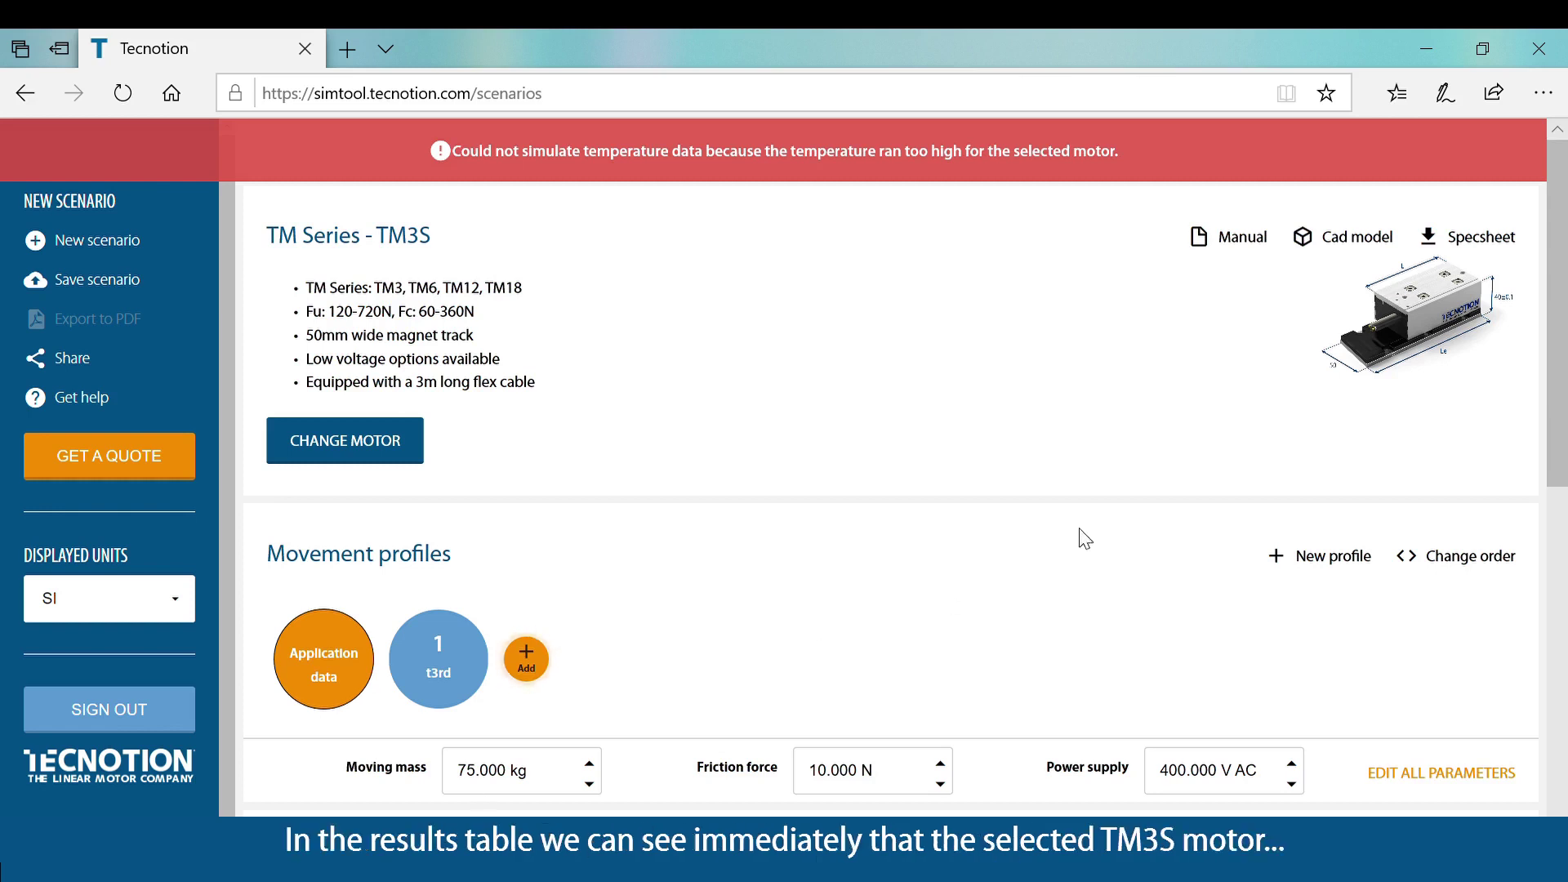
left_click_drag(1555, 339, 1563, 687)
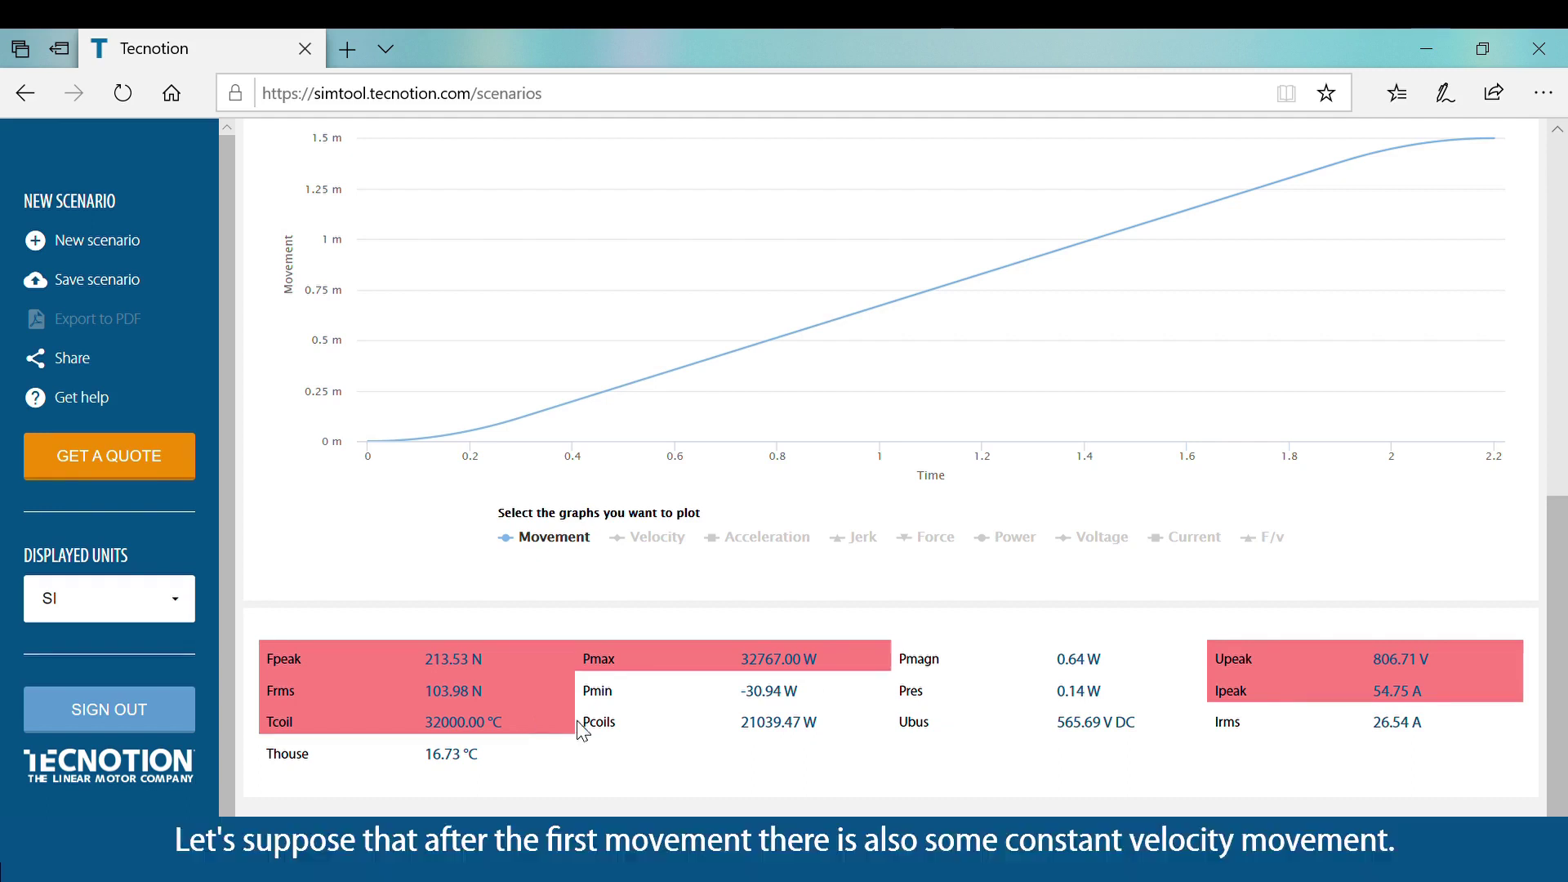
Start a second movement profile of type Constant velocity (cons) with a moving time of 1 s.
left_click_drag(1559, 690, 1564, 522)
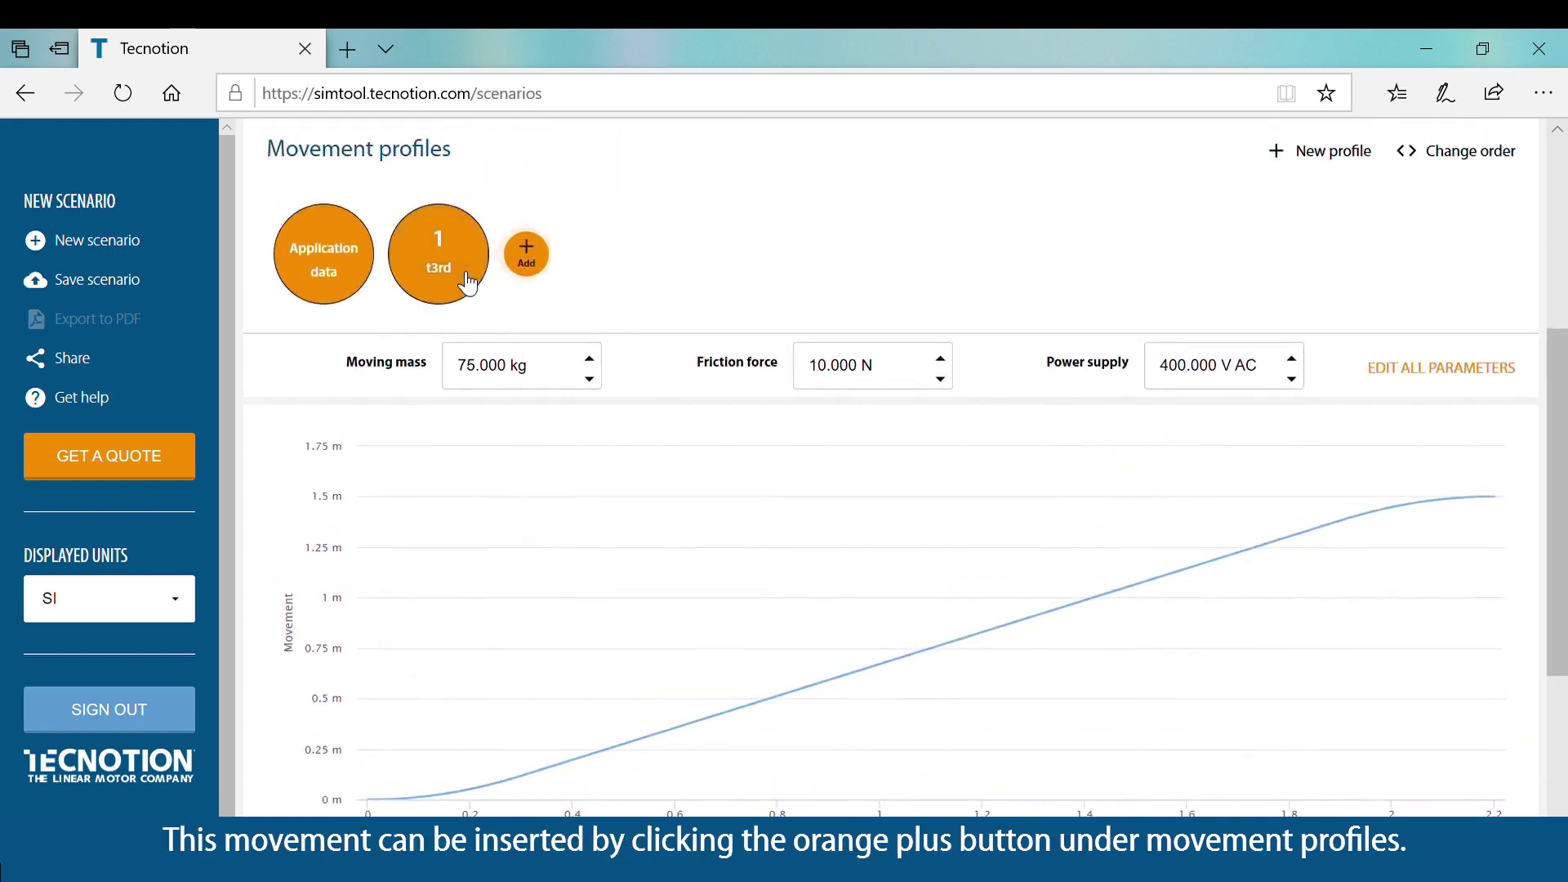
left_click(529, 274)
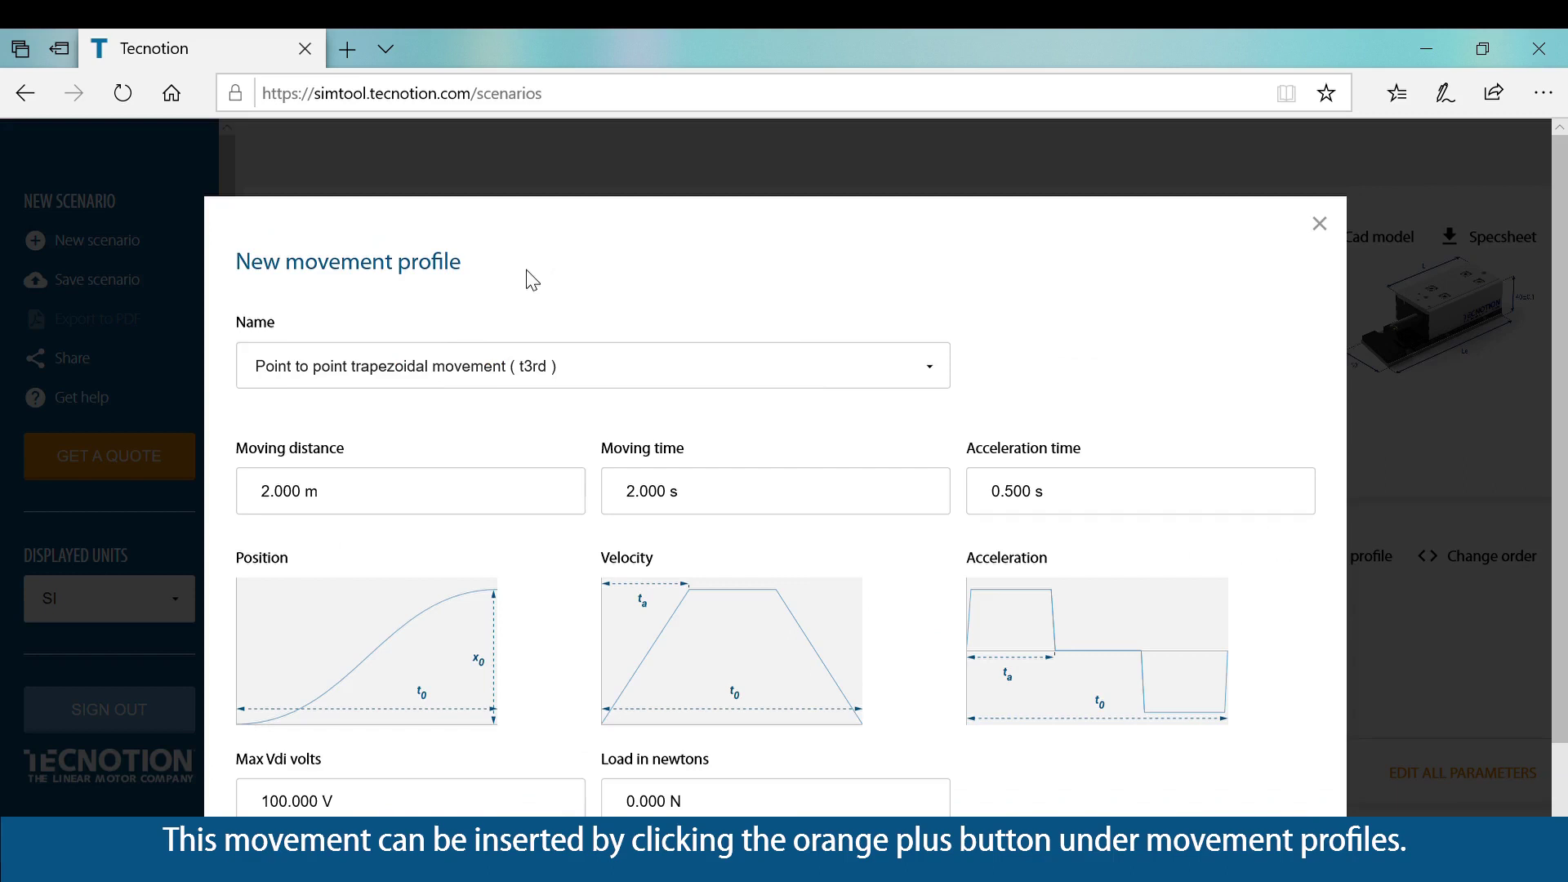
left_click(543, 364)
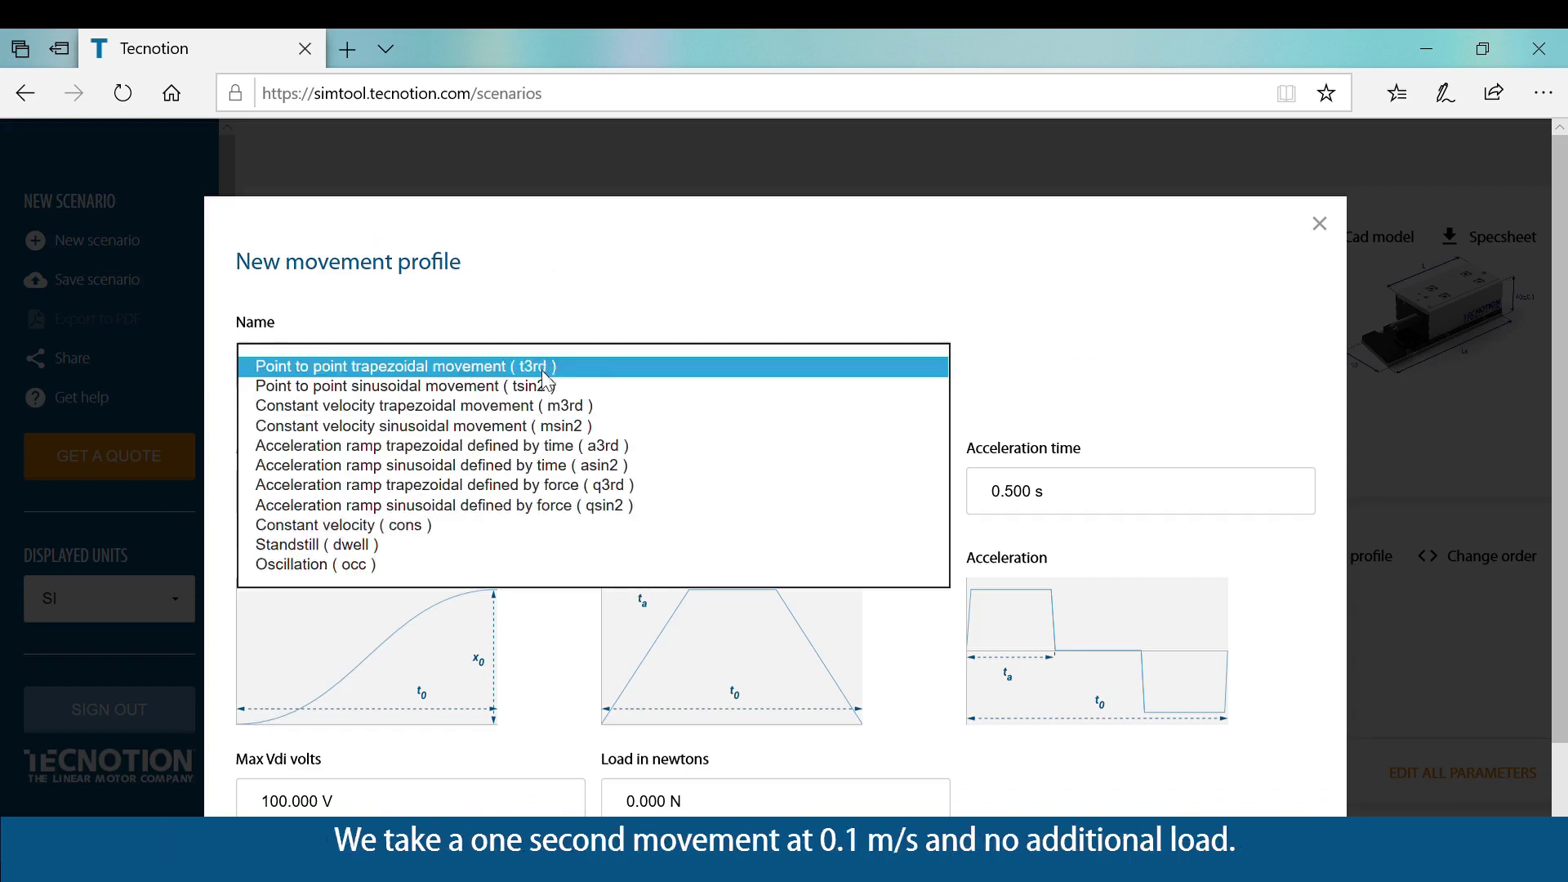
left_click(523, 529)
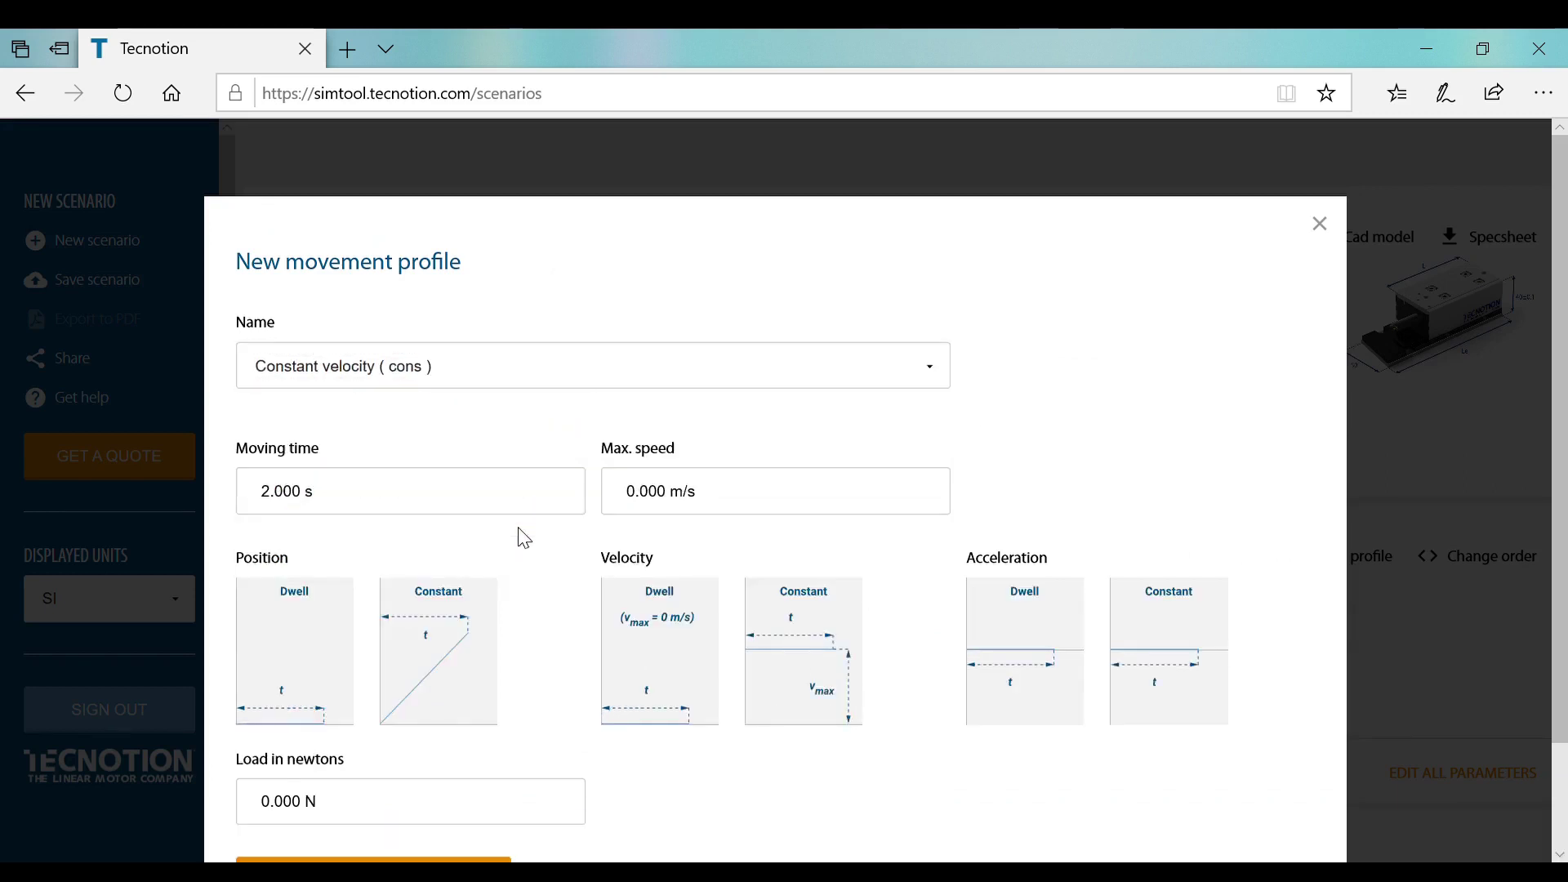
left_click(433, 499)
left_click_drag(433, 499, 271, 509)
type("1")
Set the constant velocity profile's maximum speed to 0.1 m/s.
left_click(744, 501)
key("BackSpace")
type("1")
left_click(395, 814)
scroll(396, 814, "down", 1)
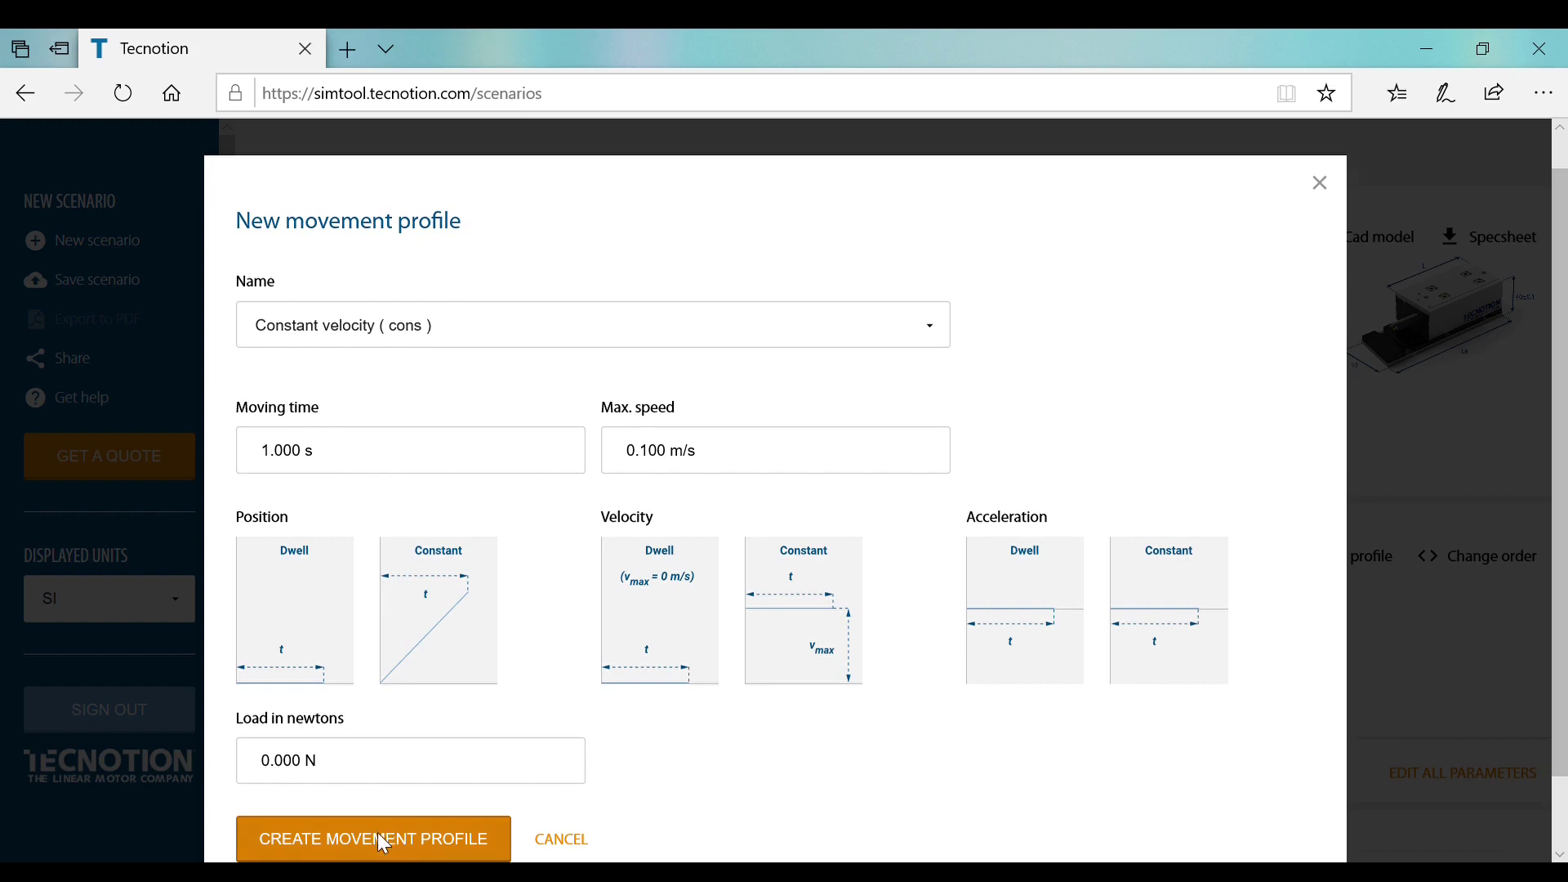
Create the constant velocity profile and add a third movement profile of type Standstill (dwell) with a moving time of 0.5 s.
left_click(377, 832)
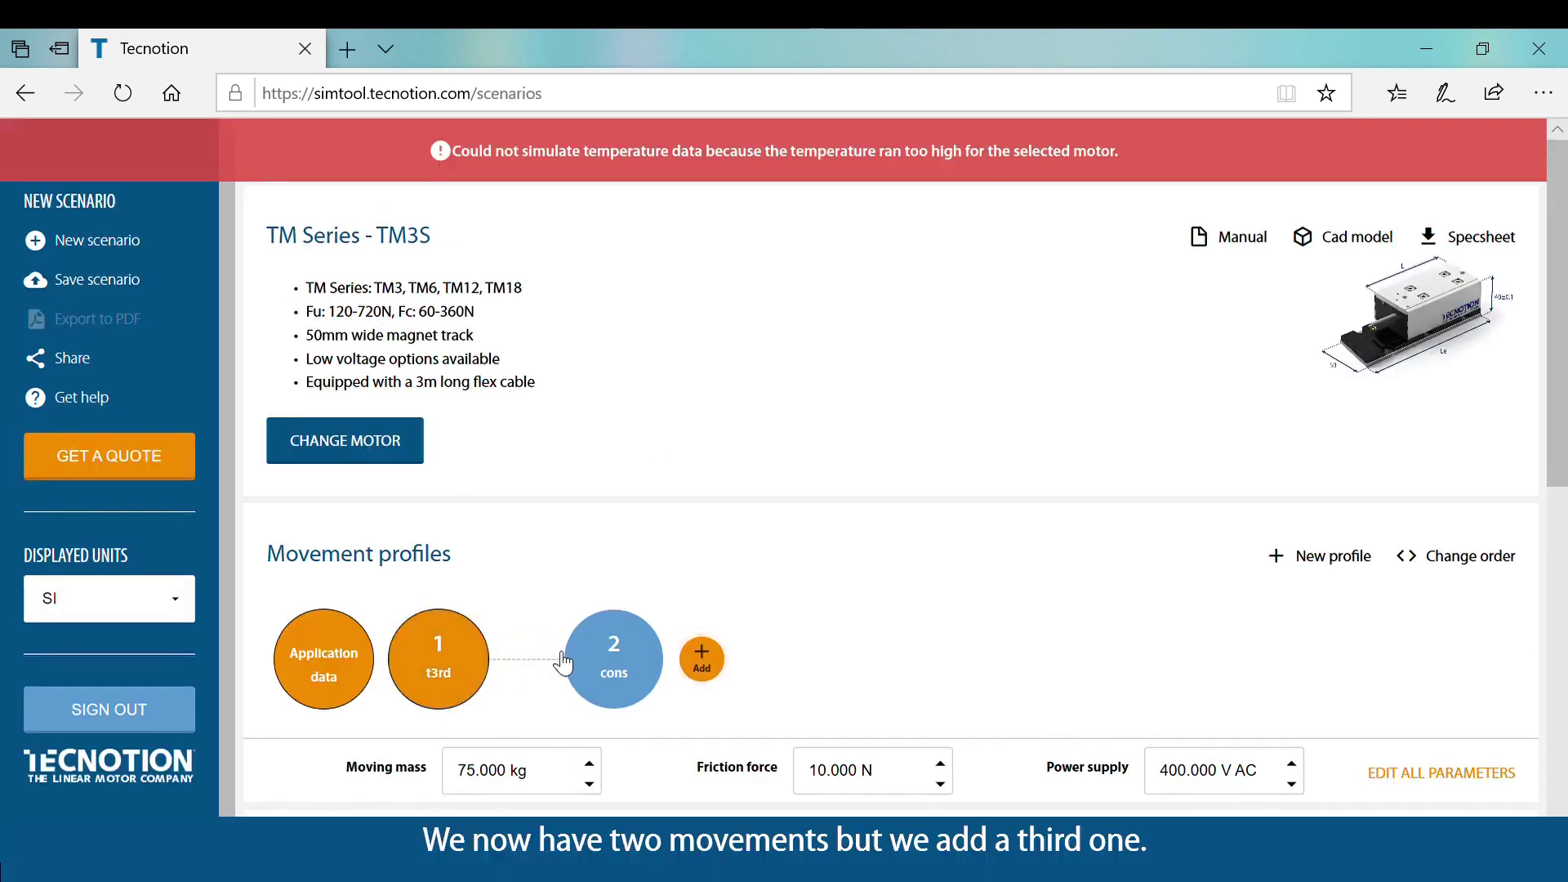
left_click(701, 658)
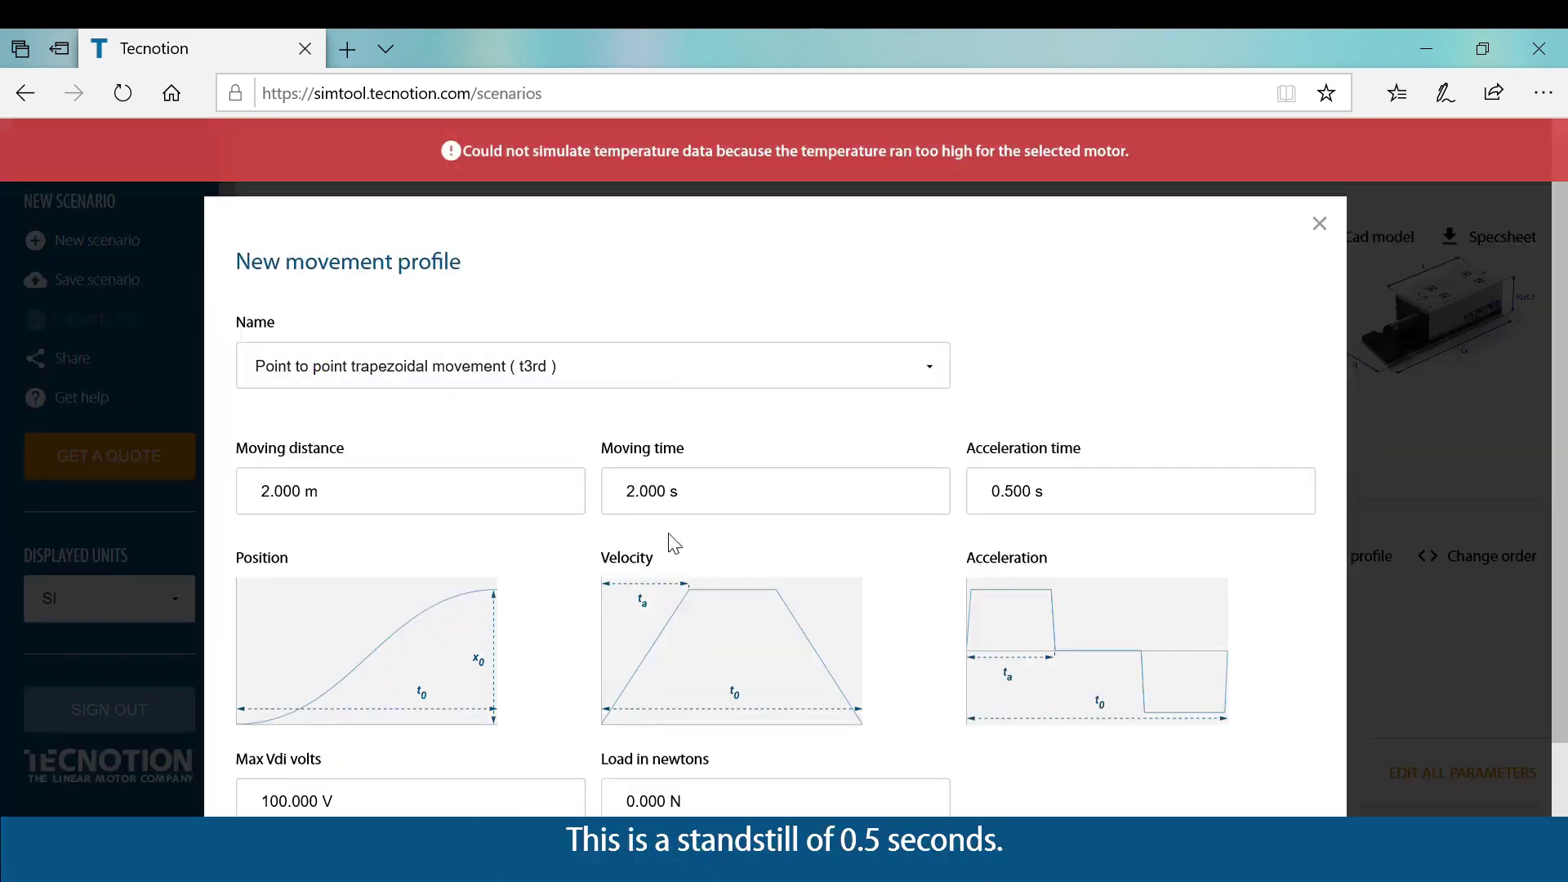
left_click(668, 383)
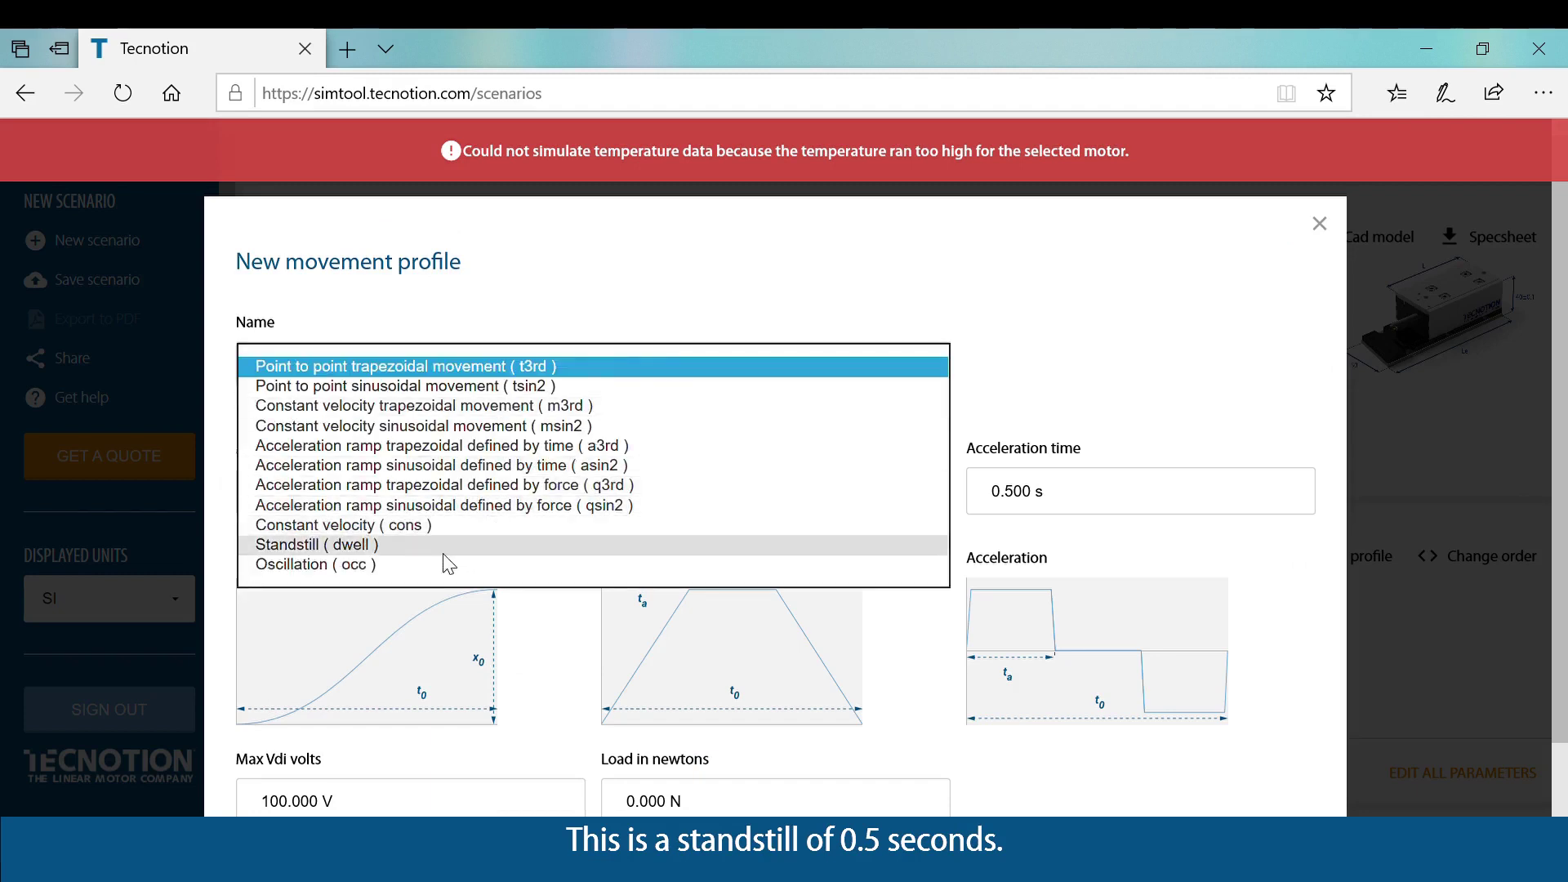
left_click(445, 545)
left_click_drag(323, 493, 271, 498)
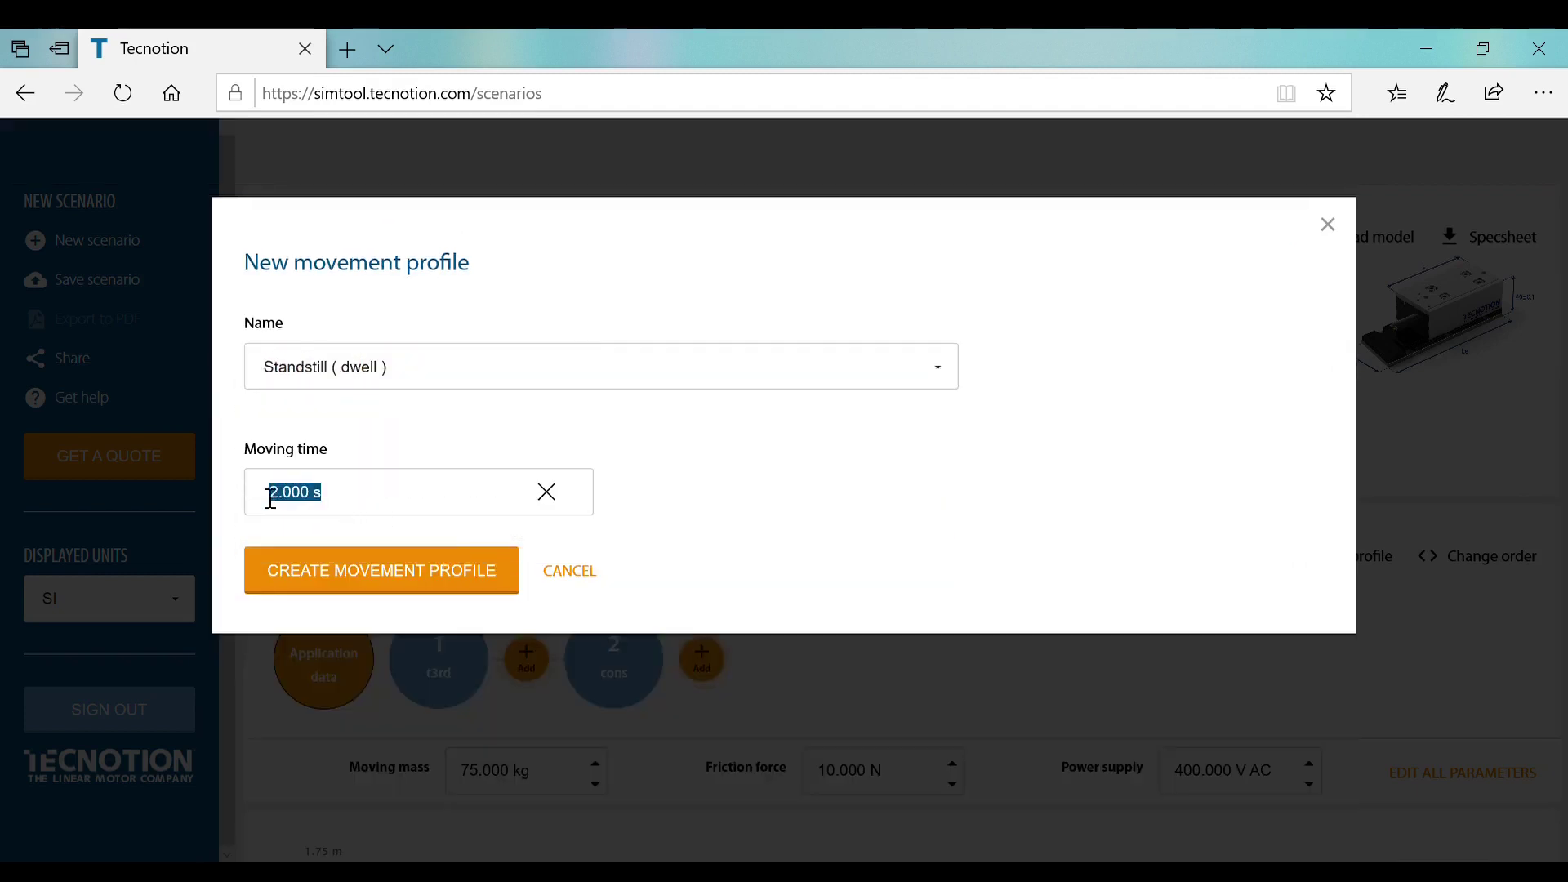
type("0.5")
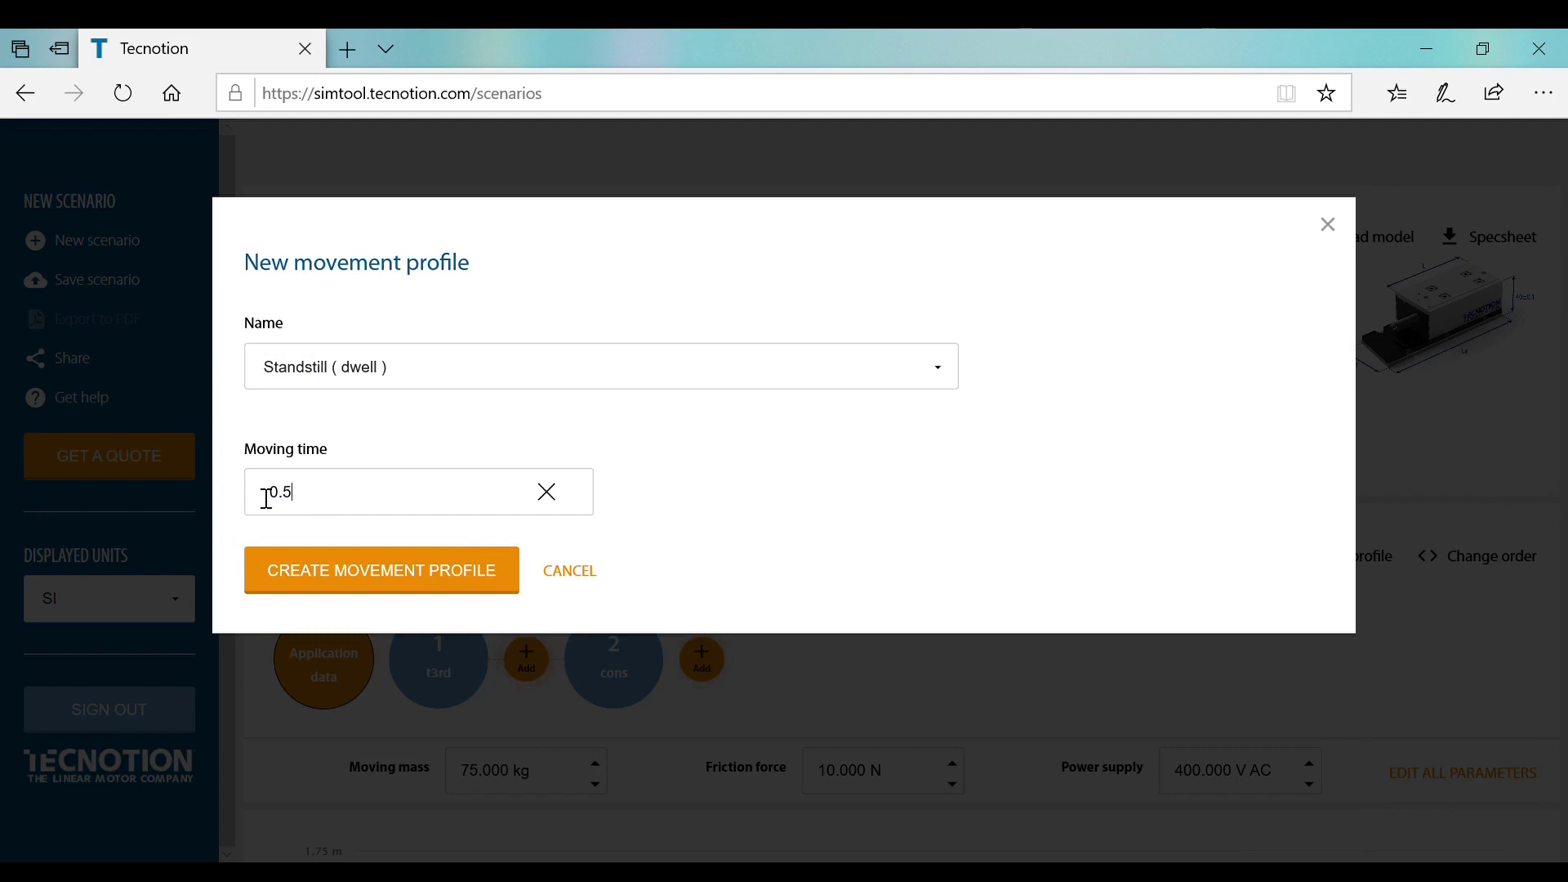
key("Return")
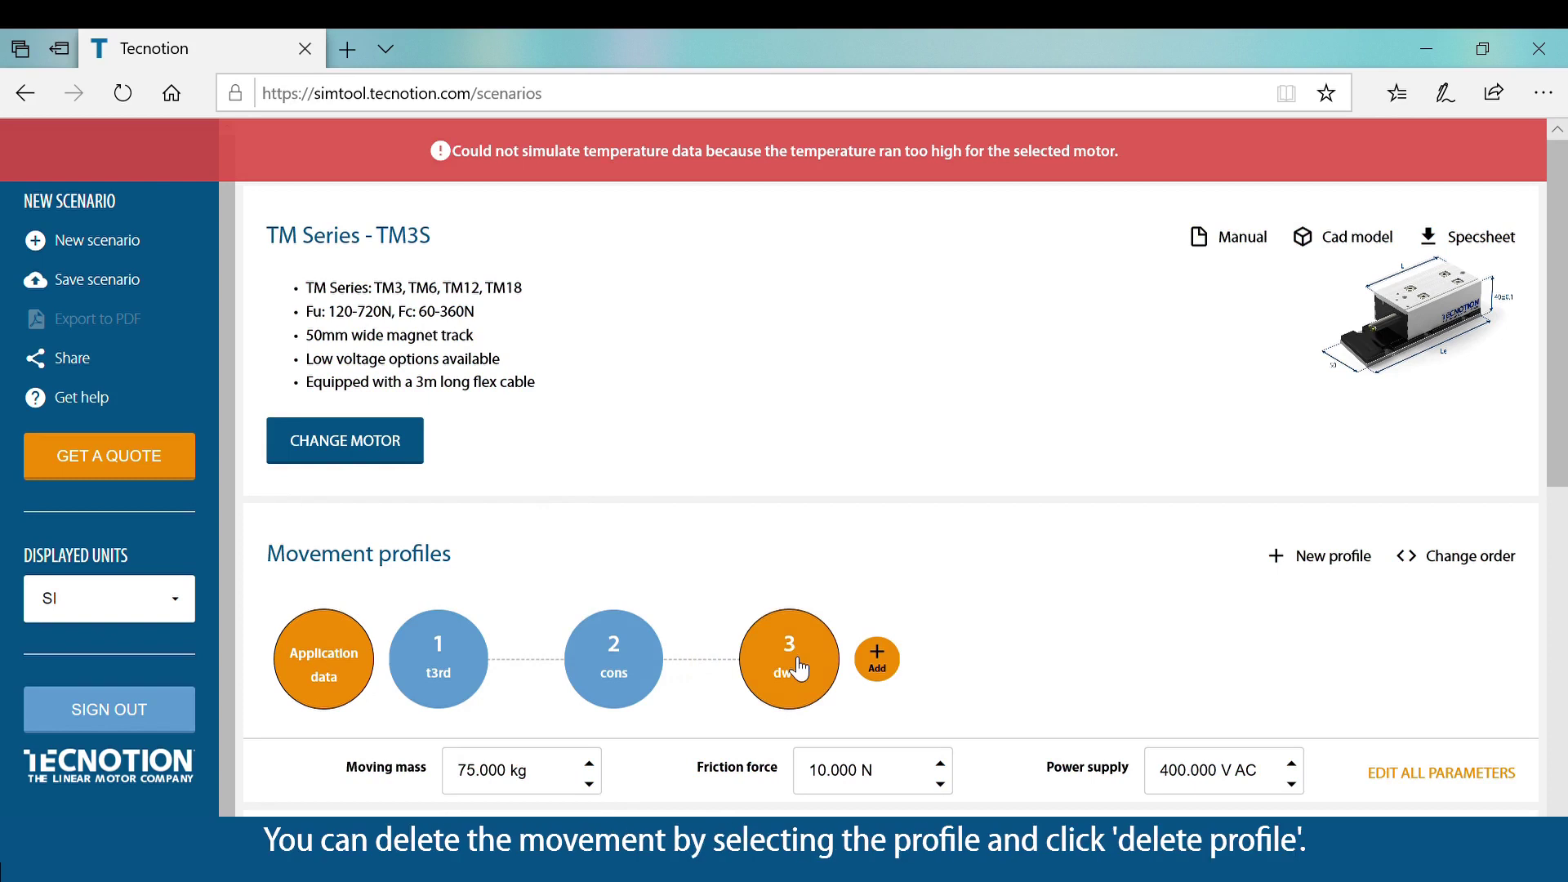
Delete the second movement profile, the constant velocity one, and view the graph of the remaining movements.
left_click(620, 668)
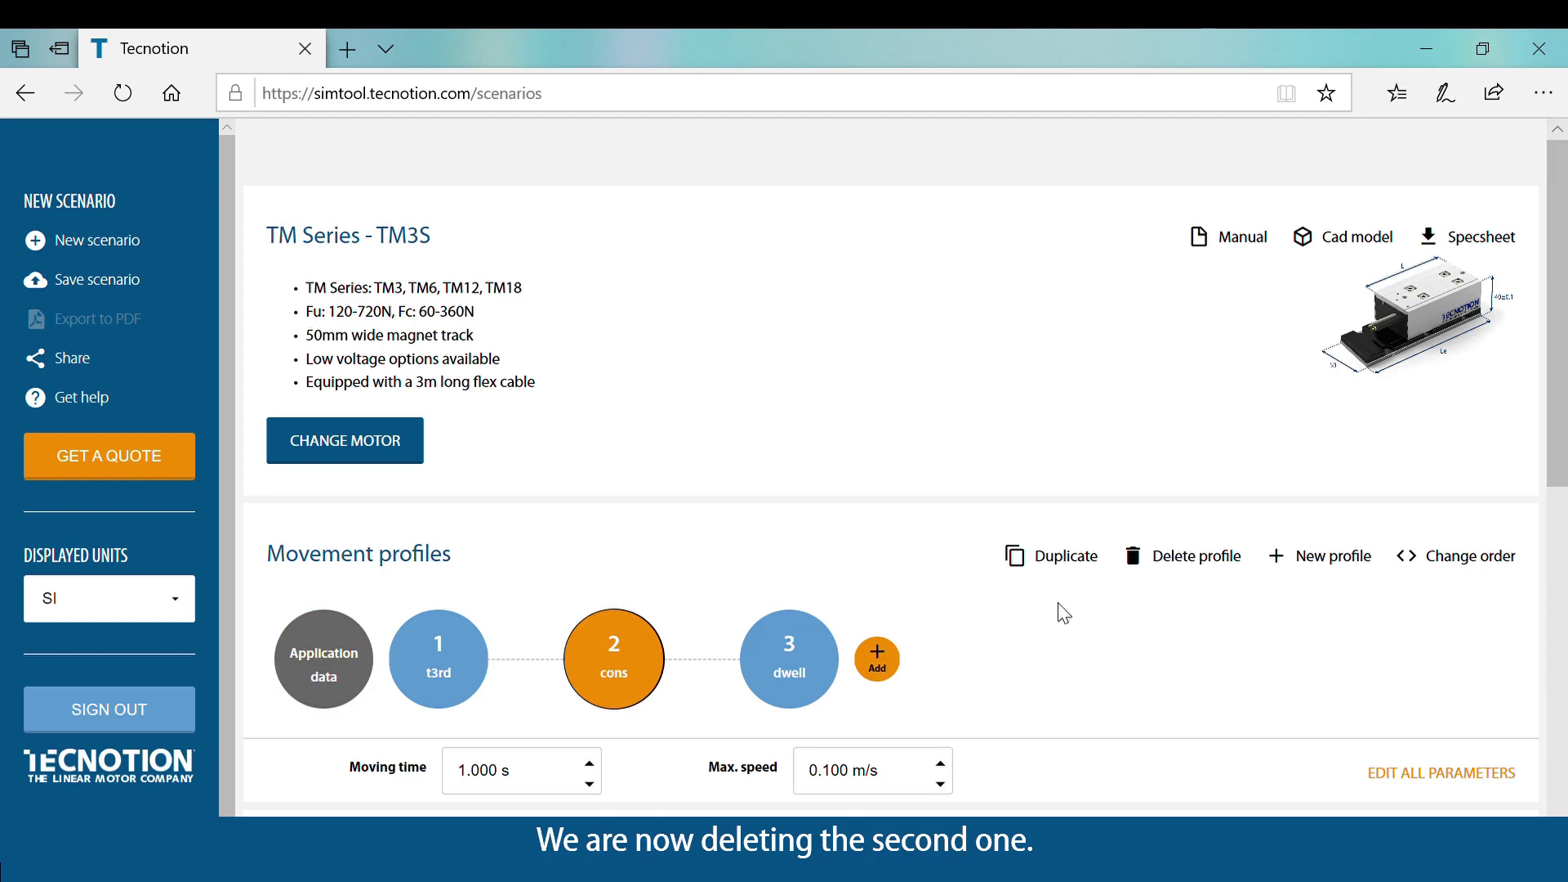
left_click(1200, 570)
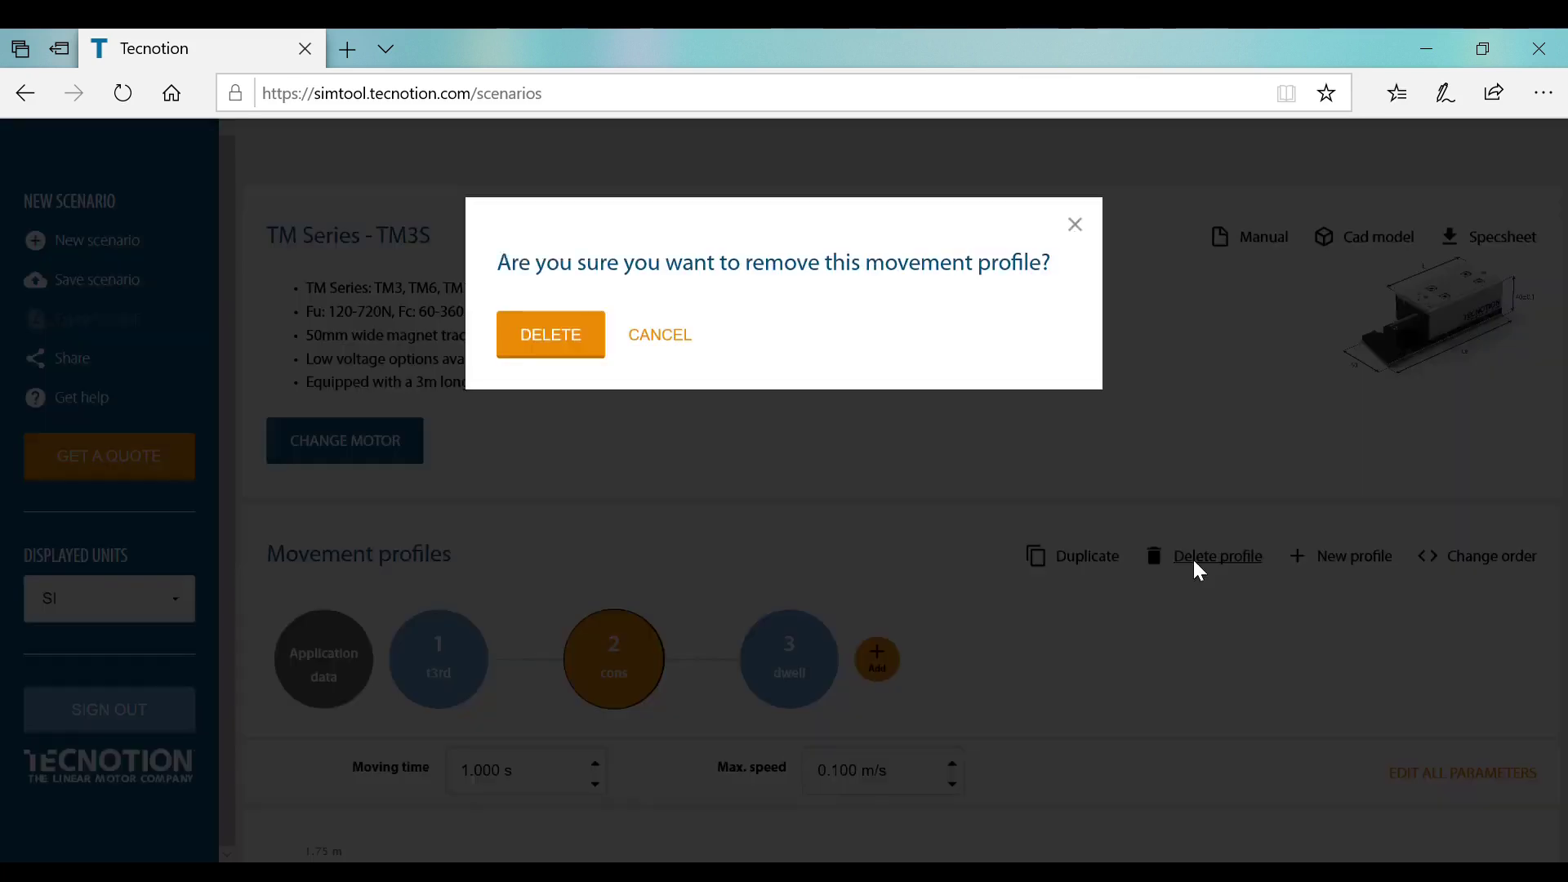
left_click(550, 334)
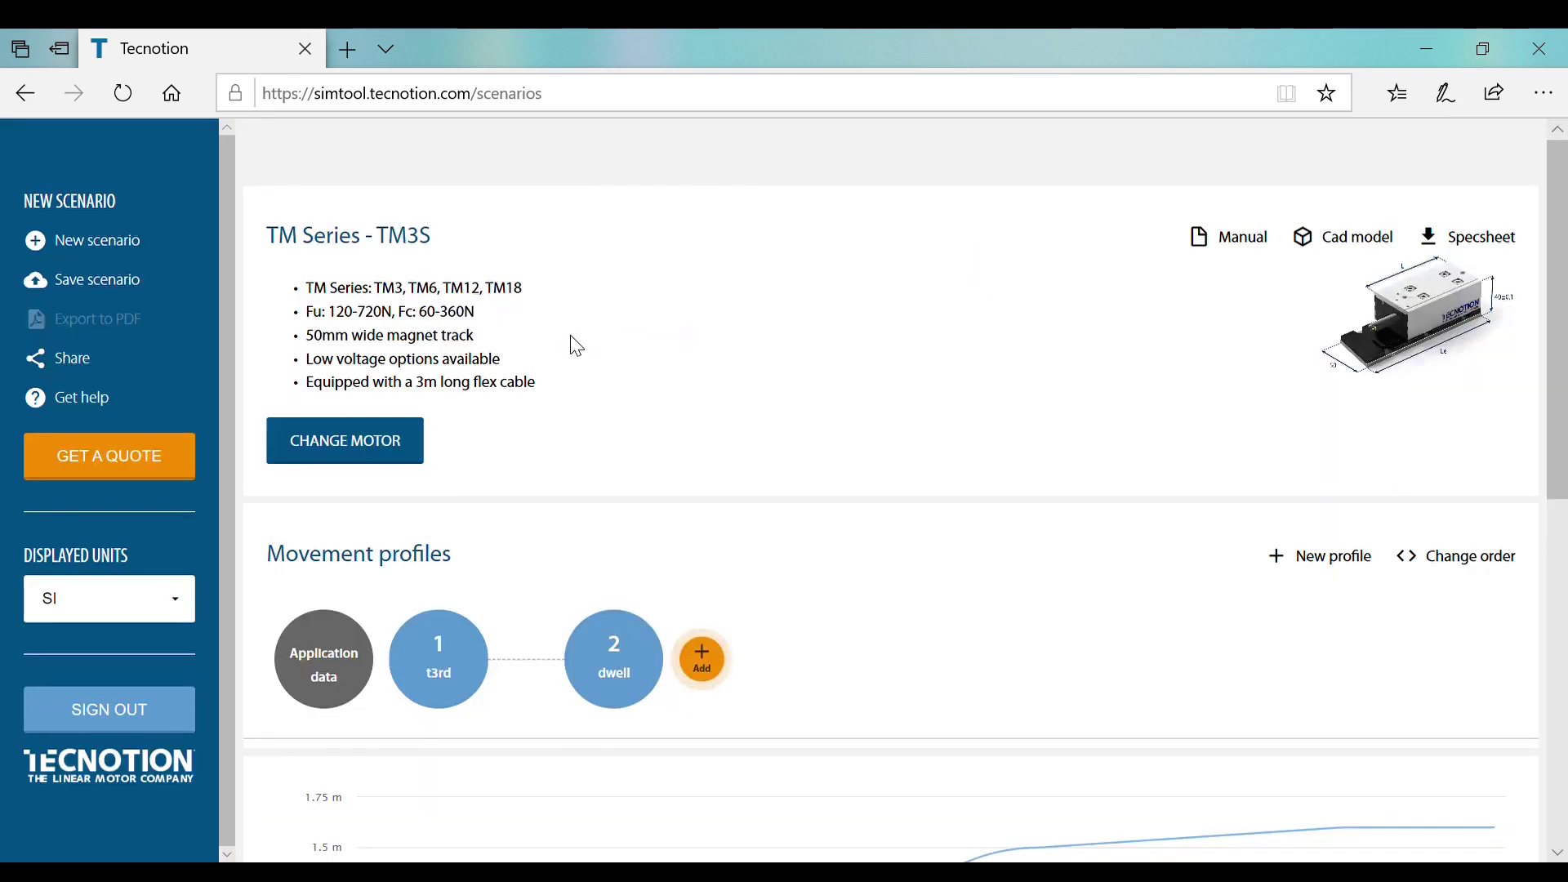
left_click_drag(1556, 367, 1566, 547)
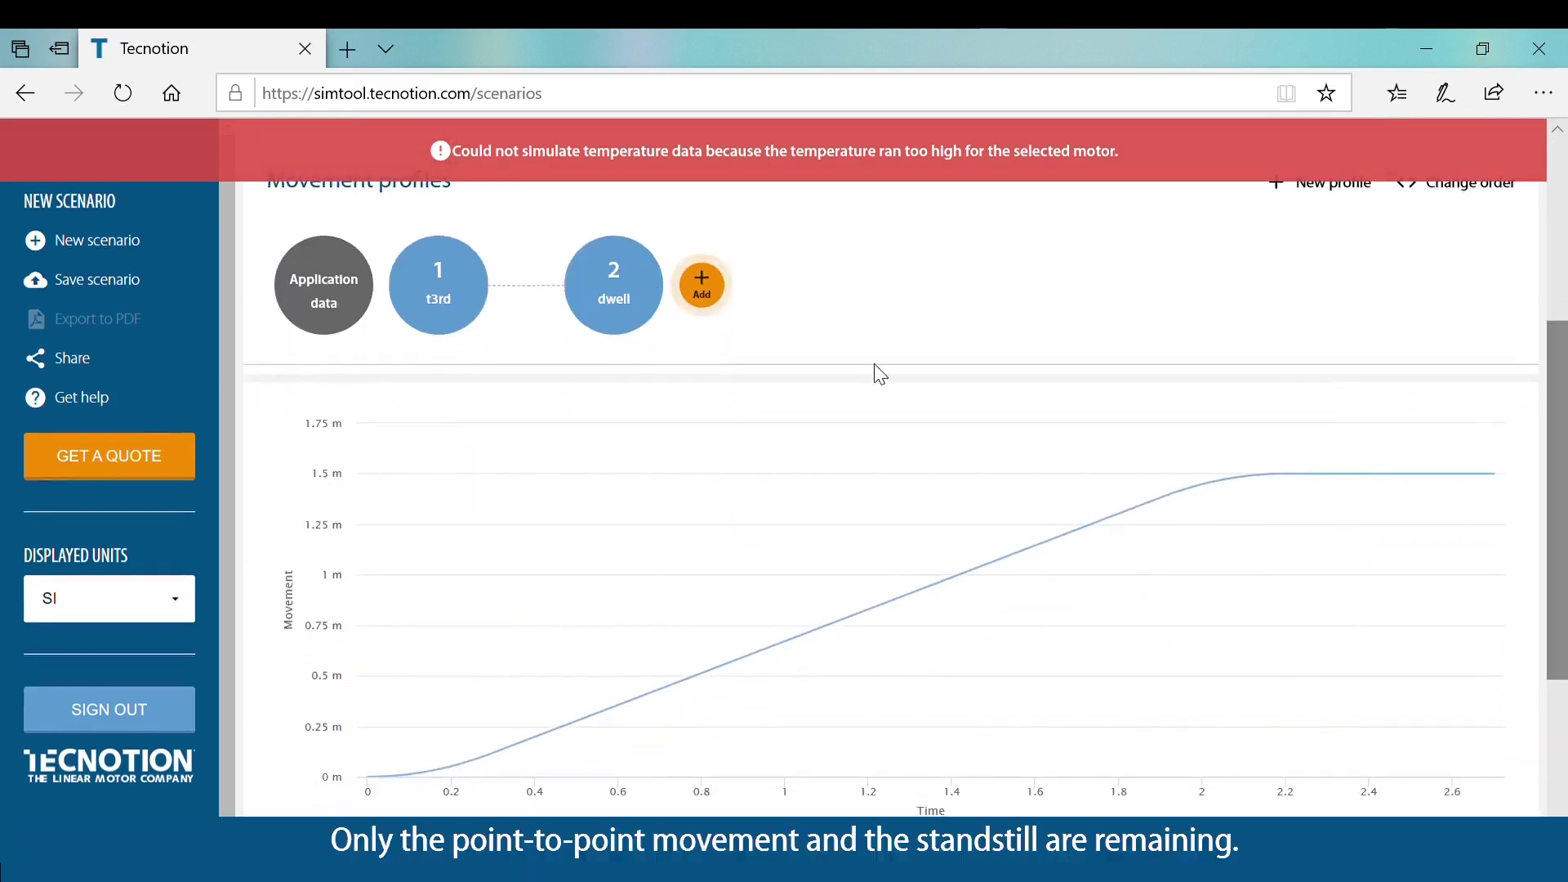
Duplicate the first trapezoidal profile and reorder the sequence so the copy comes after the dwell profile.
left_click(458, 298)
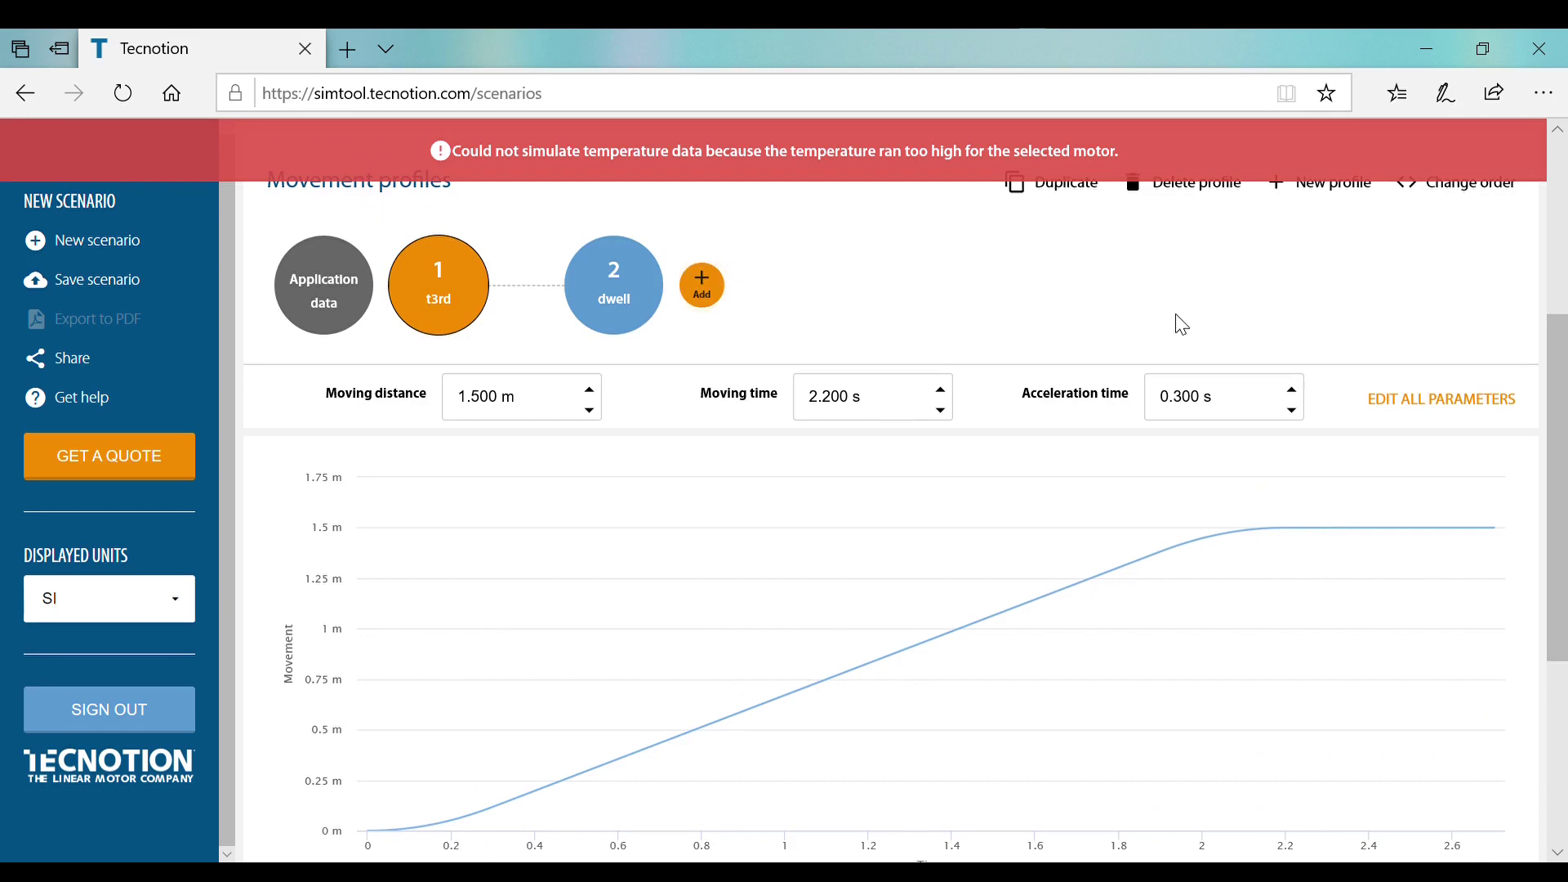
left_click_drag(1557, 458, 1558, 367)
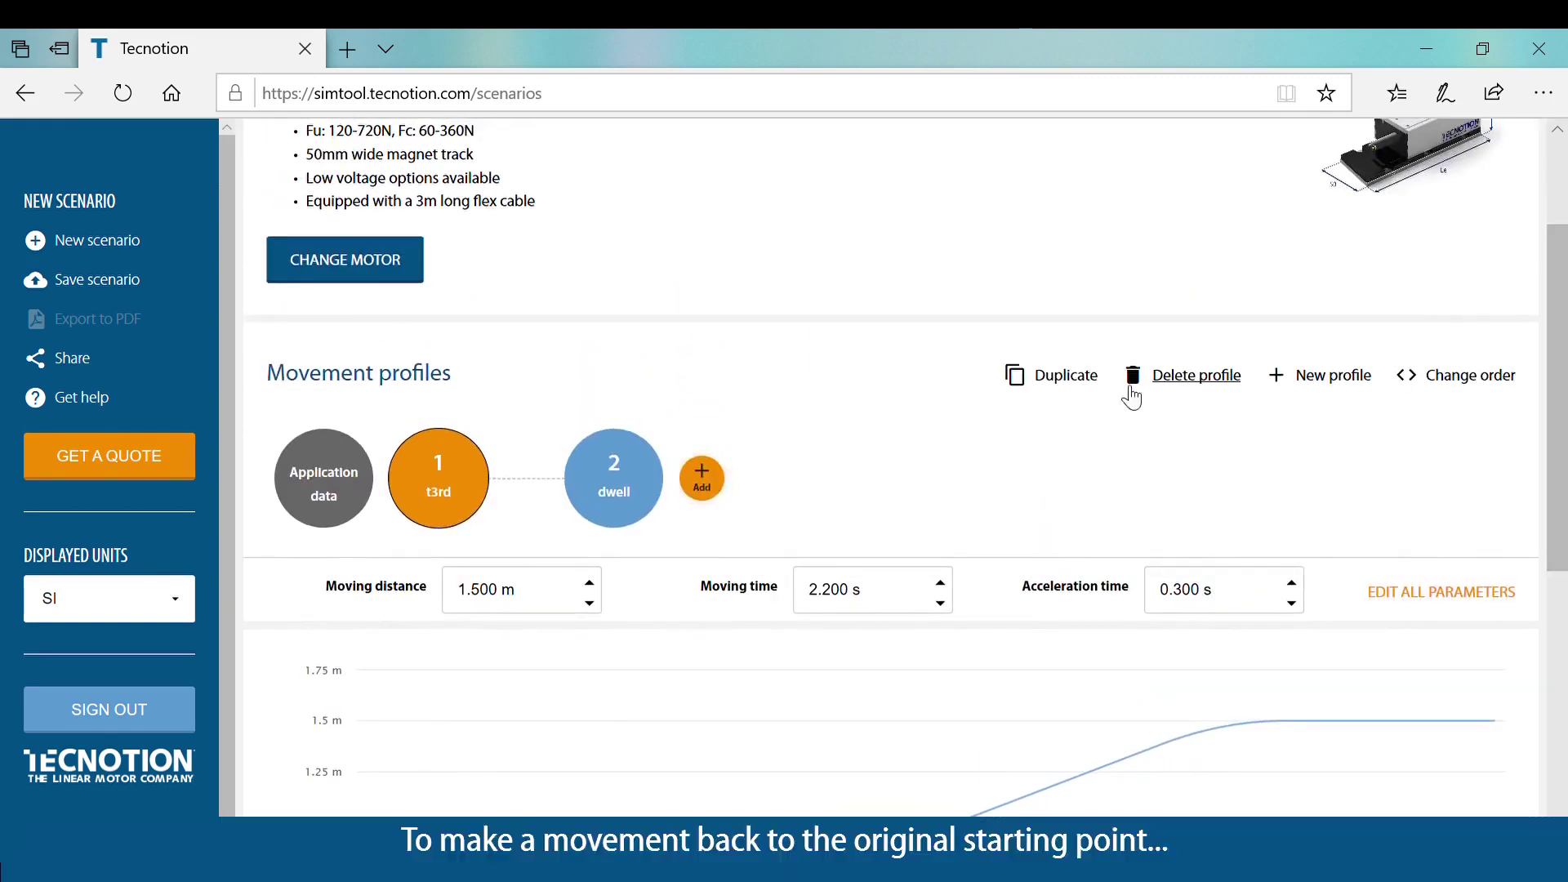
left_click(1084, 382)
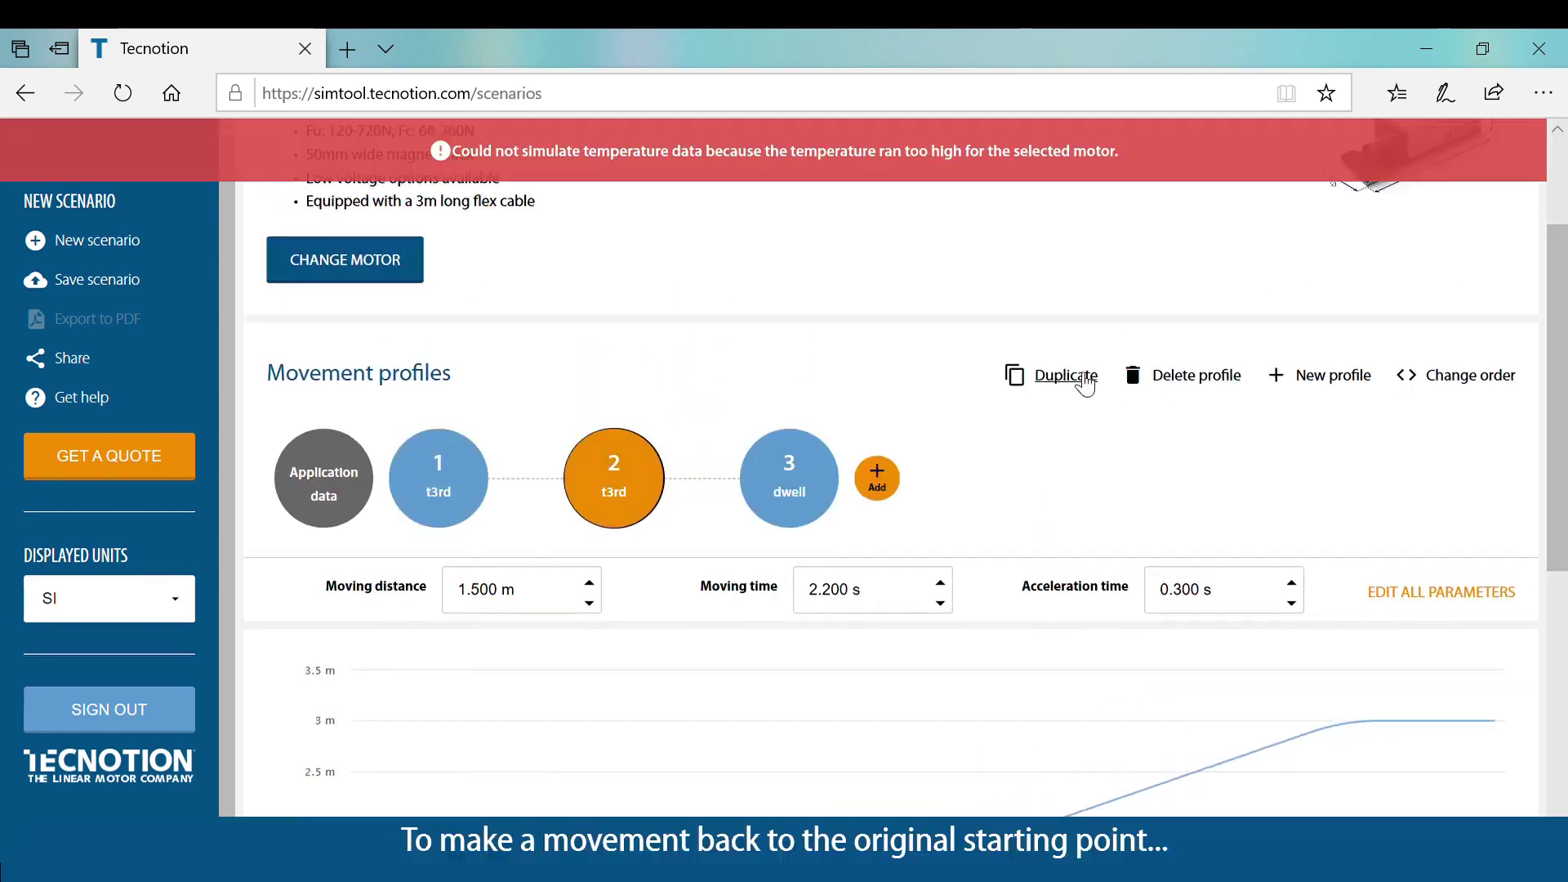
left_click(1456, 382)
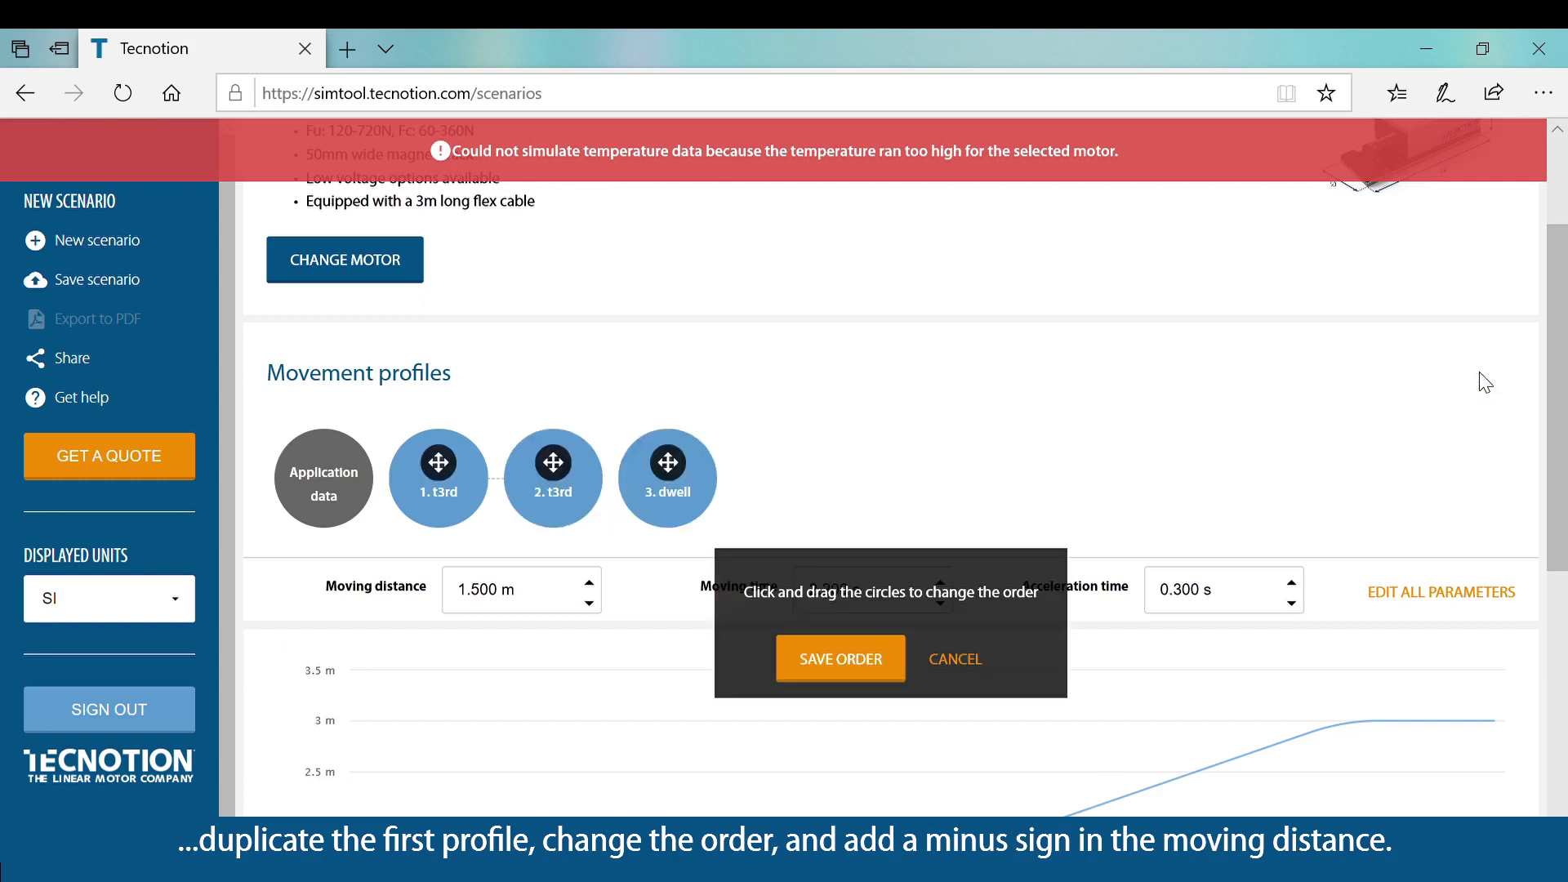
left_click_drag(542, 512, 683, 512)
left_click(825, 663)
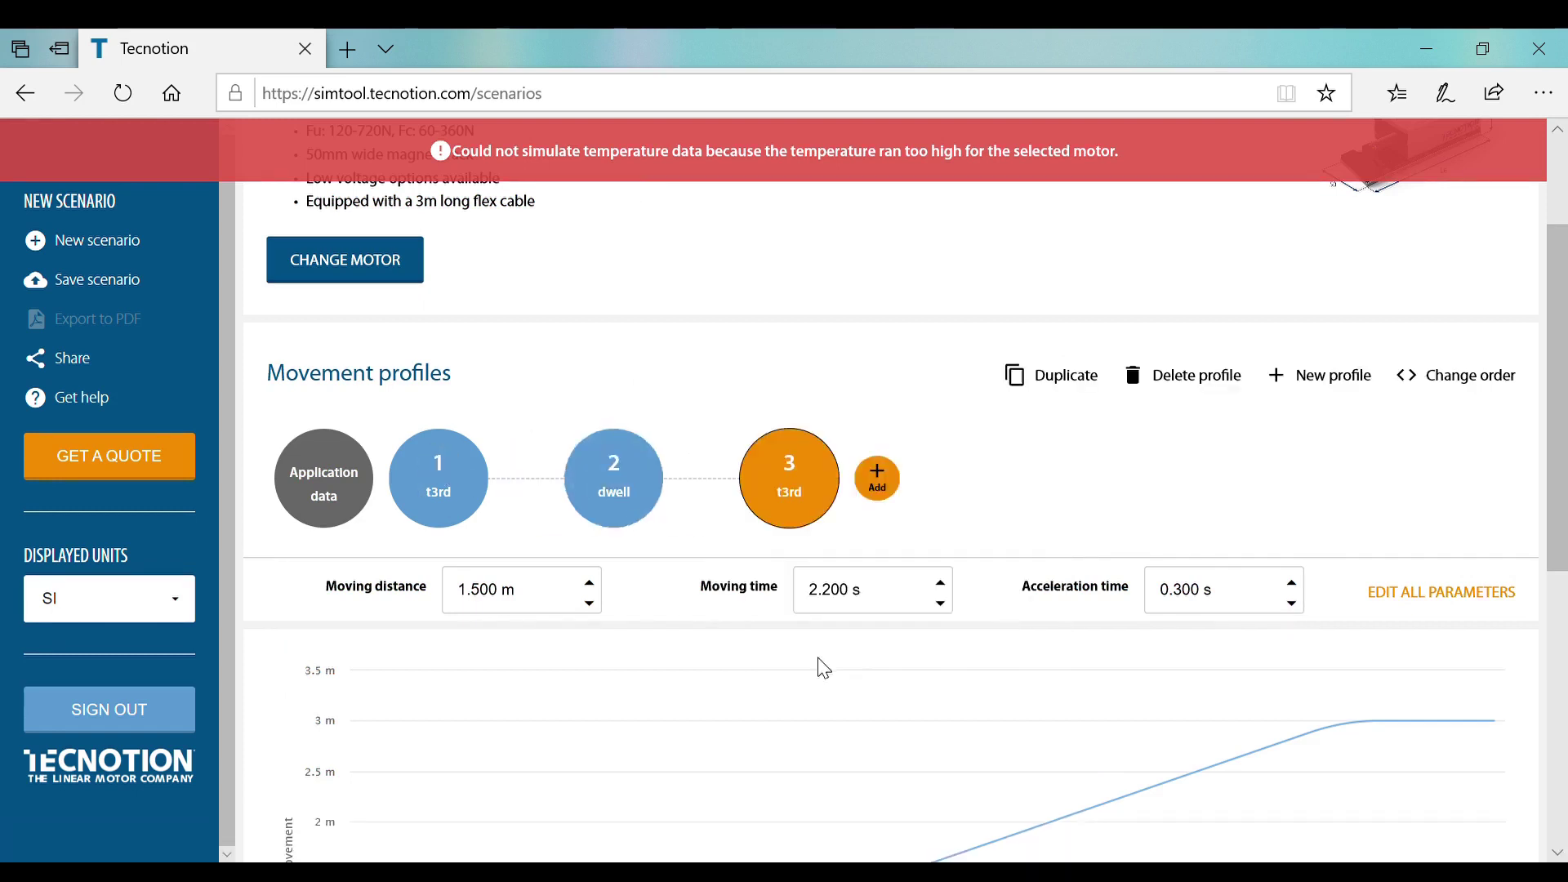
Set the third profile's moving distance to -1.500 m and examine the movement graph.
left_click(471, 601)
type("-")
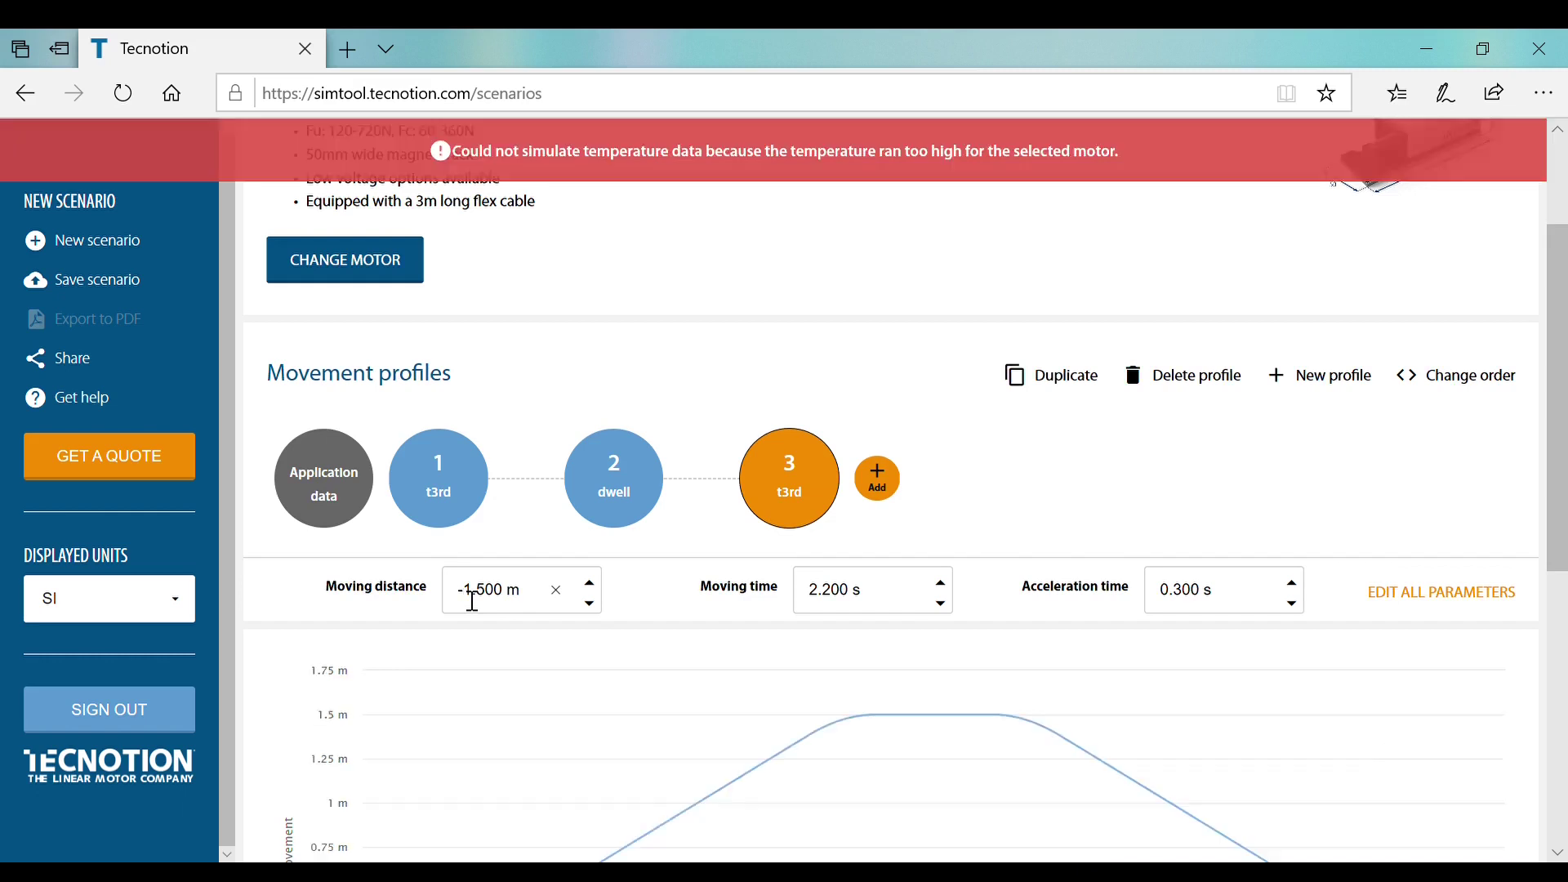
left_click_drag(1564, 372, 1563, 531)
mouse_move(397, 630)
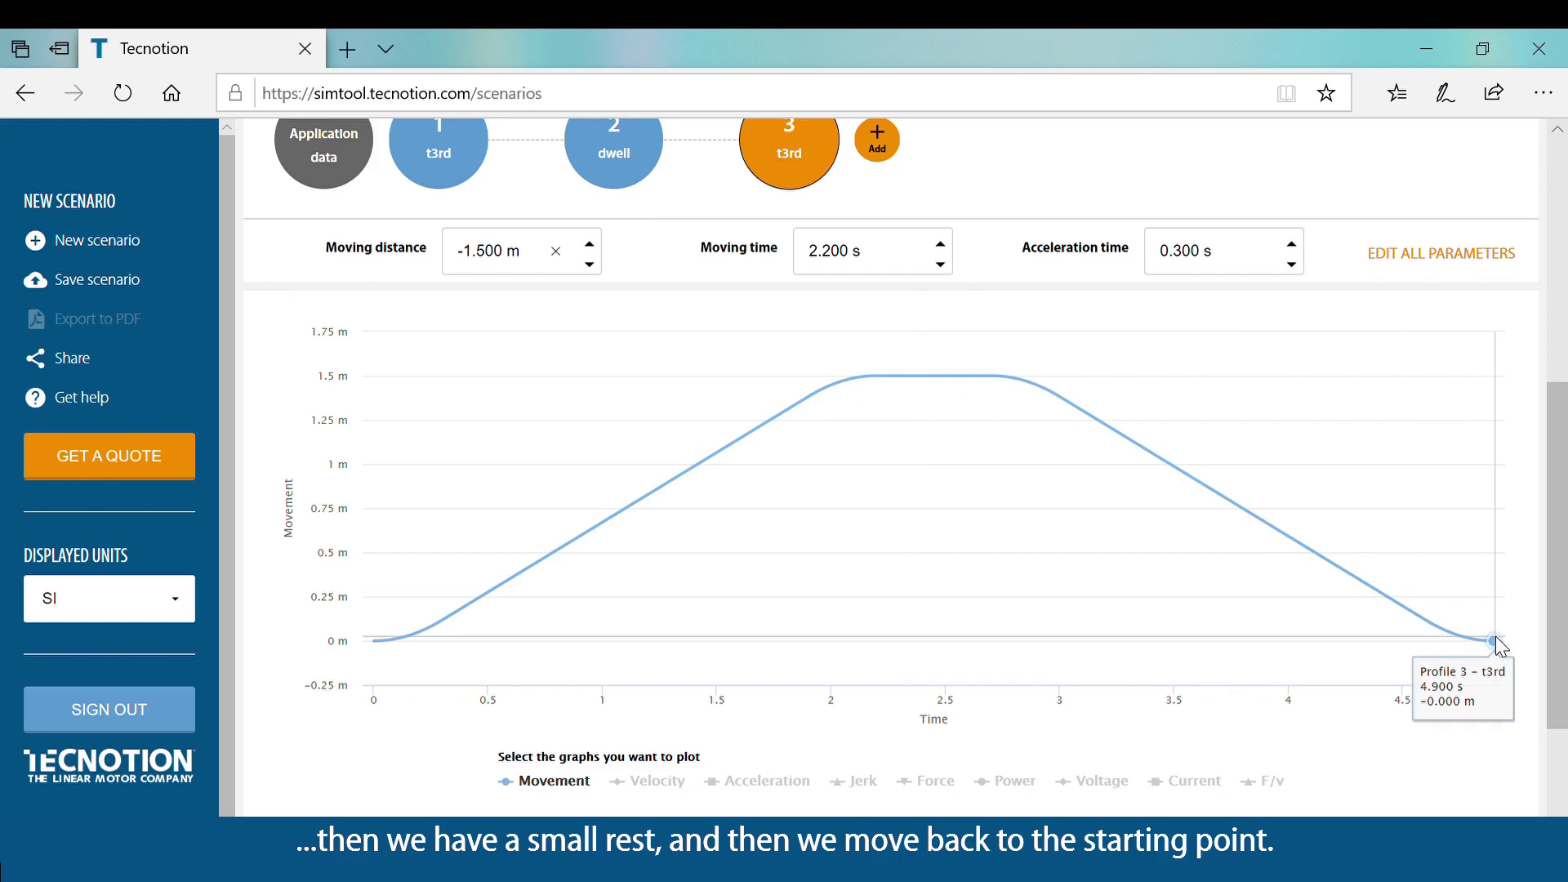
Plot only the velocity, switch the plot to only the acceleration, and check the results table.
left_click(642, 785)
left_click(574, 783)
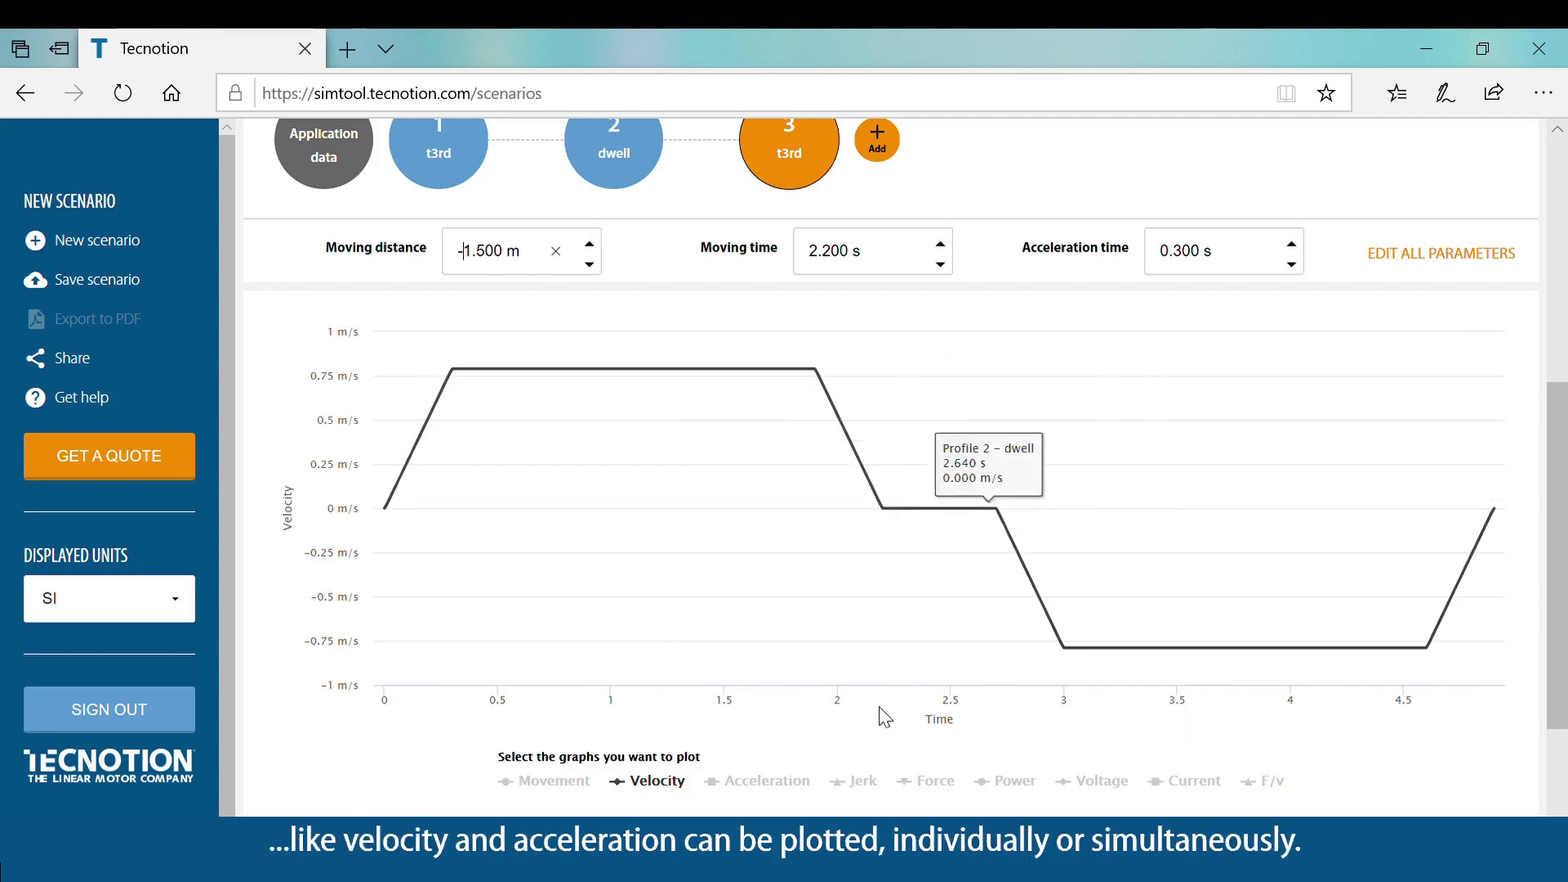
left_click(782, 782)
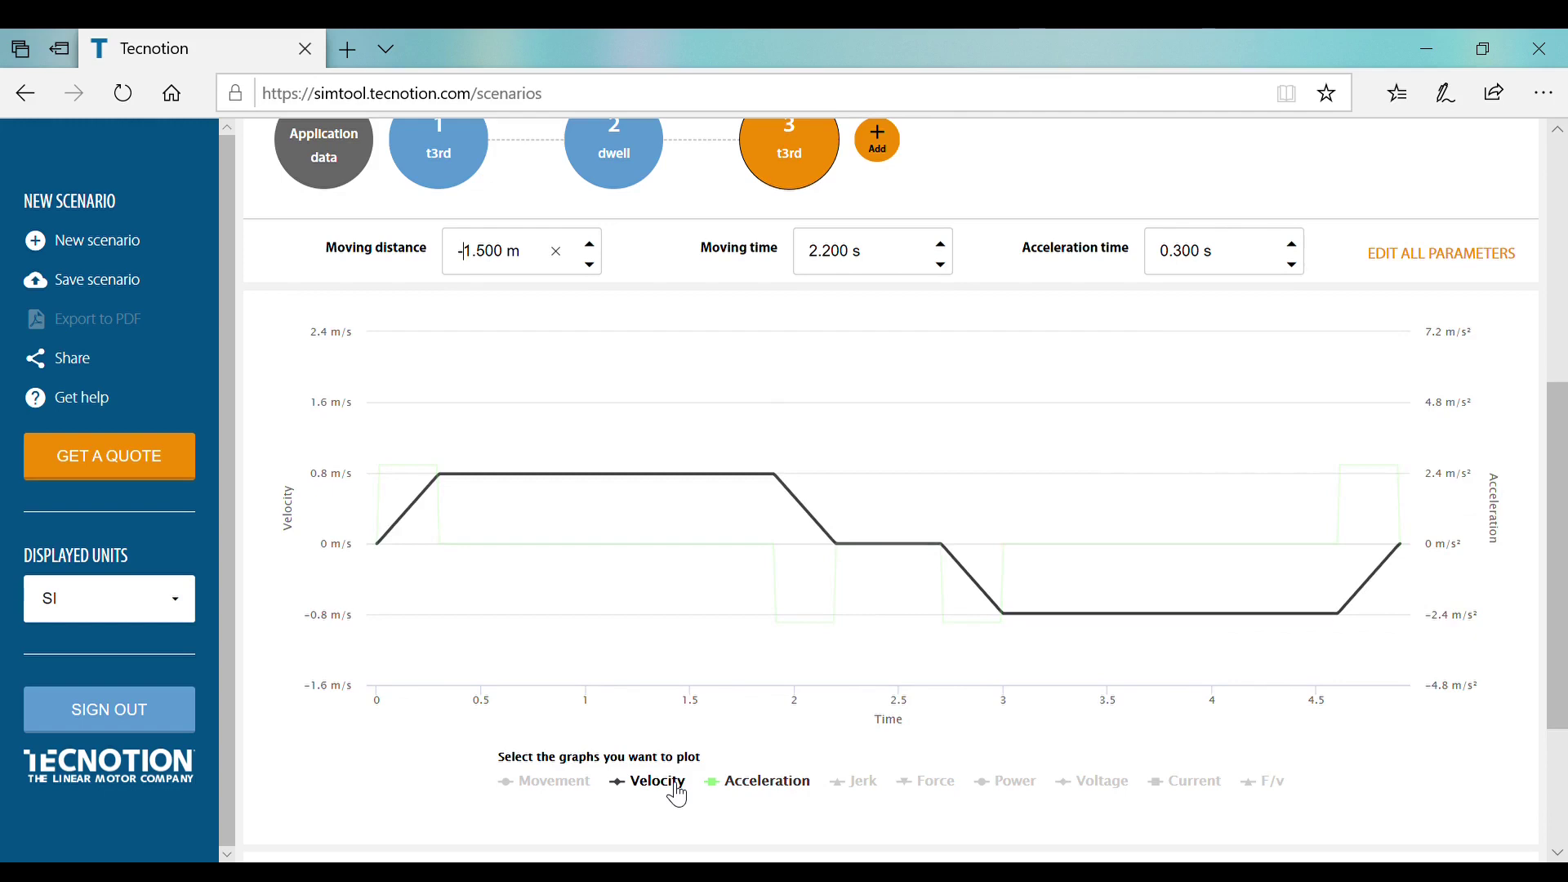
left_click(669, 782)
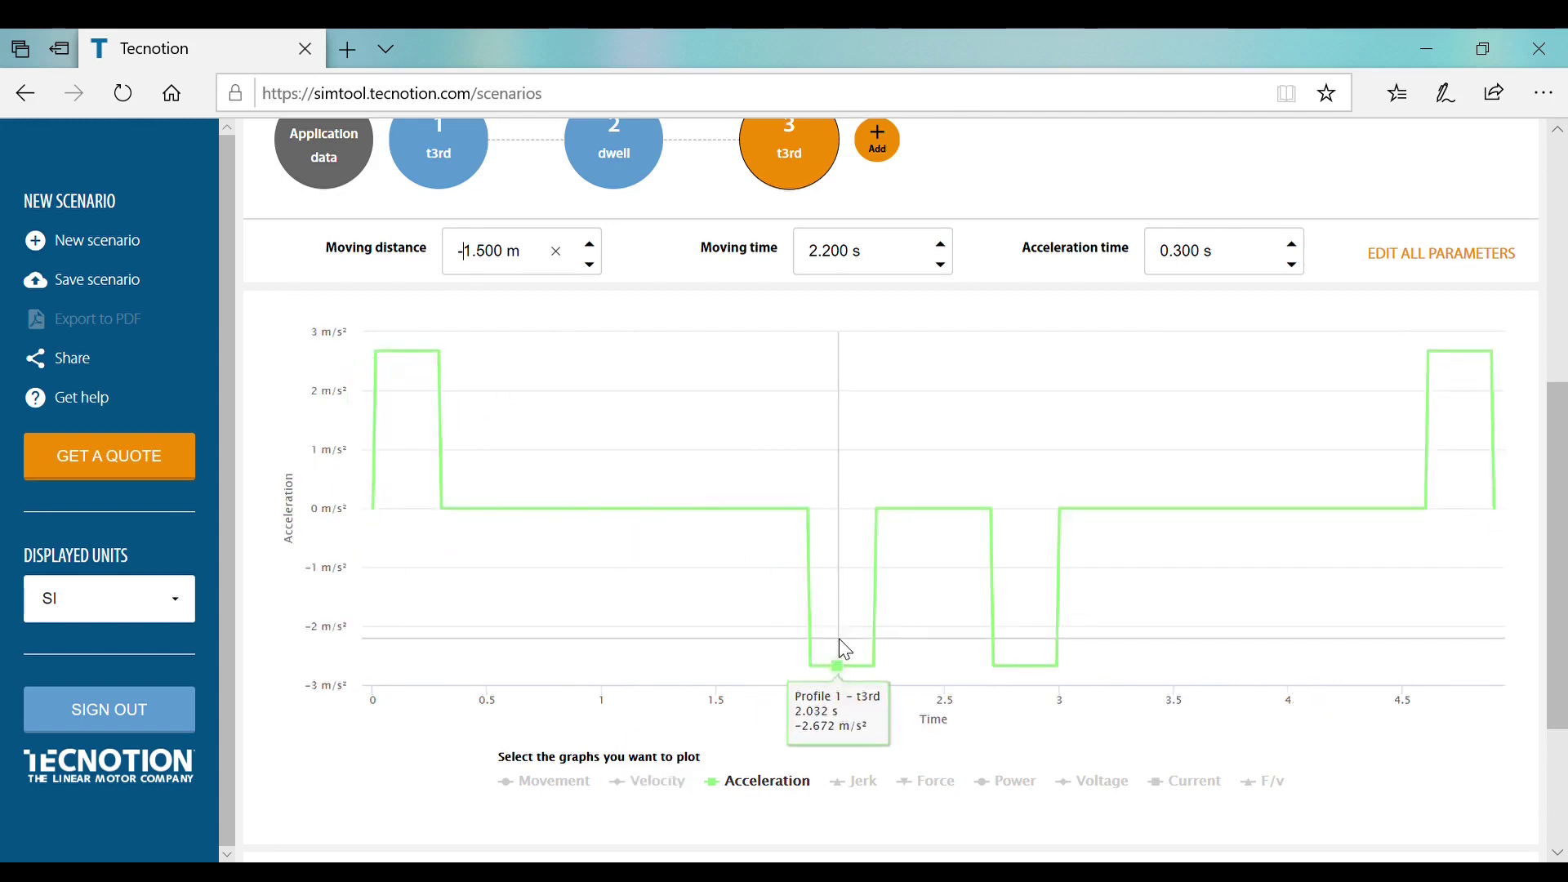
left_click_drag(1562, 556, 1563, 666)
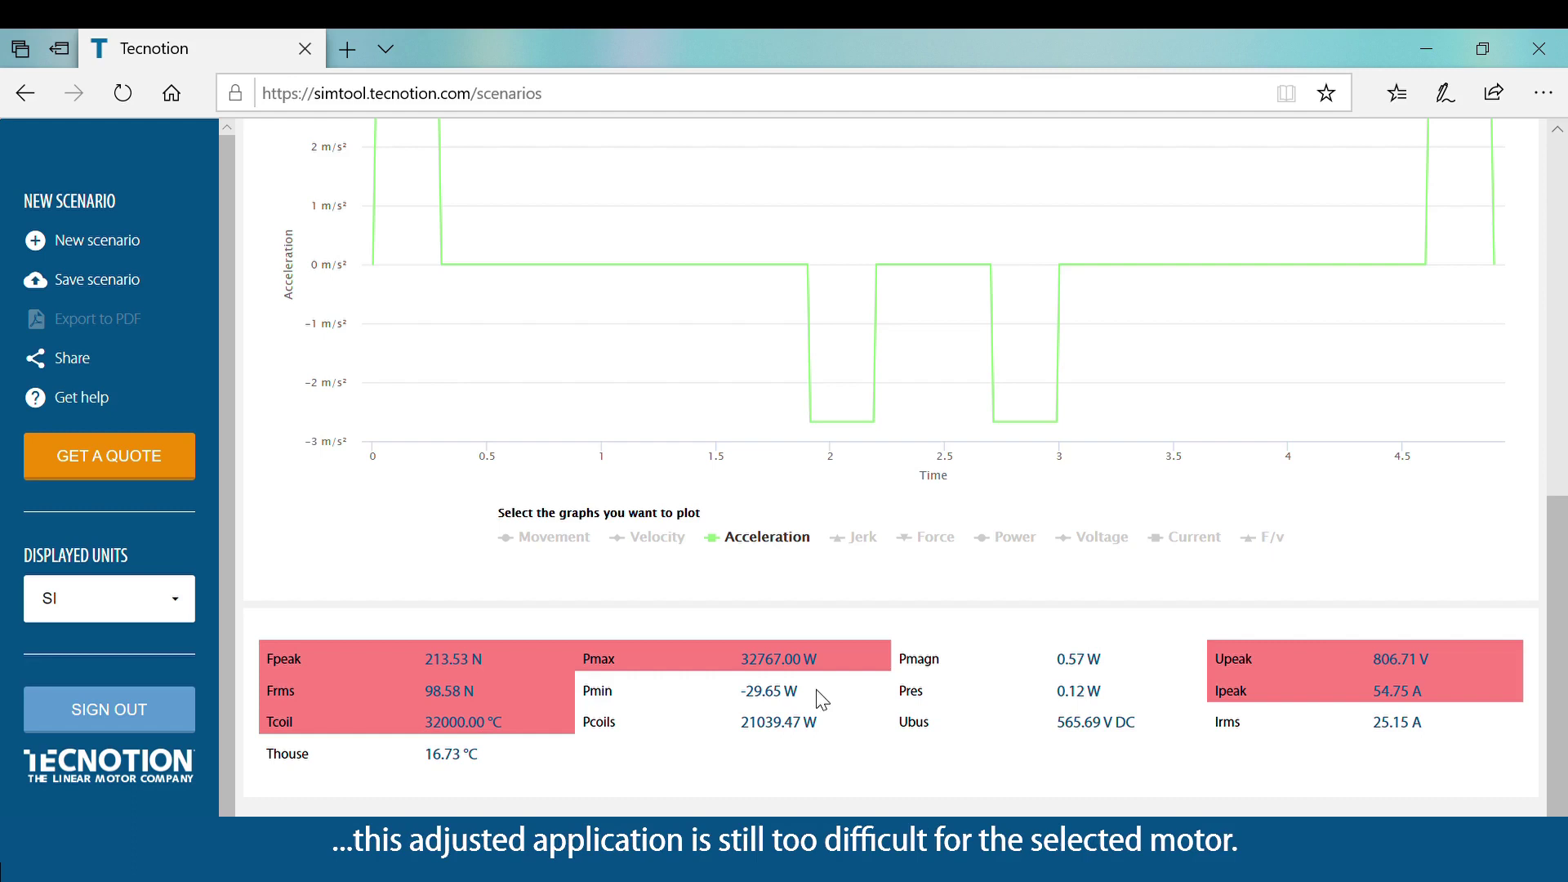
Change the motor from the same series to the TM6S and review its simulation results.
left_click_drag(1553, 695, 1560, 338)
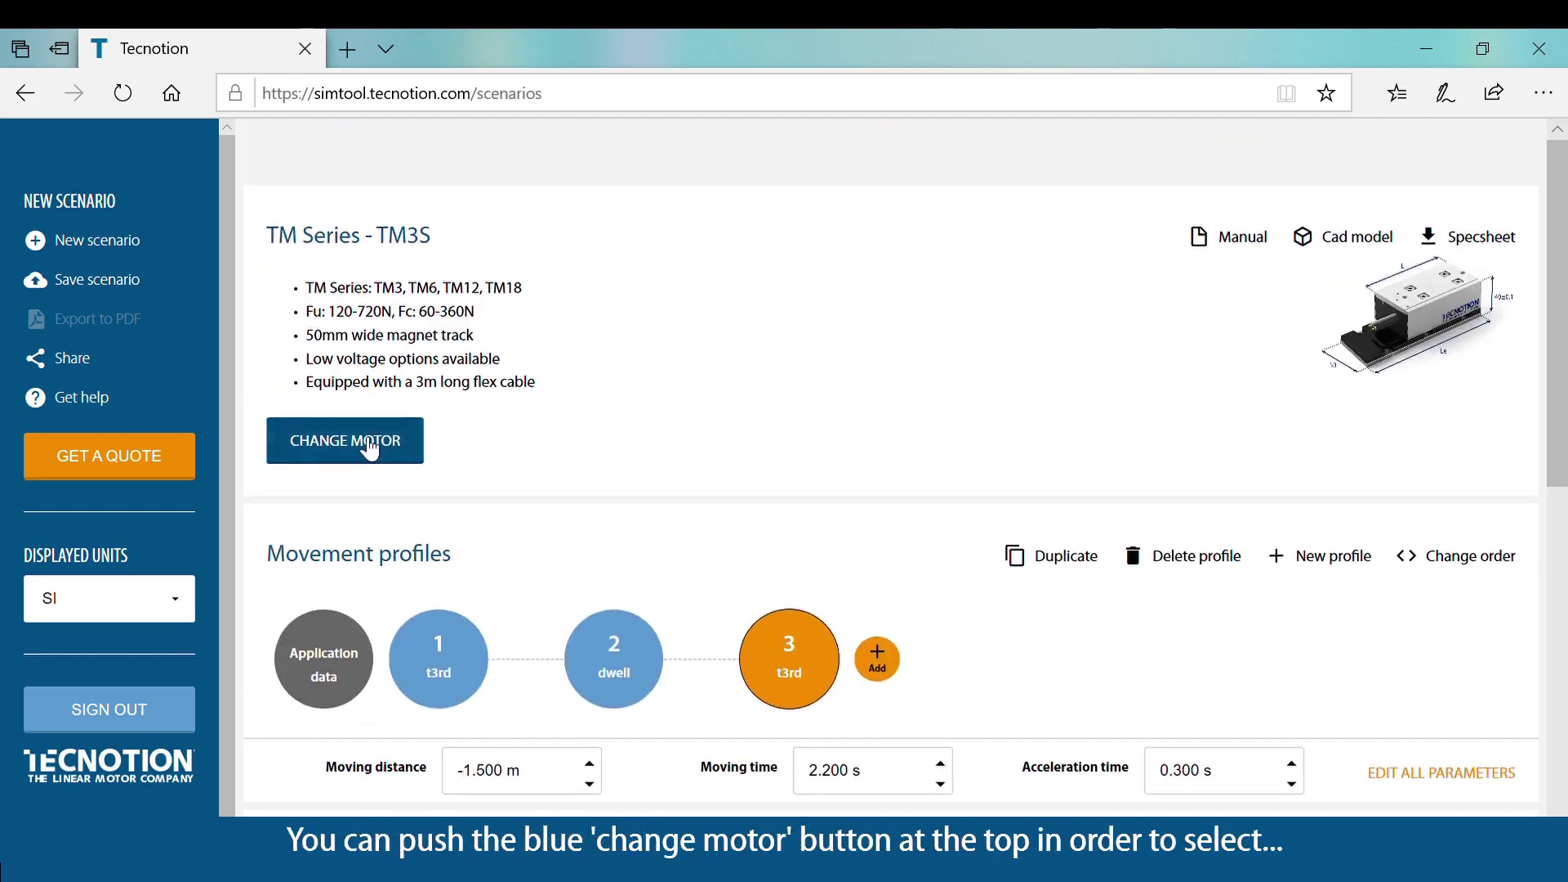
left_click(373, 441)
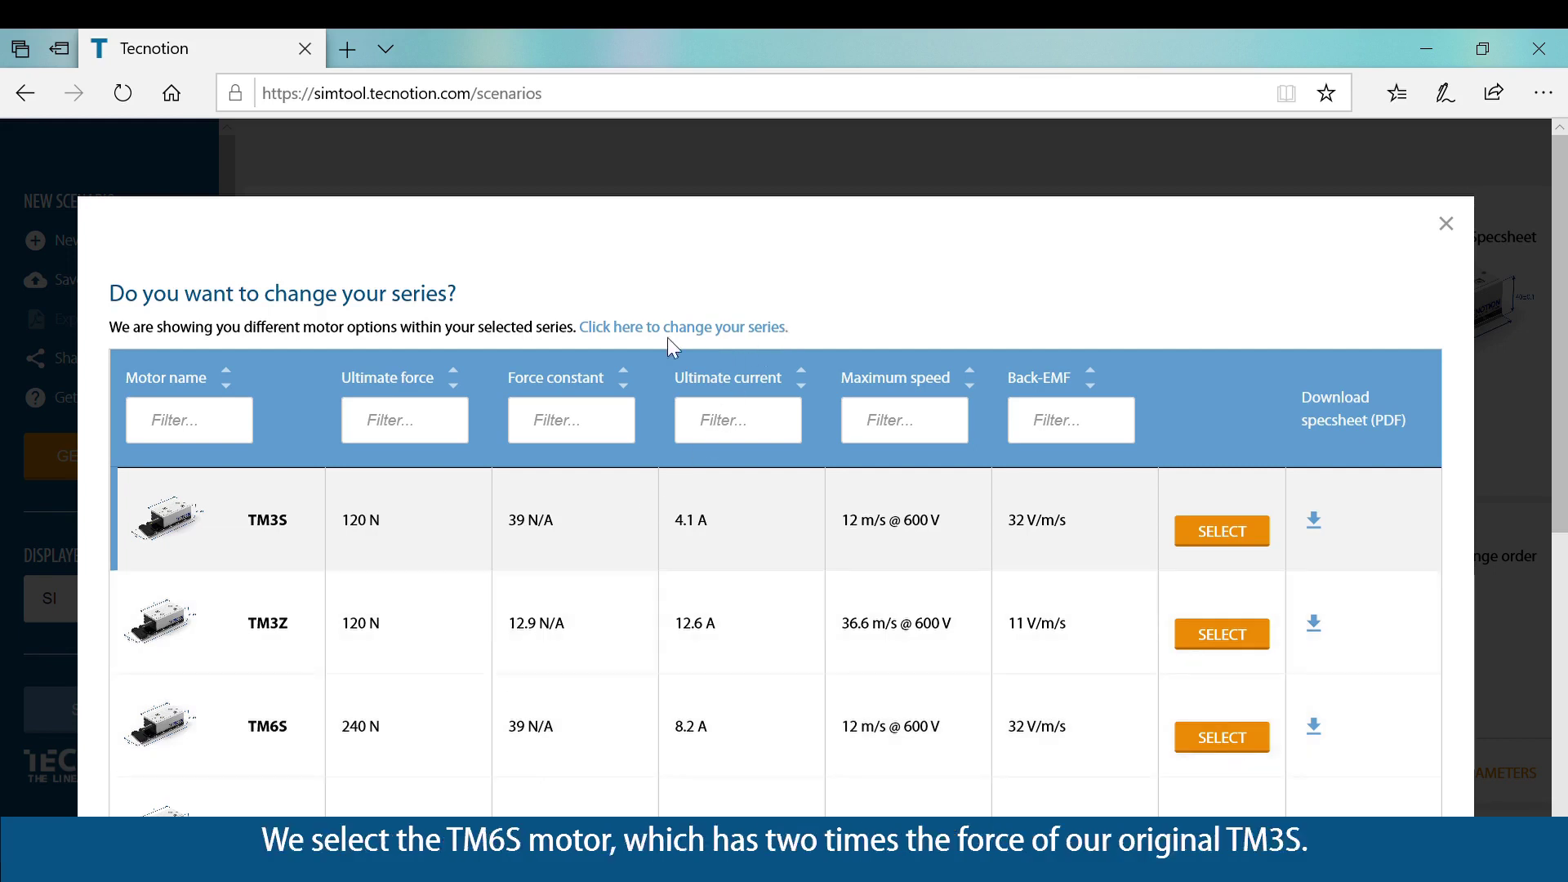
left_click(410, 737)
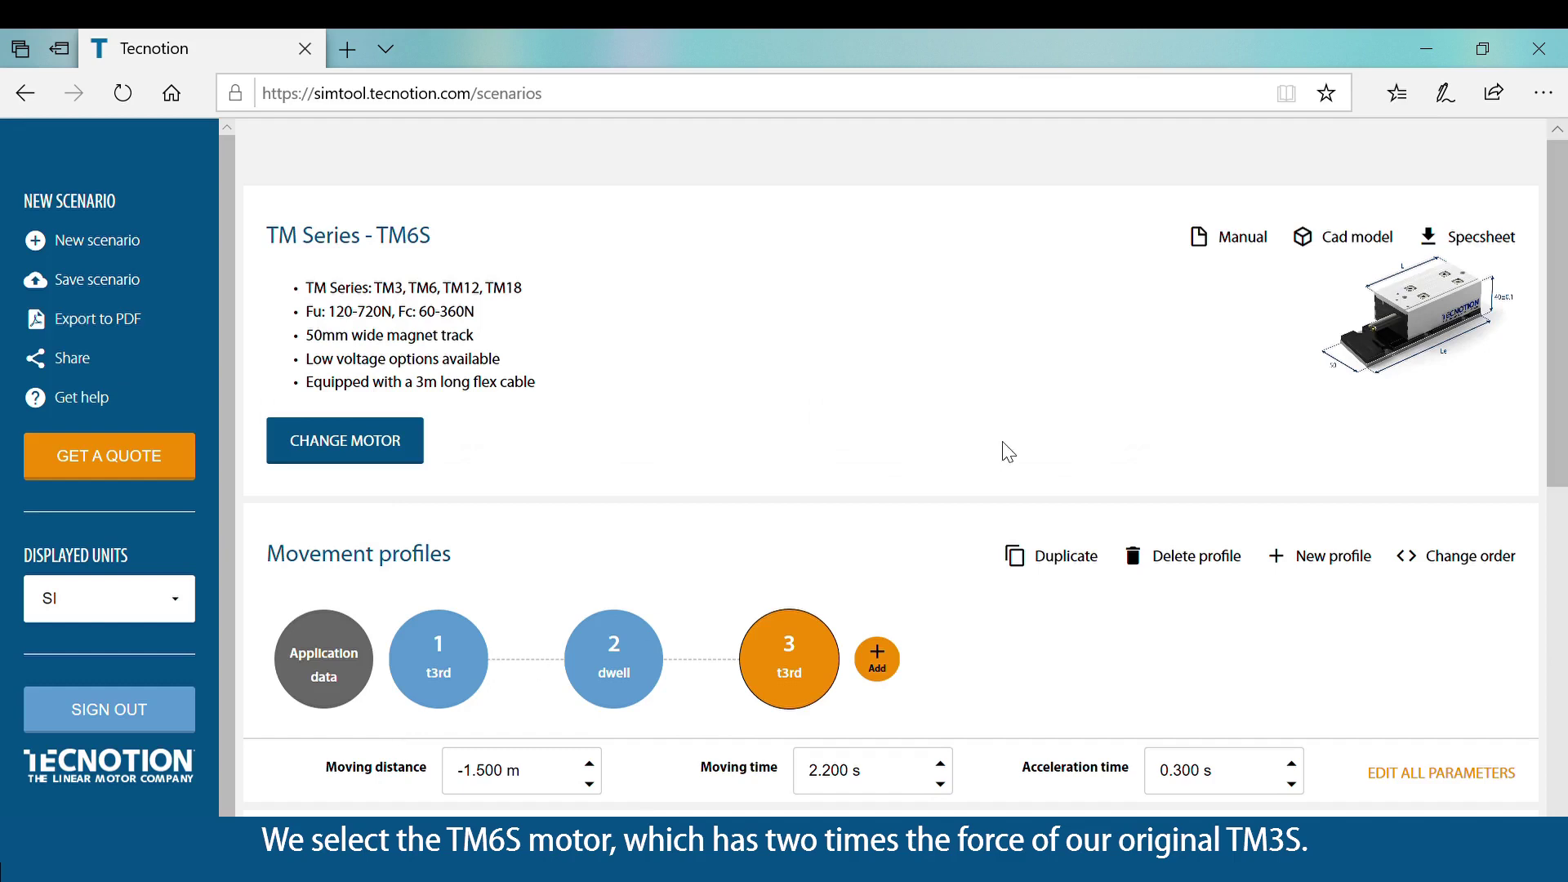
scroll(1564, 435, "down", 3)
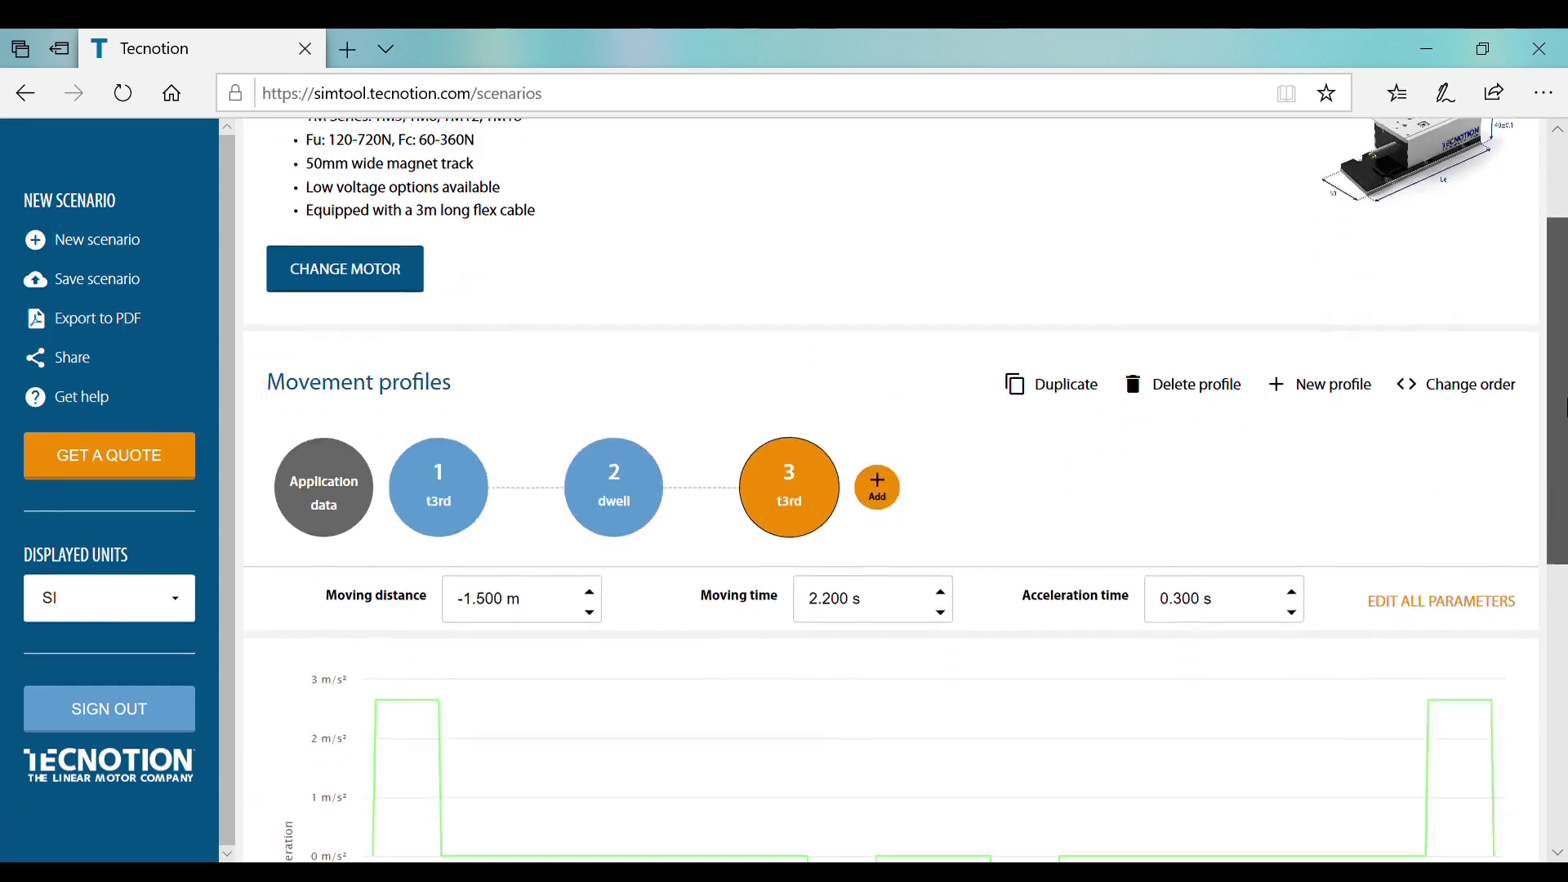
left_click_drag(1564, 436, 1565, 686)
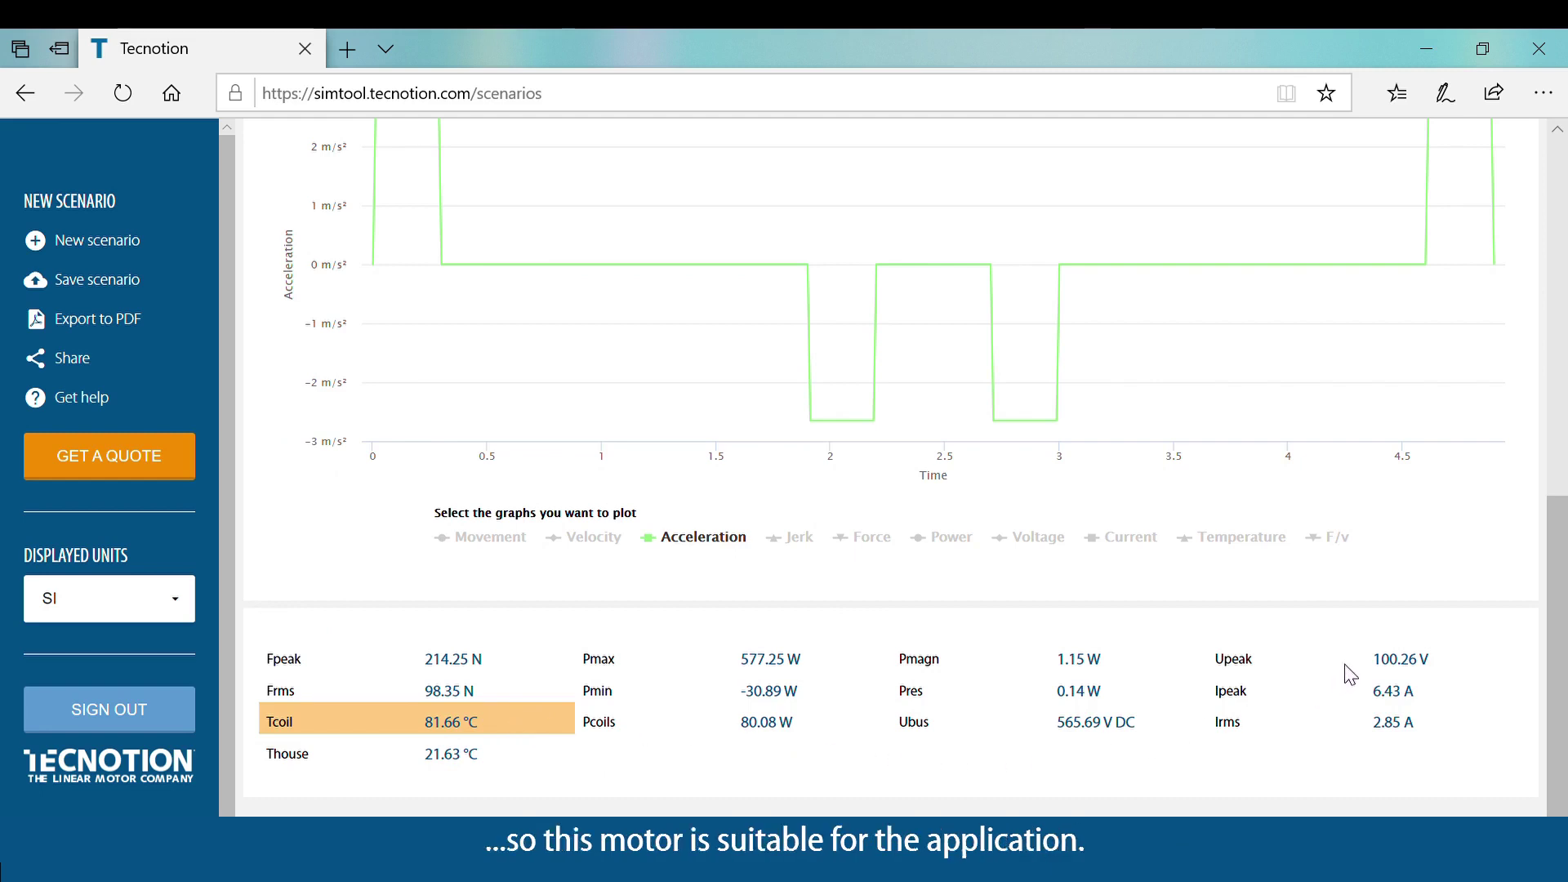
Save the current scenario under the name Tutorial.
left_click_drag(1557, 690, 1565, 259)
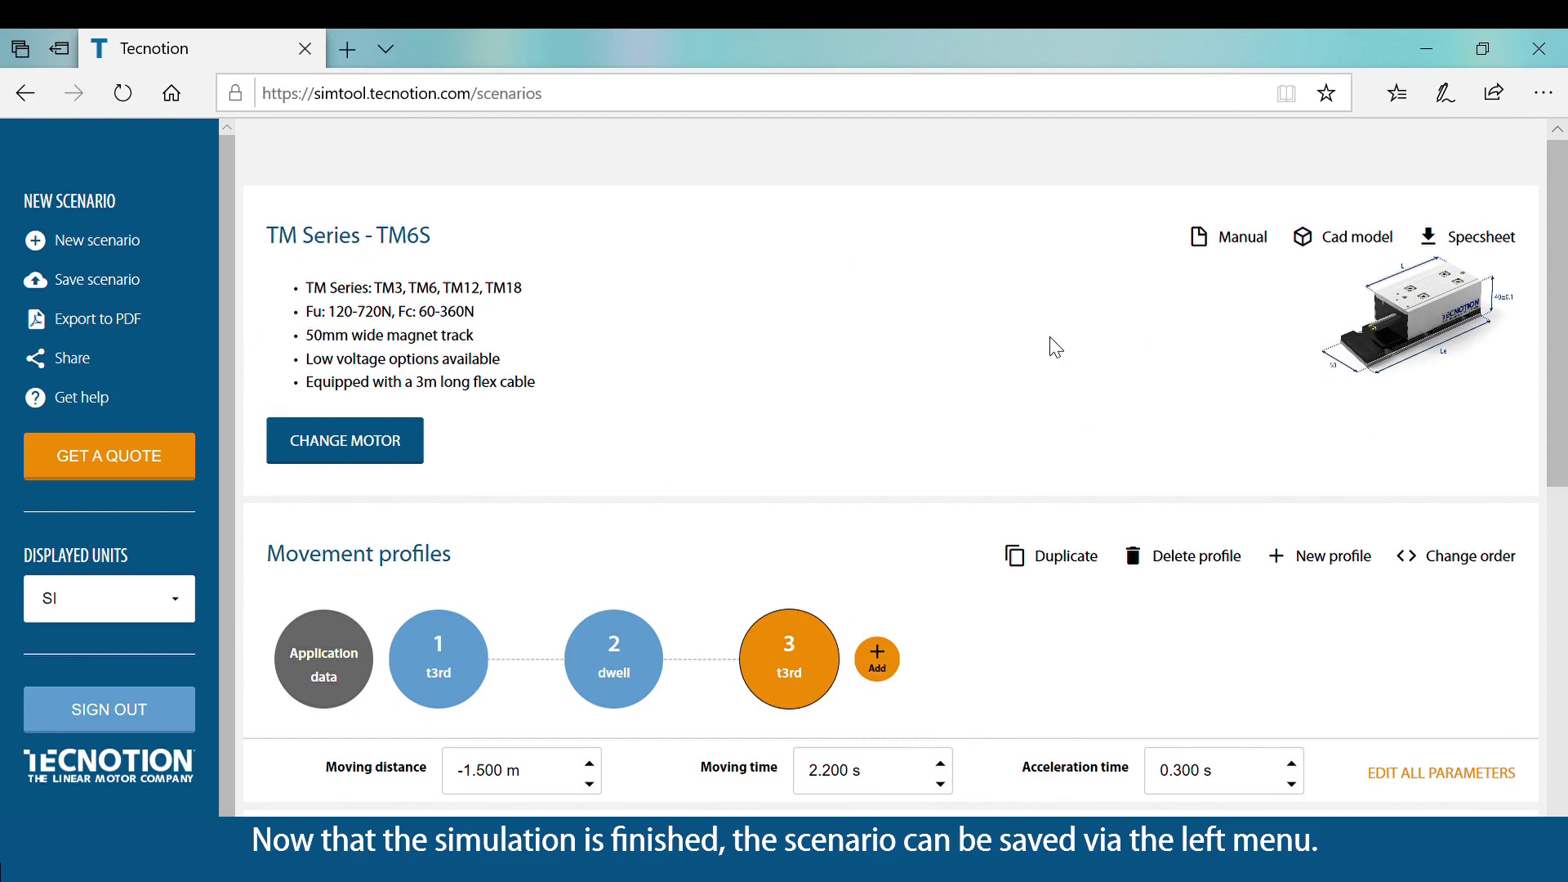
left_click(97, 280)
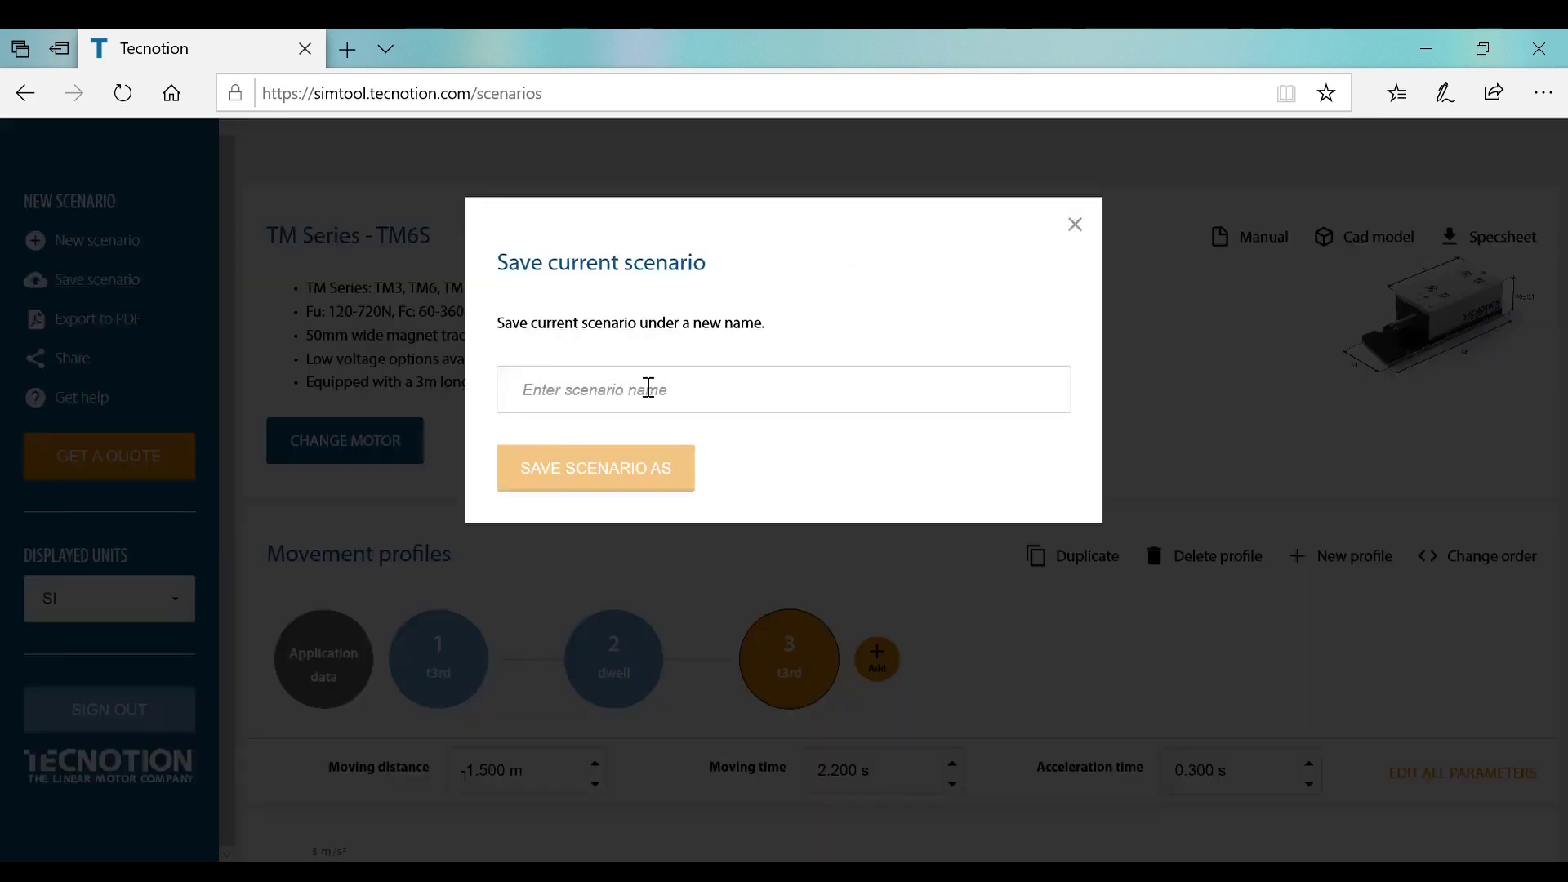
left_click(803, 406)
type("Tutorial")
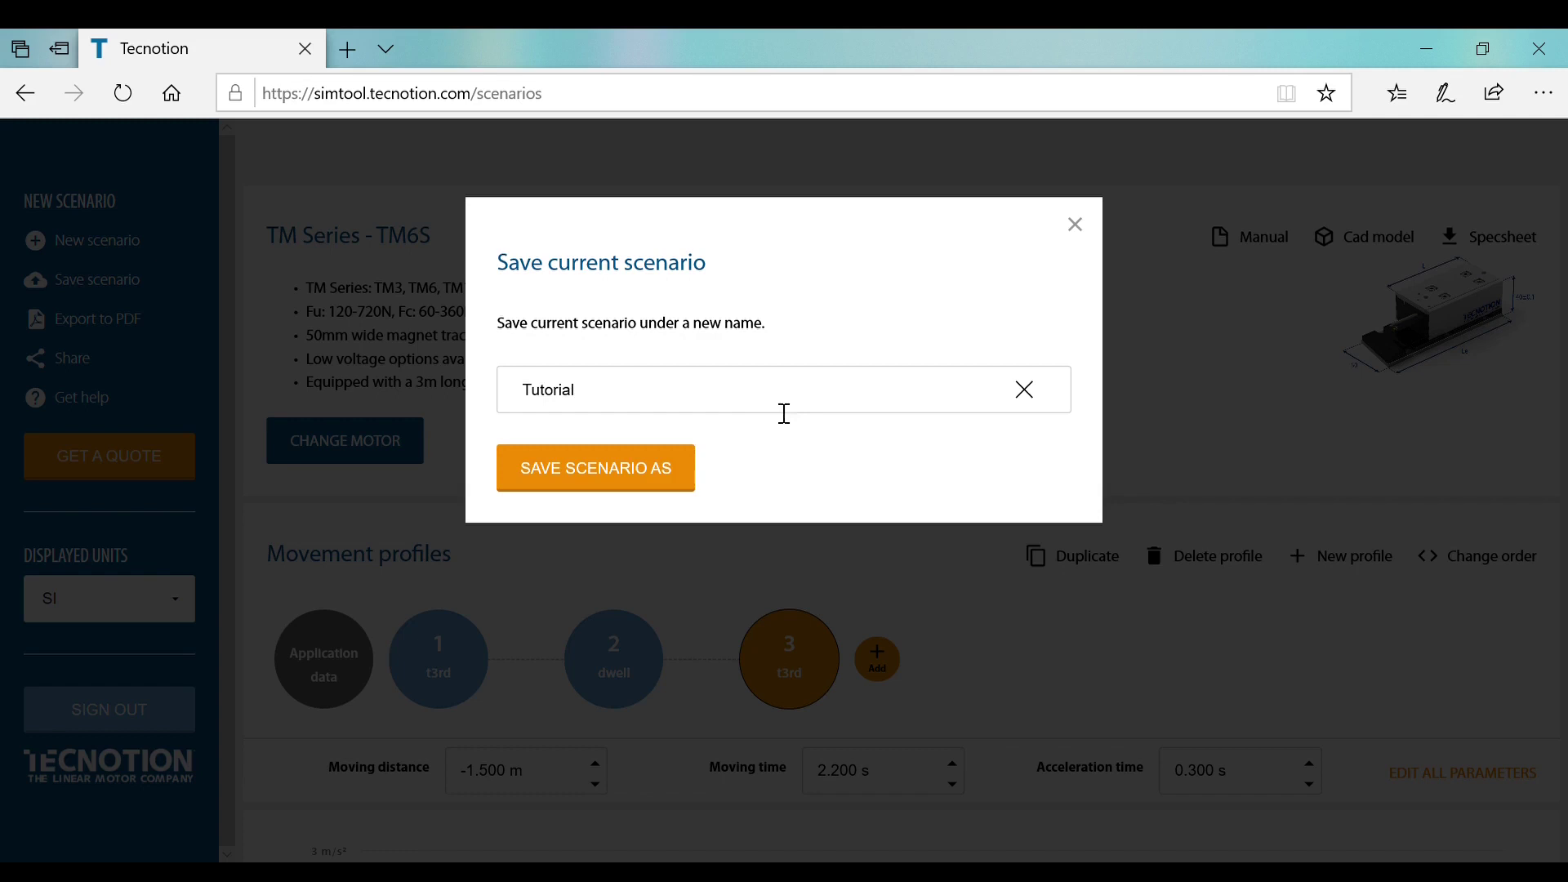
left_click(594, 479)
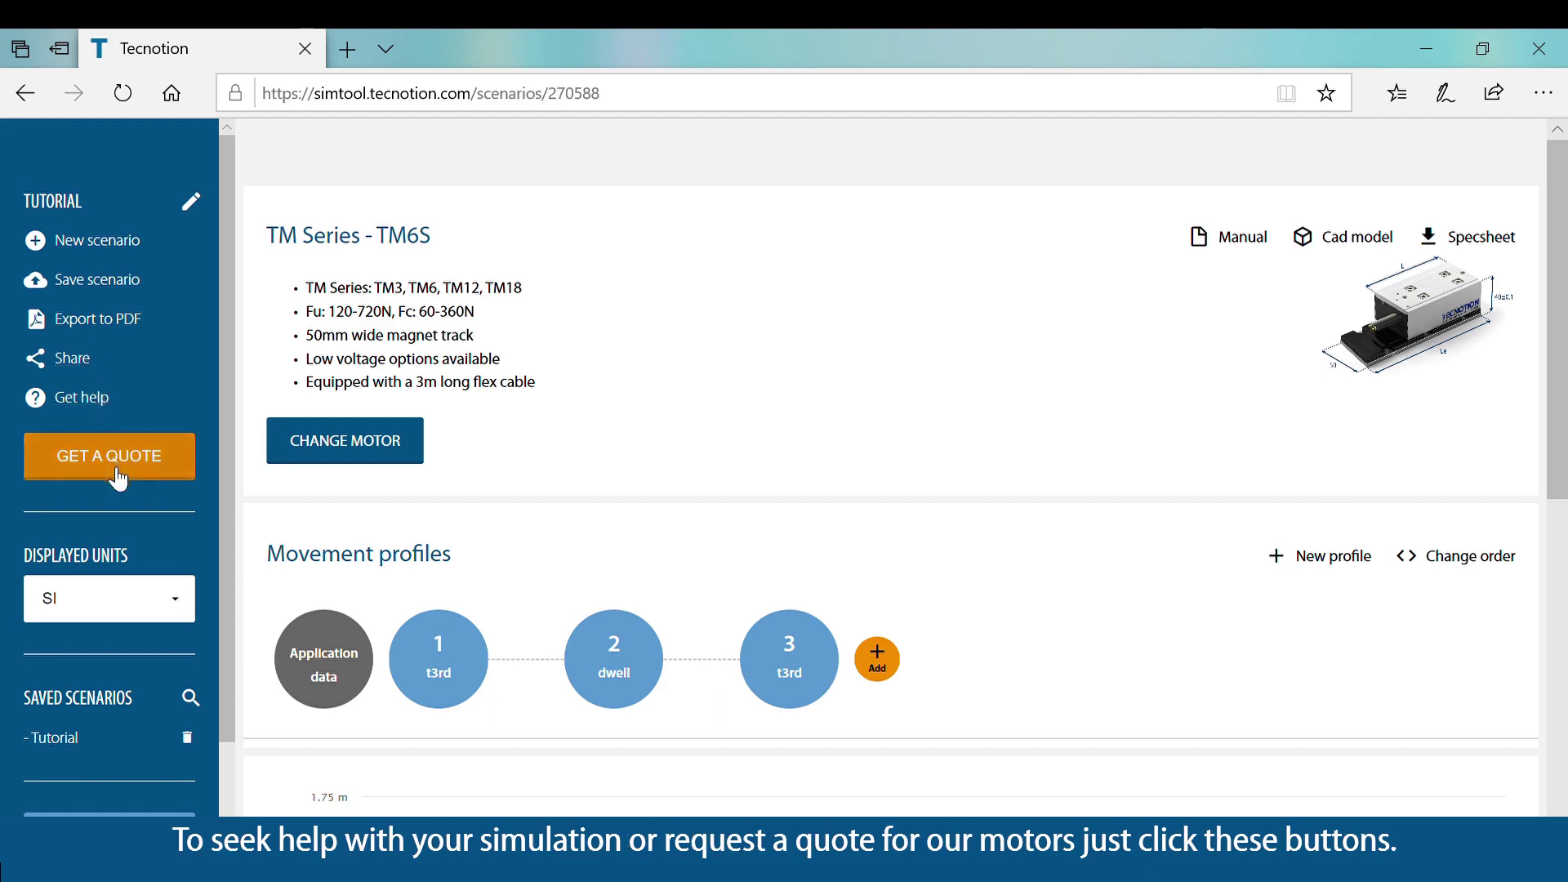
Check the available options for the displayed units and keep SI.
left_click(108, 602)
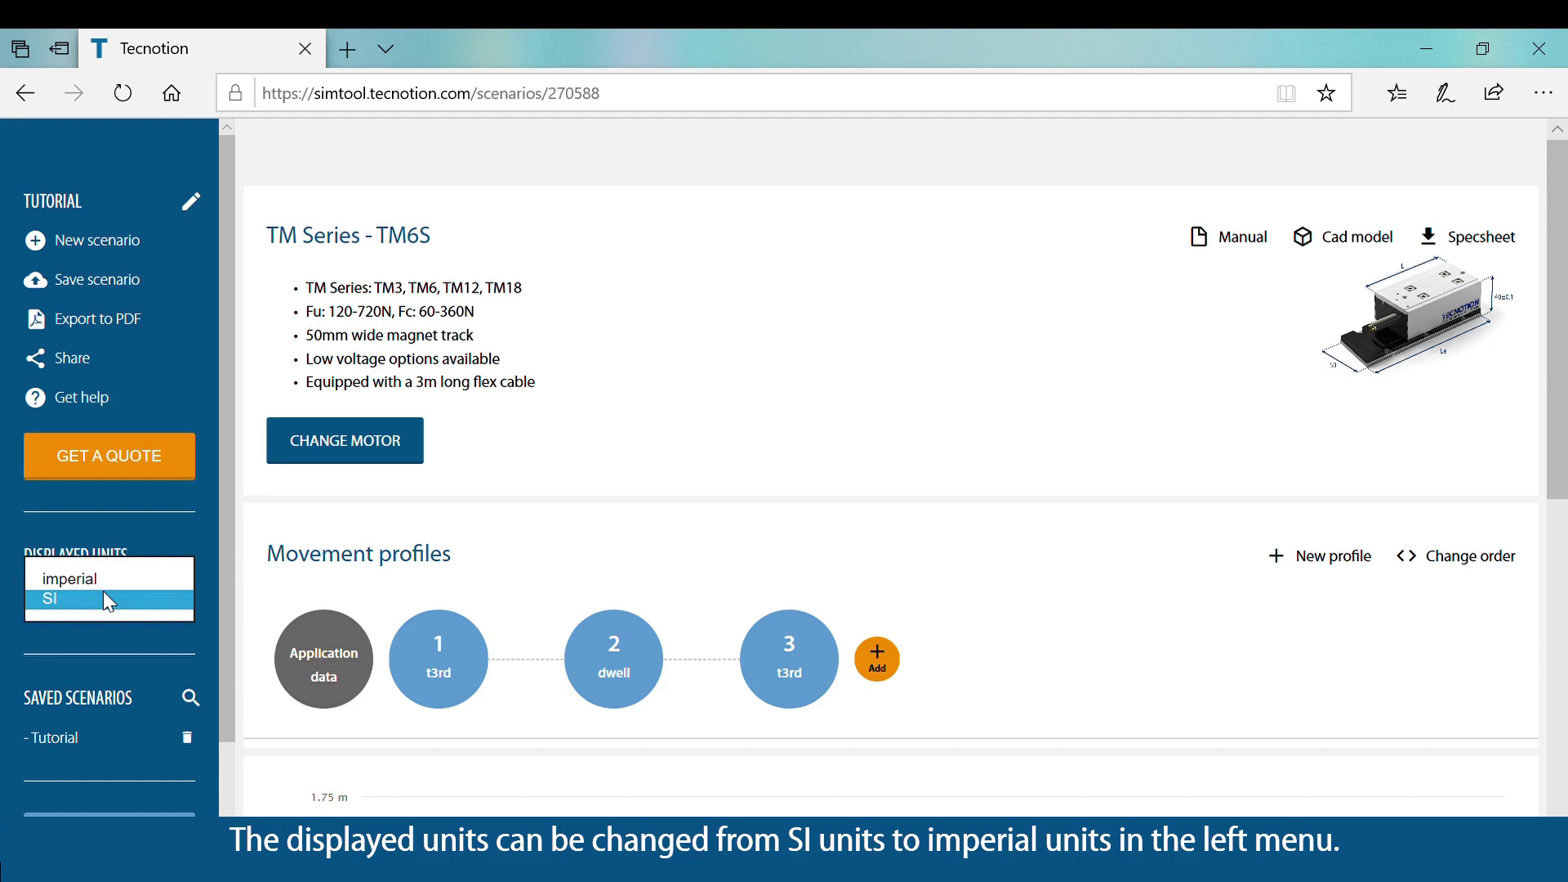
left_click(104, 594)
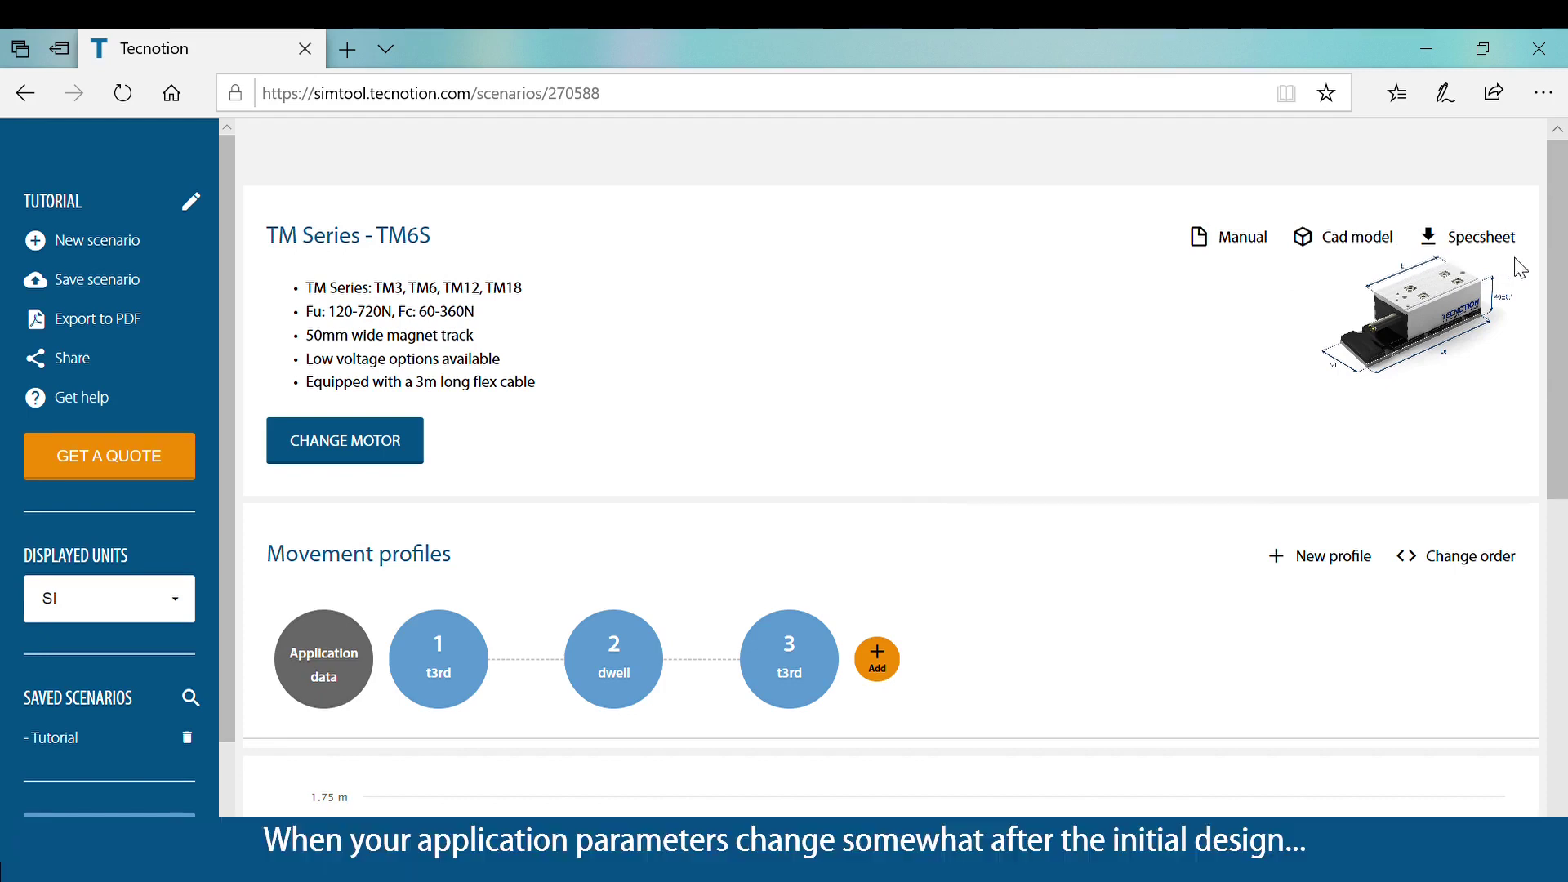
Set the moving mass in the application data to 78 kg and review the updated simulation results.
scroll(1557, 367, "down", 1)
scroll(1566, 392, "down", 5)
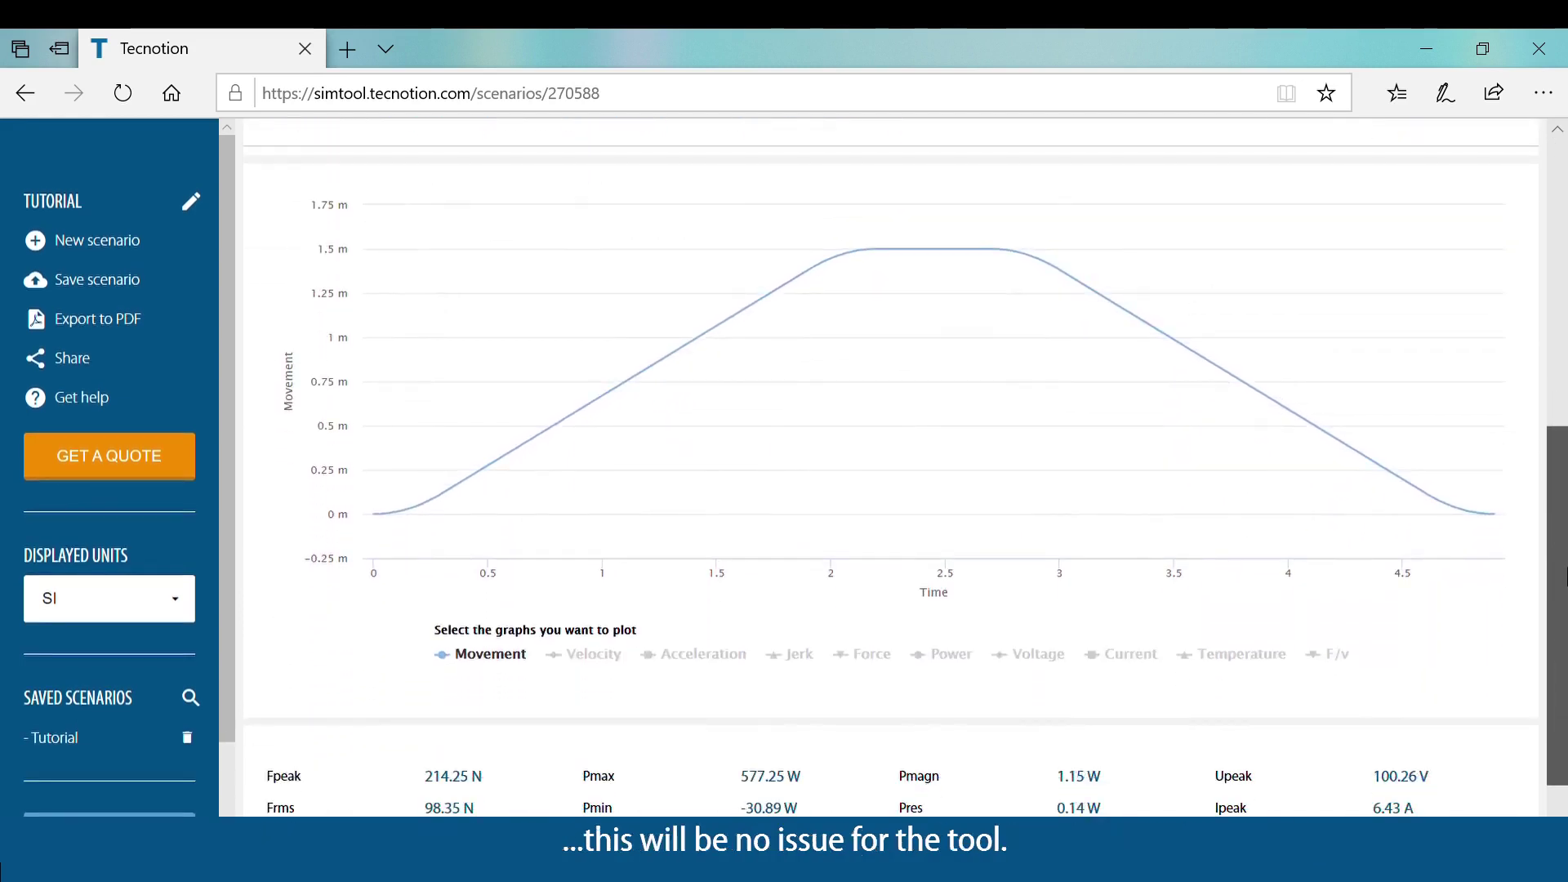
scroll(1566, 572, "up", 2)
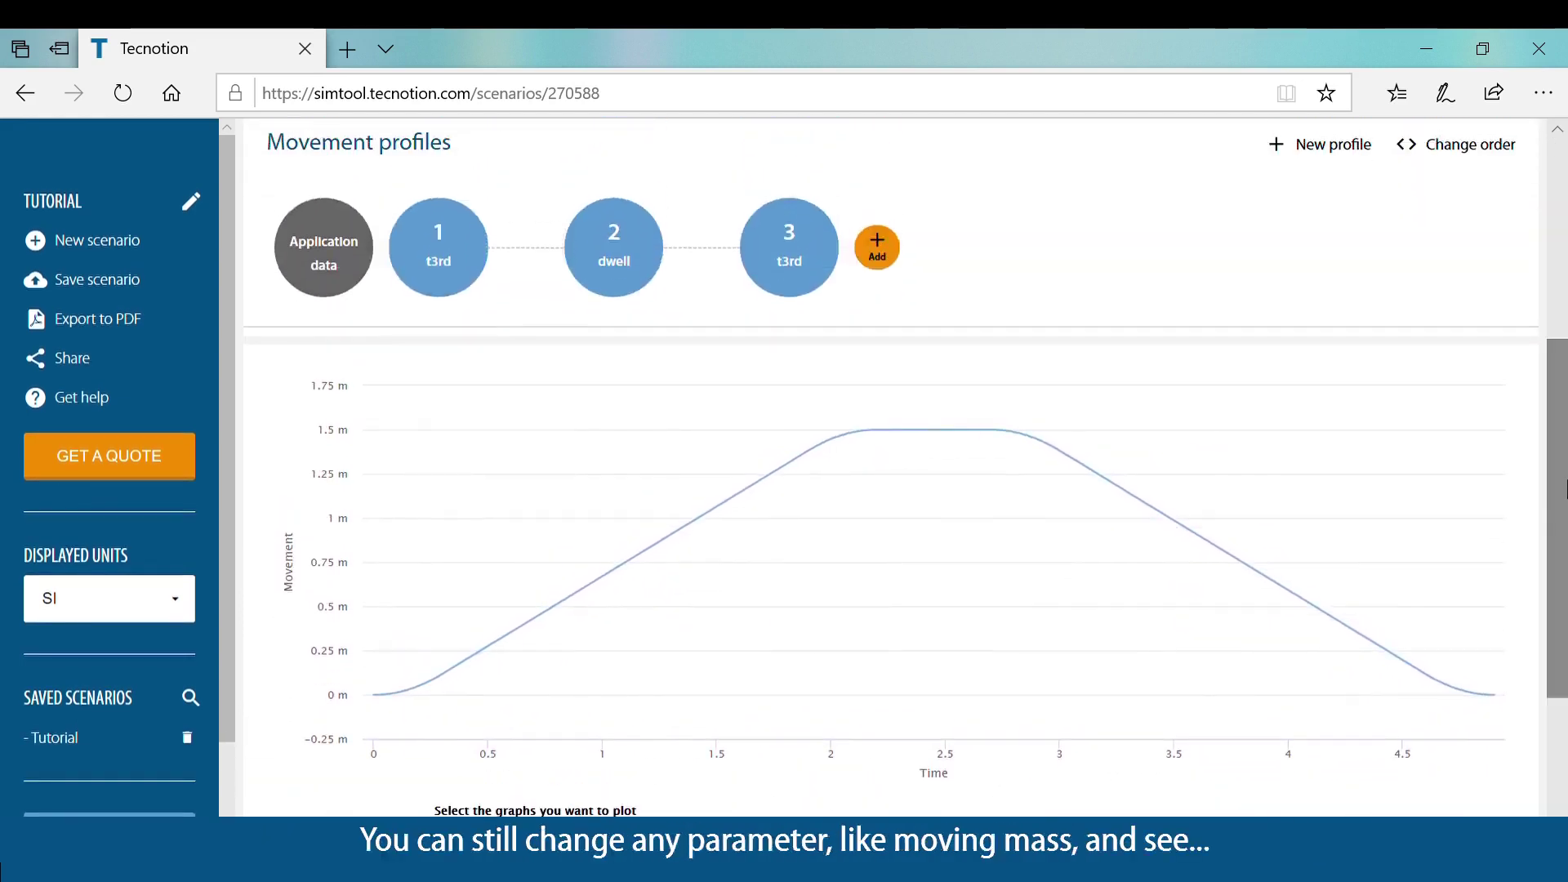
left_click(325, 302)
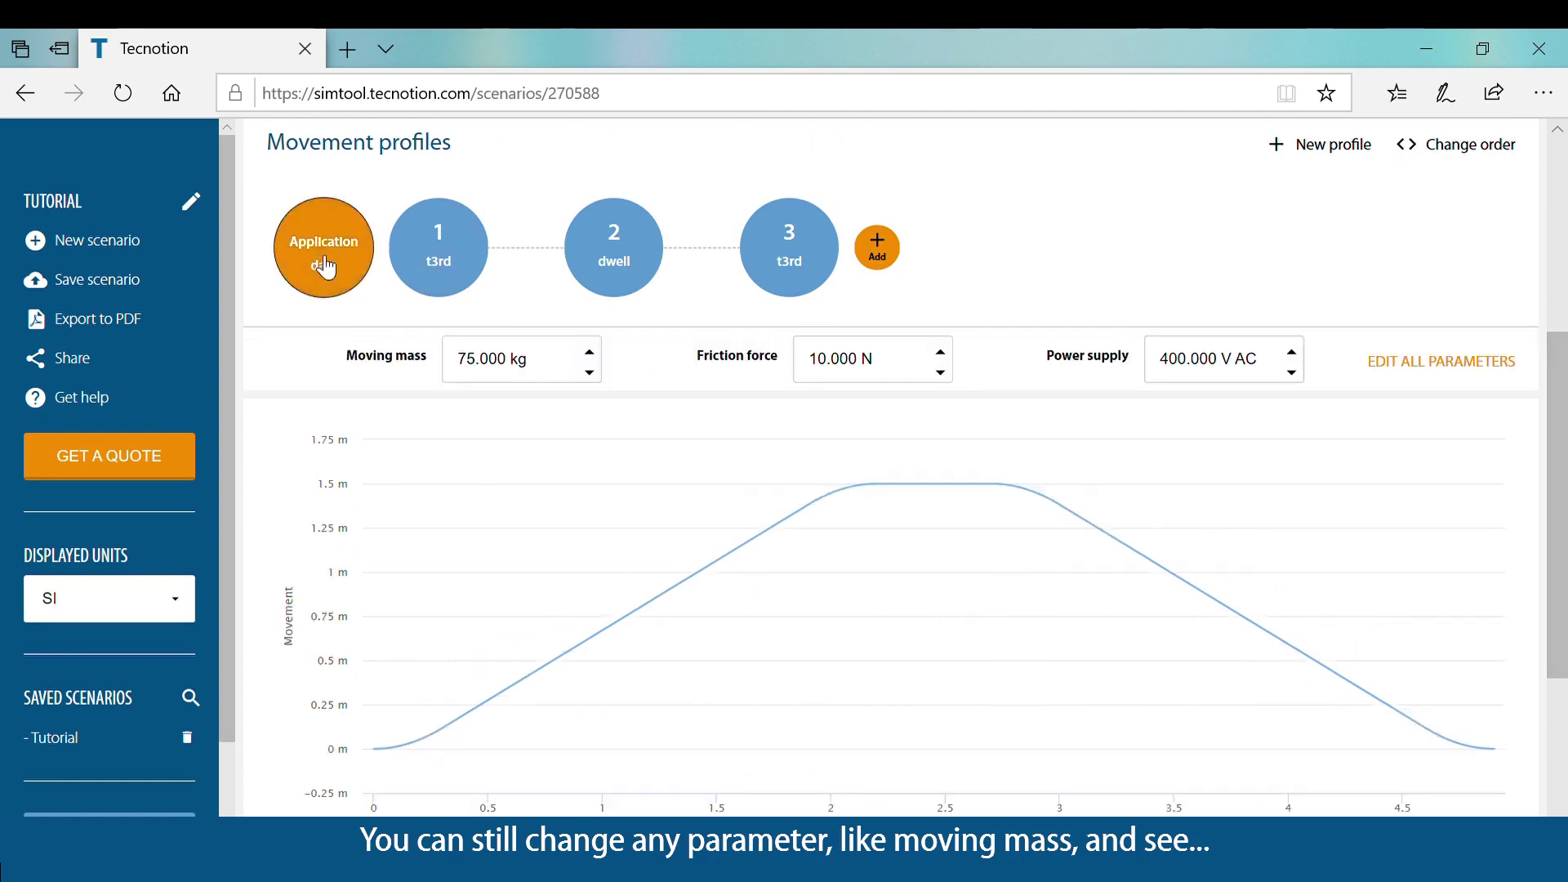
left_click(487, 372)
key("BackSpace")
type("8")
left_click_drag(1553, 454, 1562, 628)
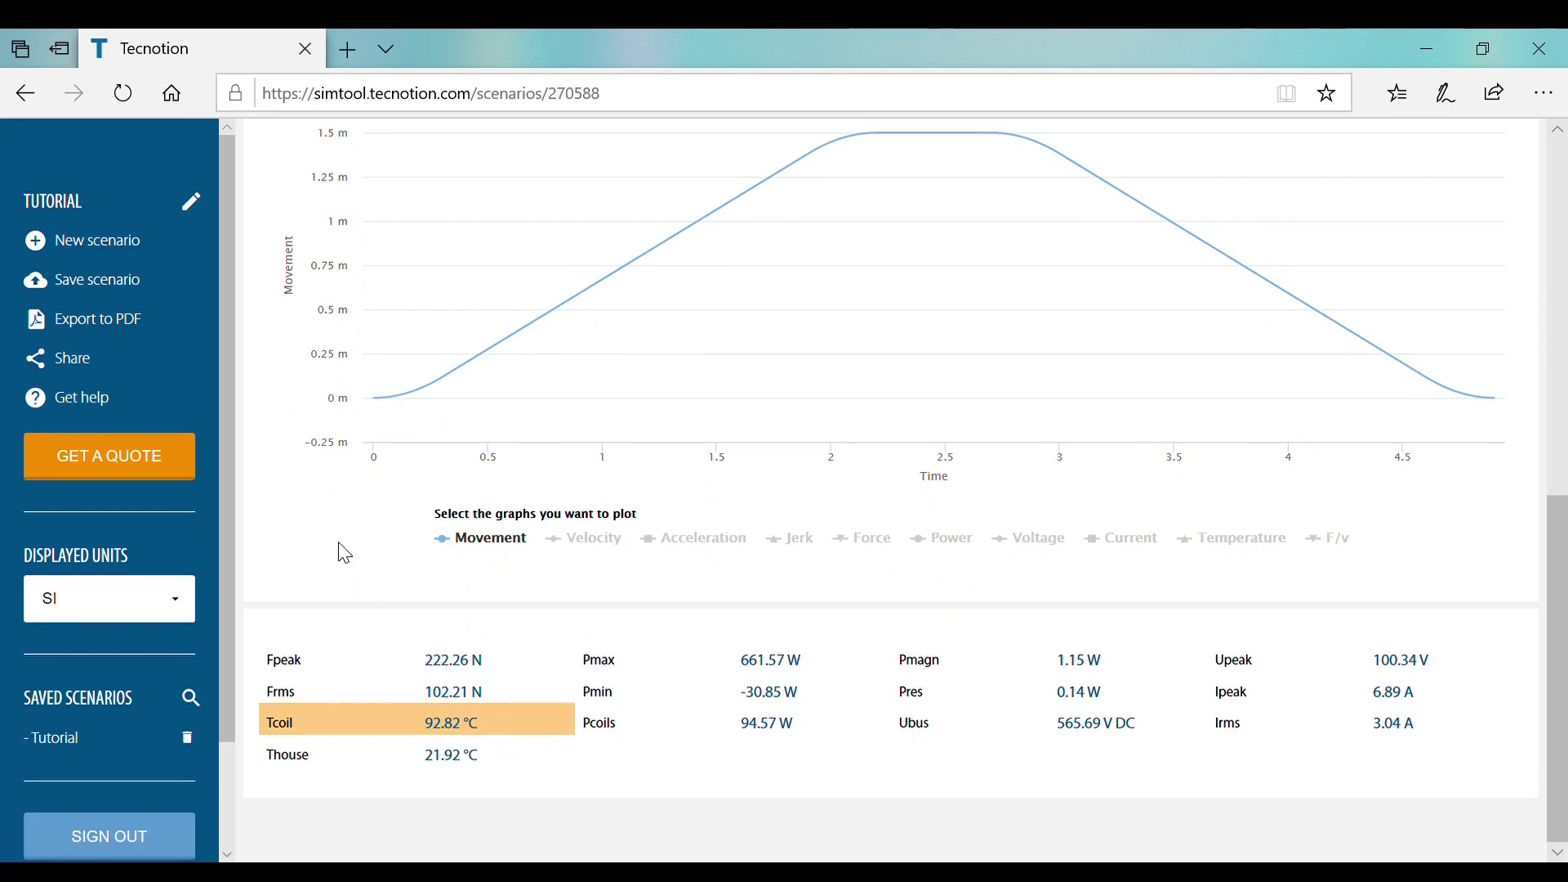
Save the modified scenario as a new scenario under the name Tutorial 2.
left_click(121, 286)
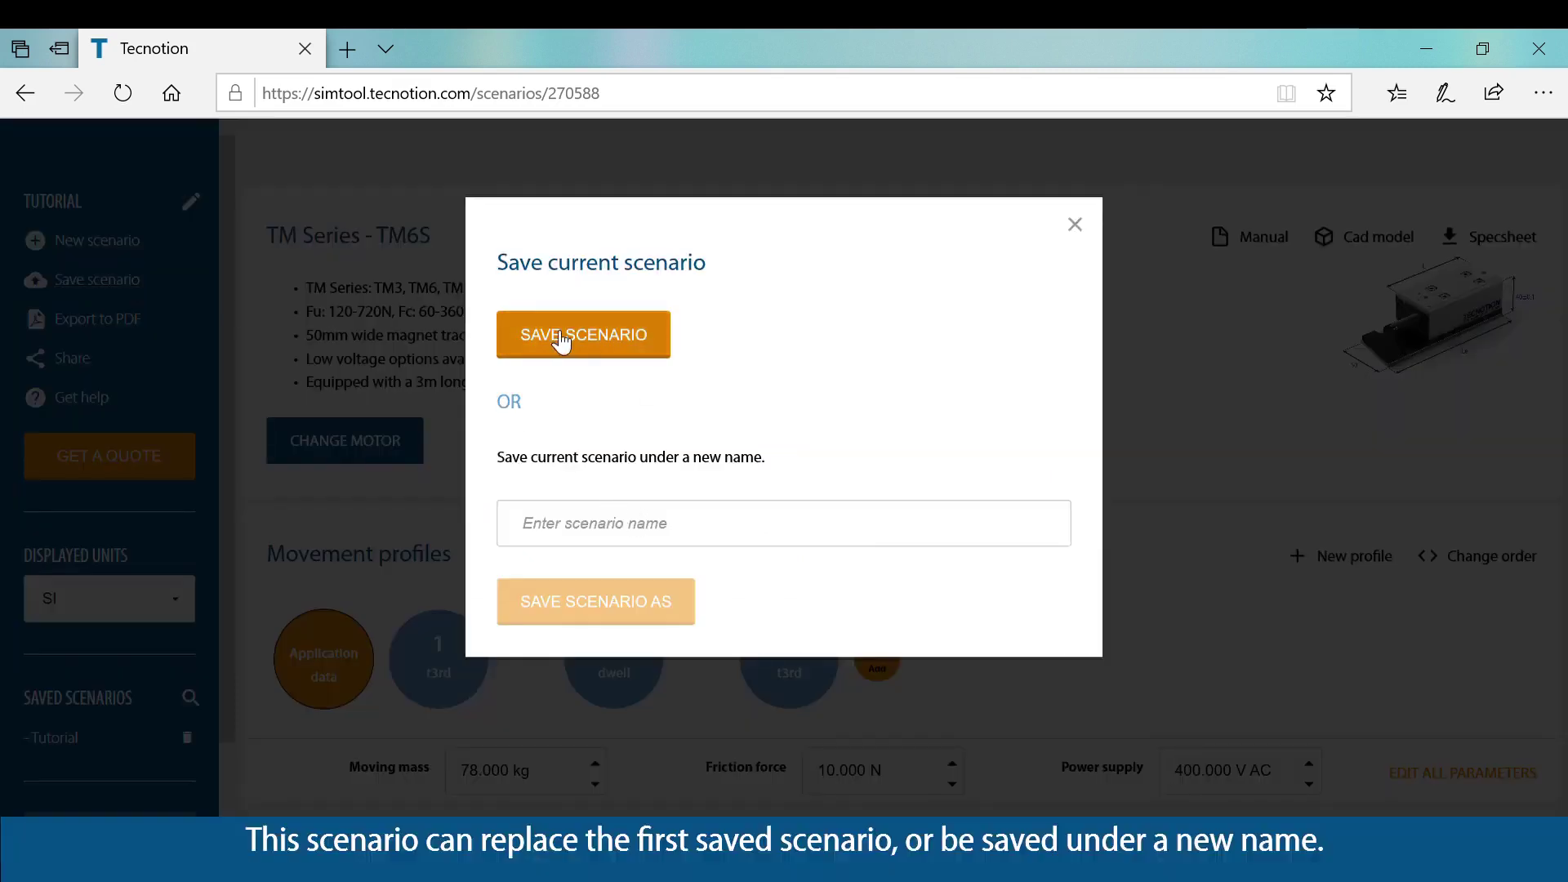
left_click(654, 536)
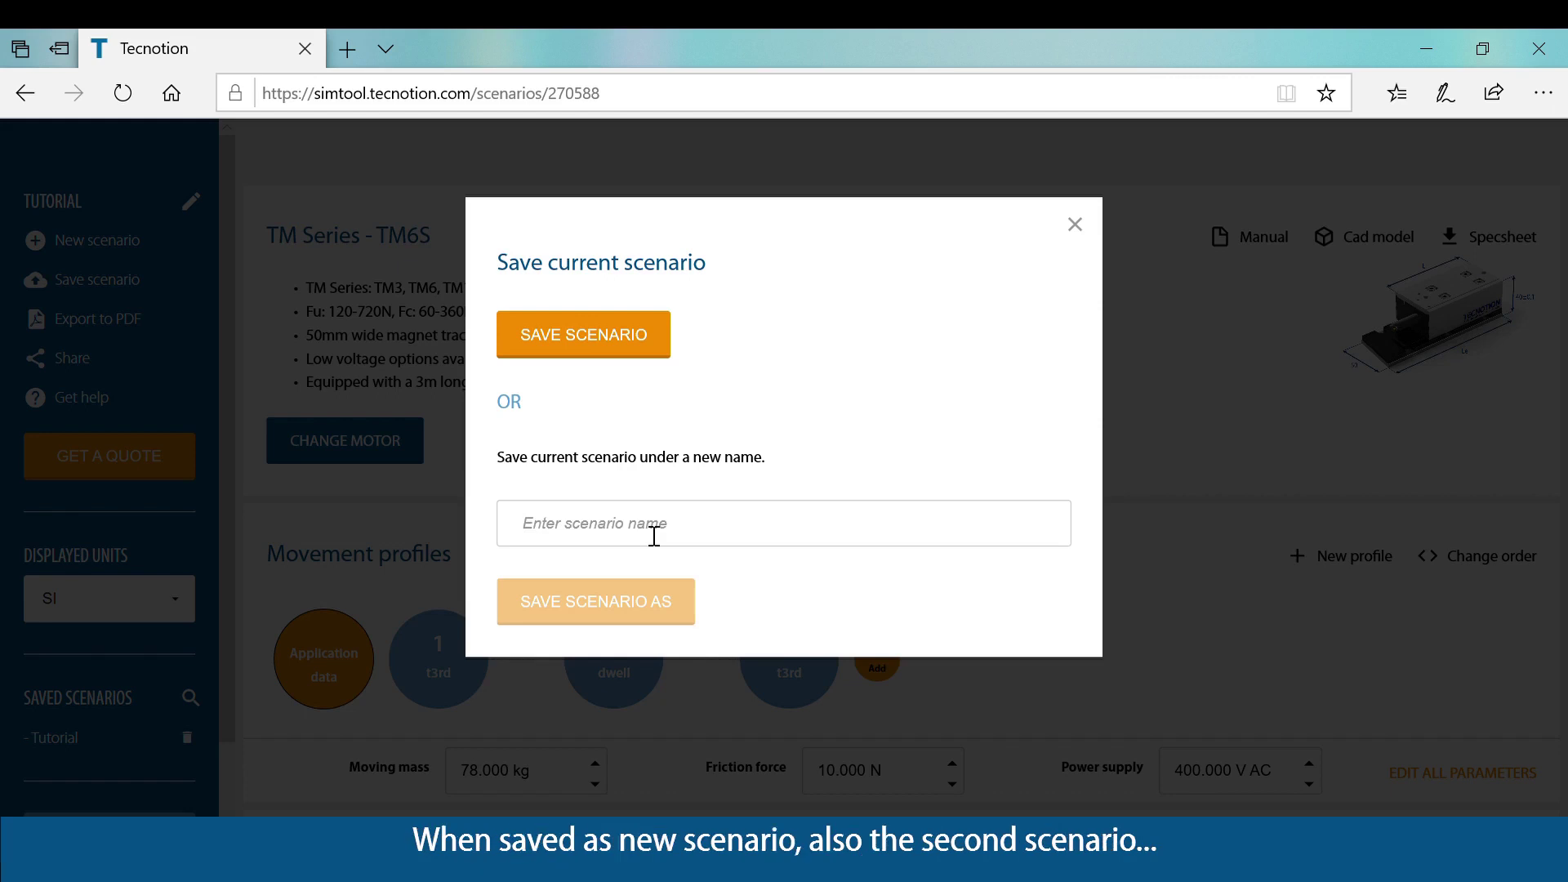
type("Tuto")
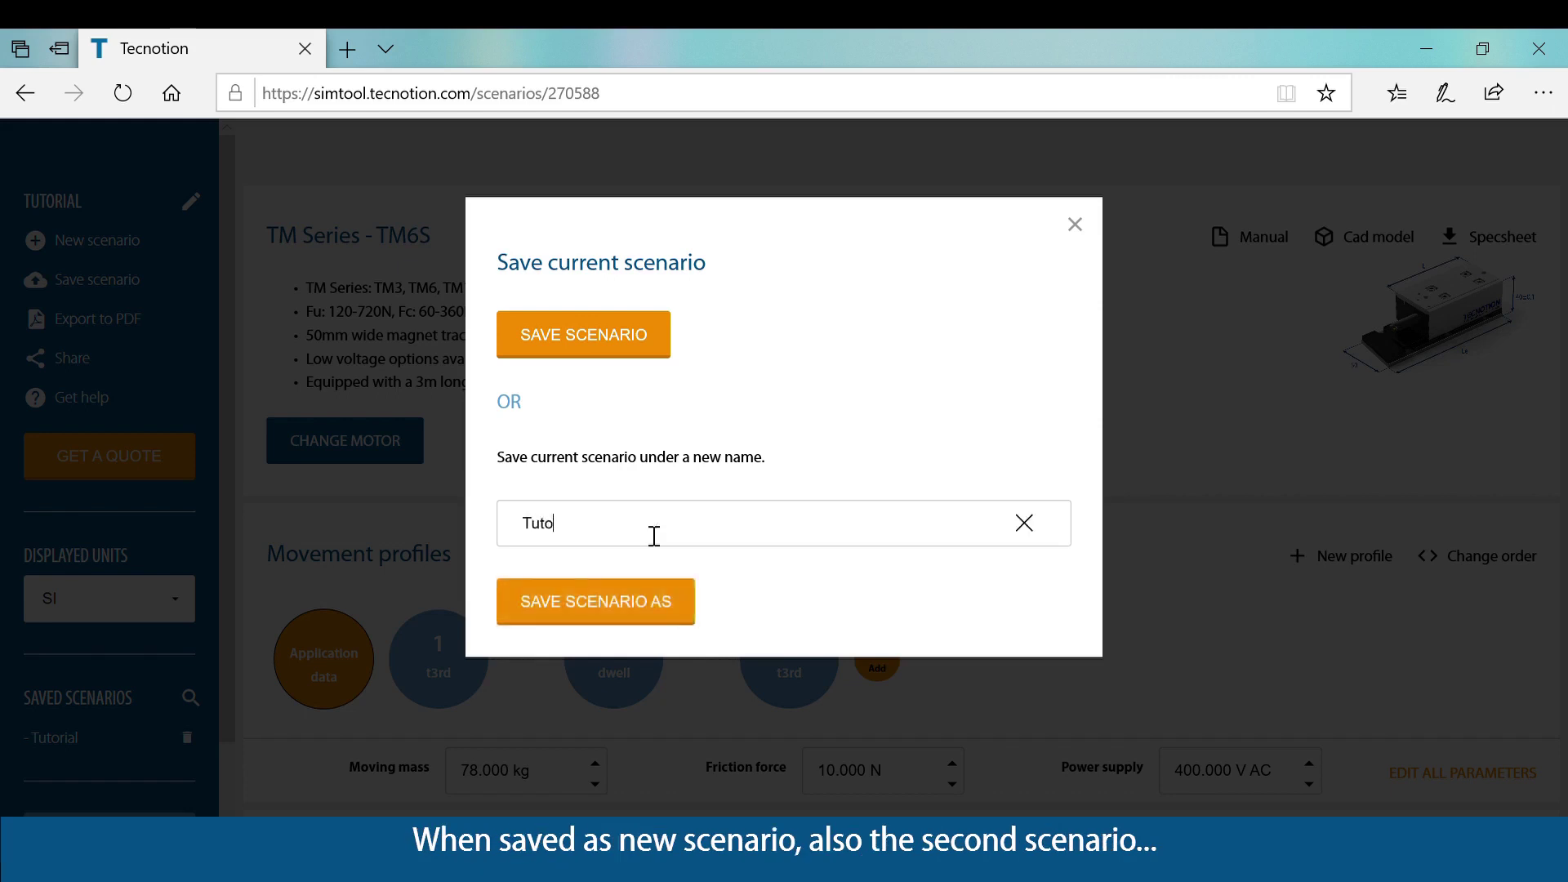
type("rial 2")
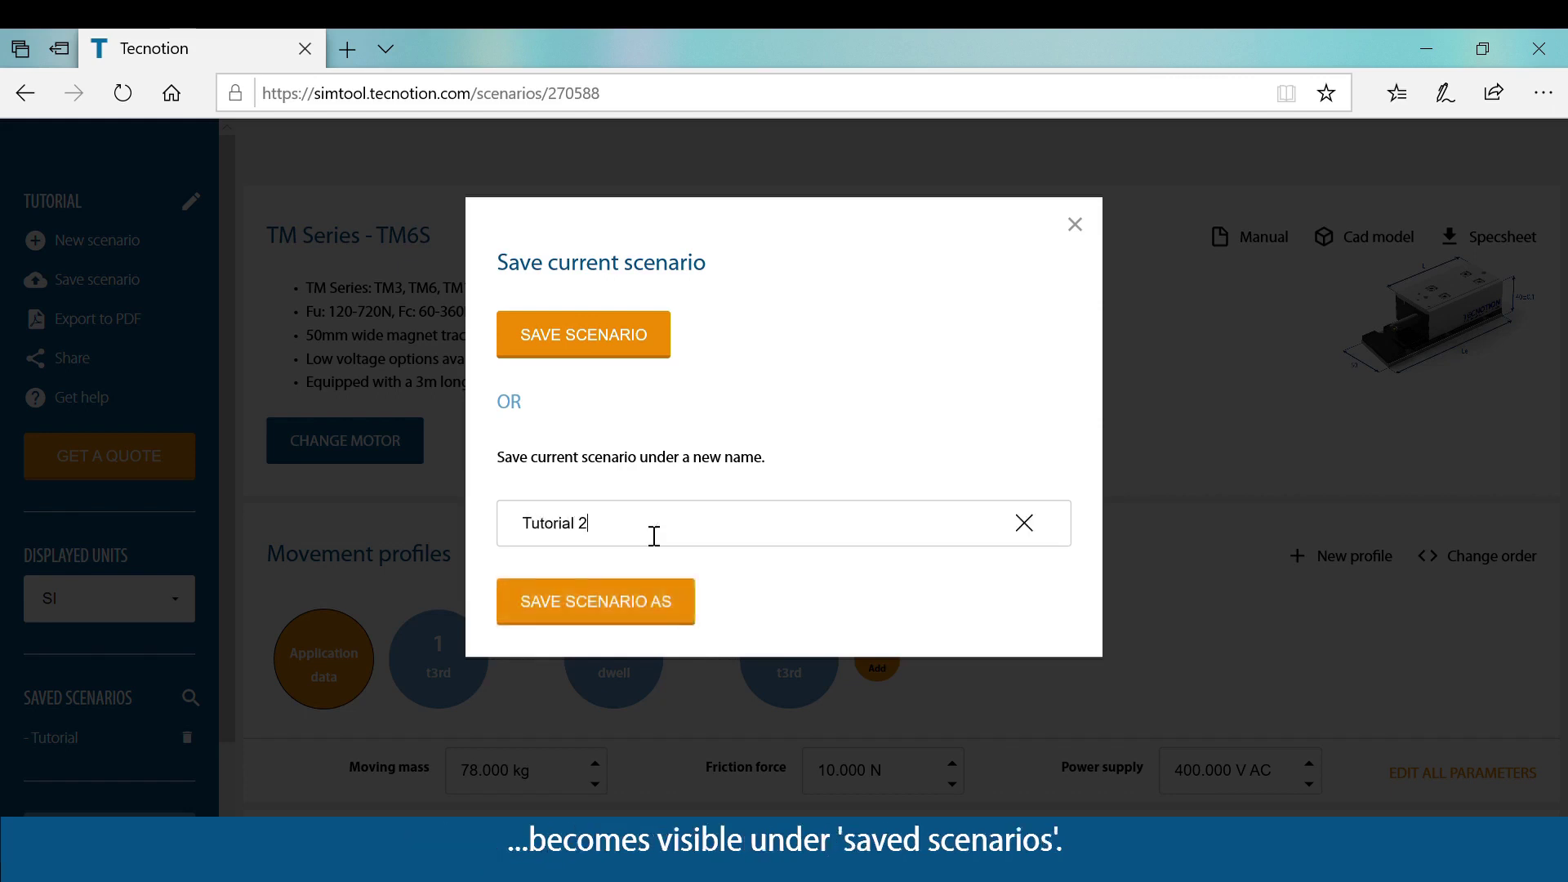
left_click(621, 602)
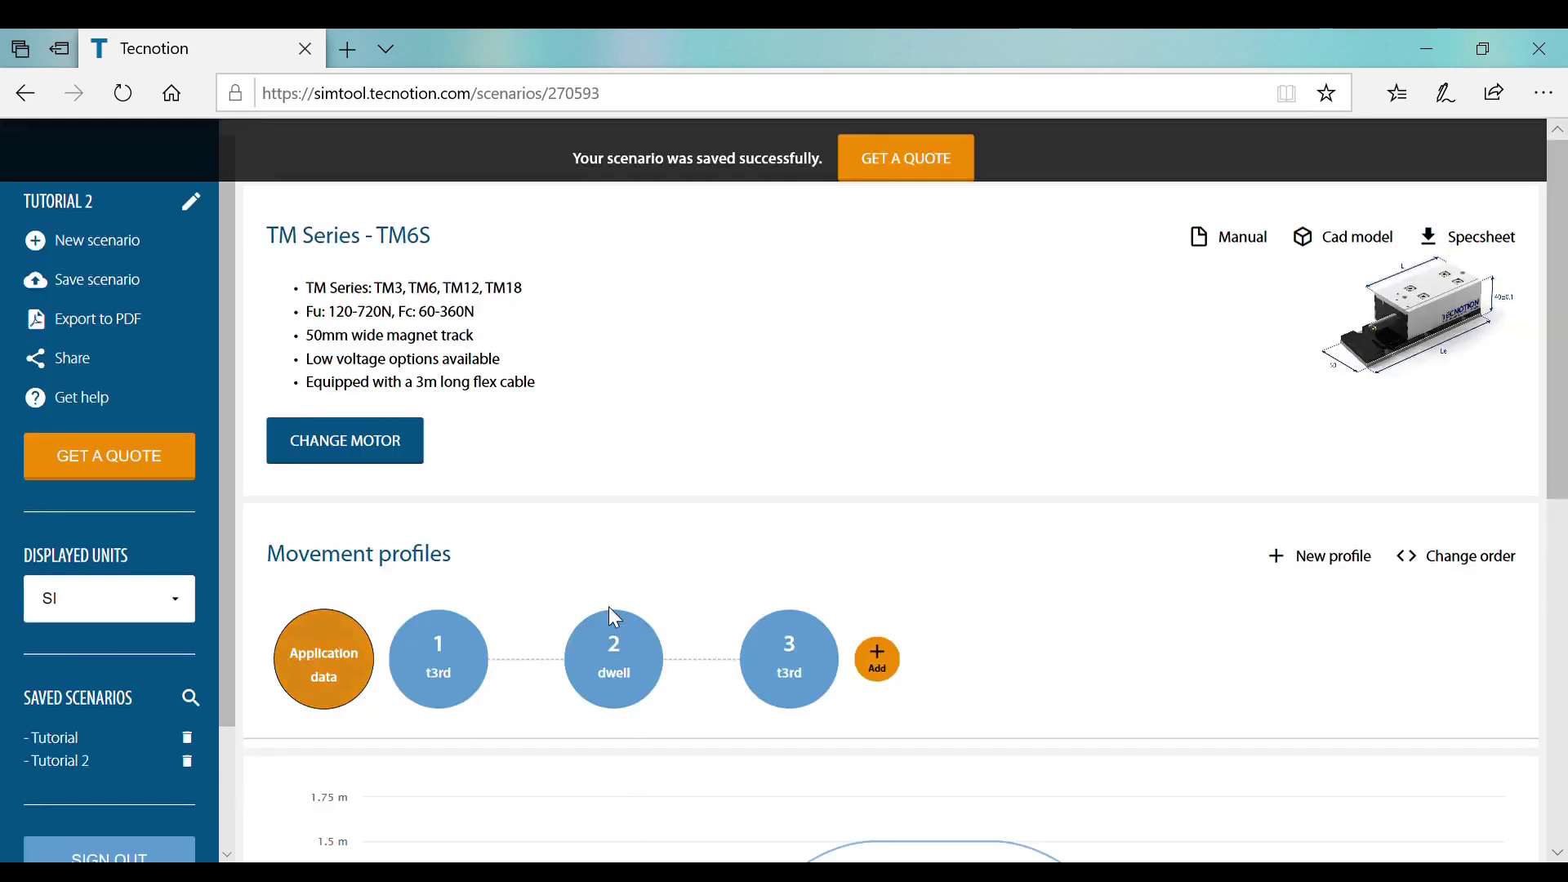